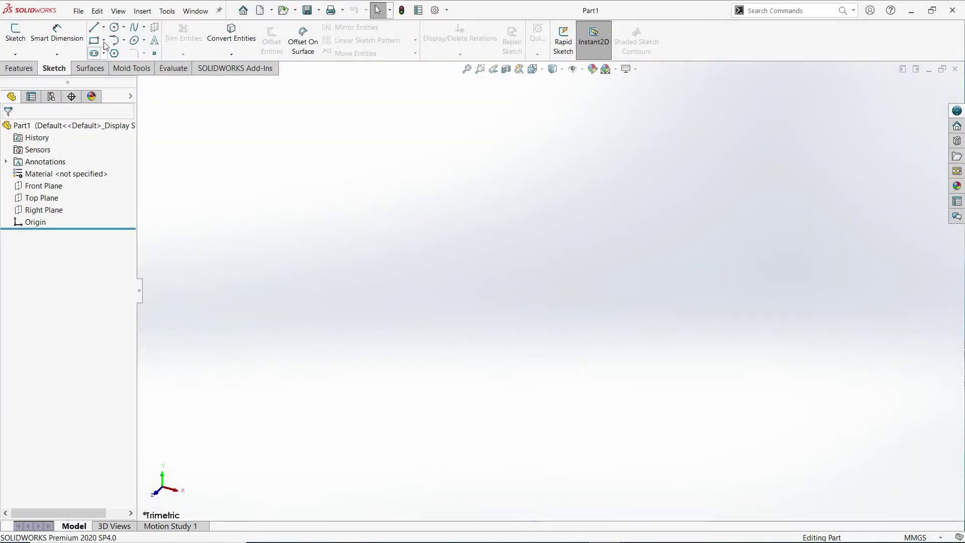
Step: Start a new sketch so the Front, Top and Right planes appear for selection
left_click(26, 42)
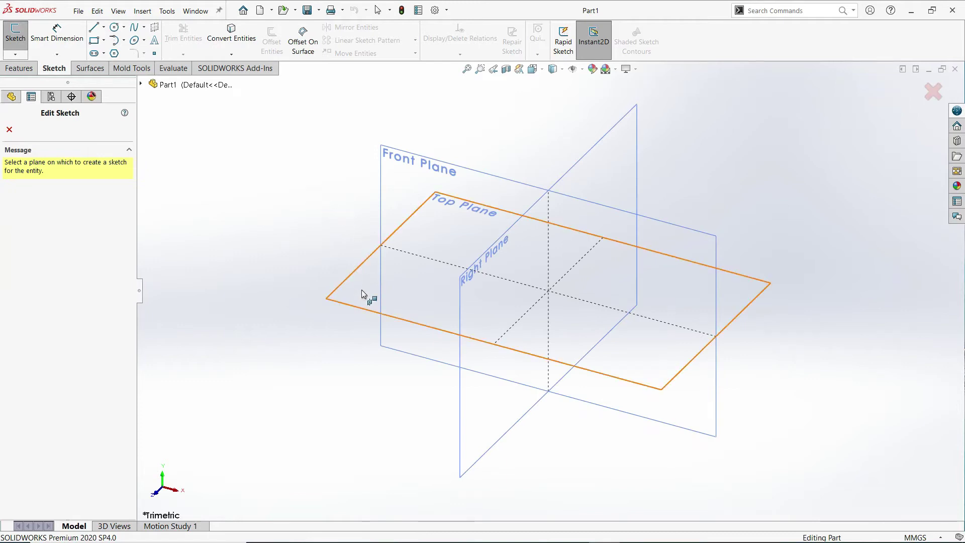
Step: Draw a center rectangle on the Top Plane, centred on the origin
left_click(367, 308)
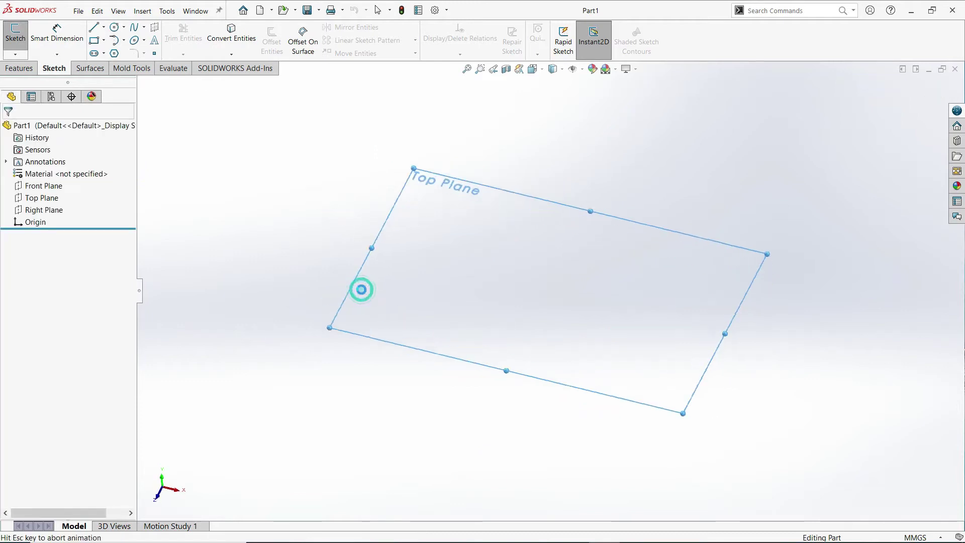
left_click(103, 43)
left_click(100, 64)
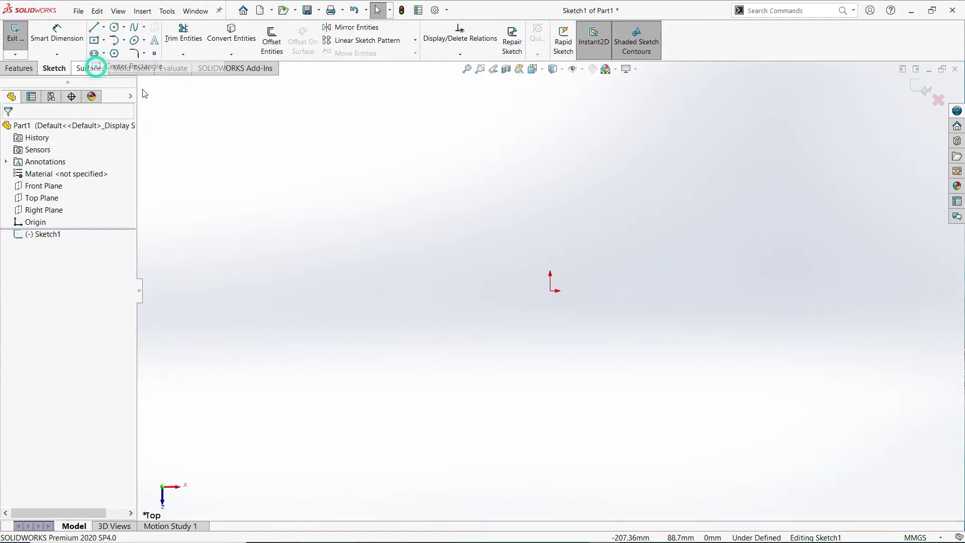
left_click(550, 290)
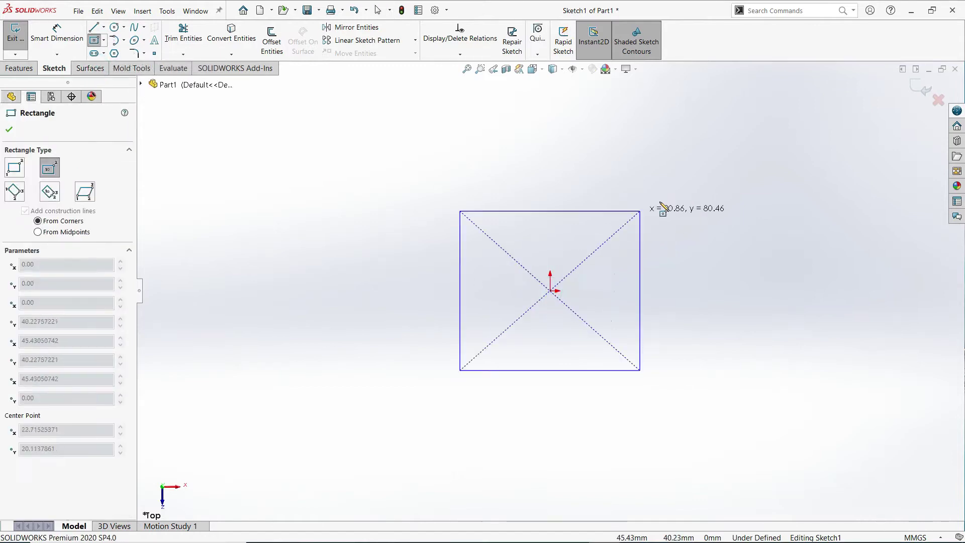
left_click(742, 188)
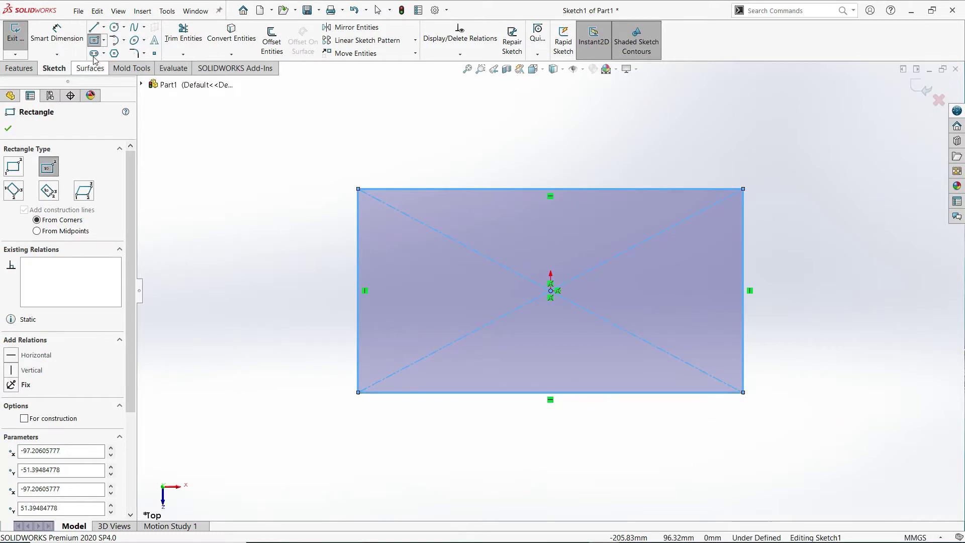
left_click(57, 35)
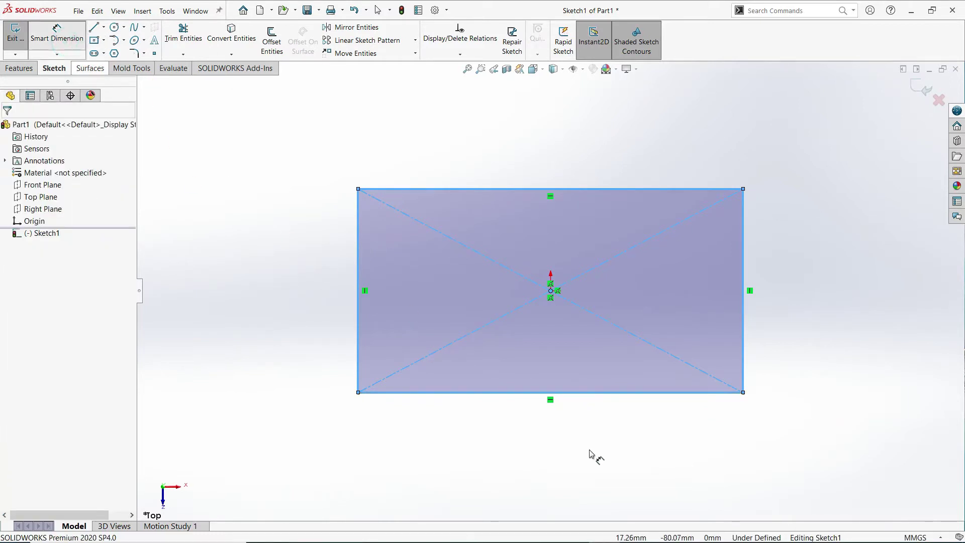
Step: Dimension the rectangle's bottom edge to 50 mm and left edge to 40 mm
left_click(585, 393)
left_click(543, 450)
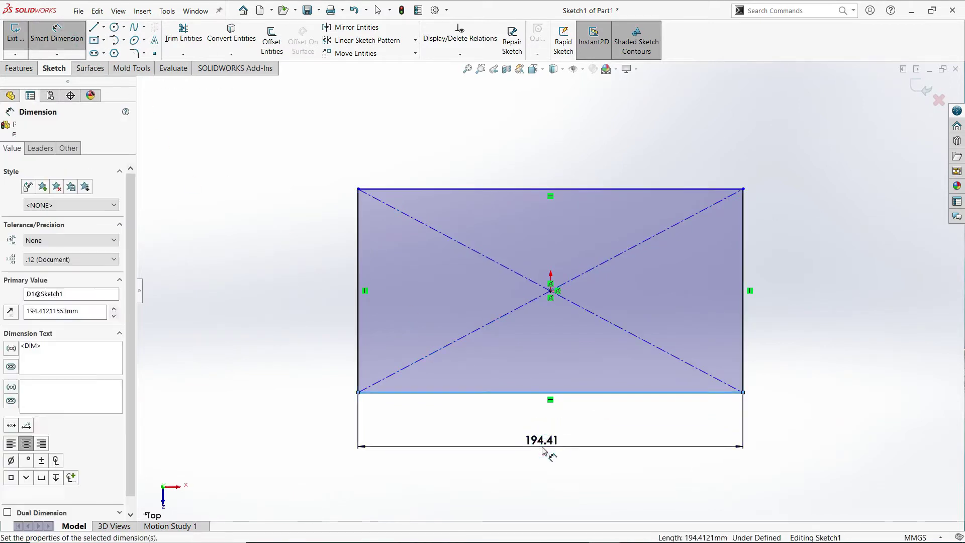
type("50")
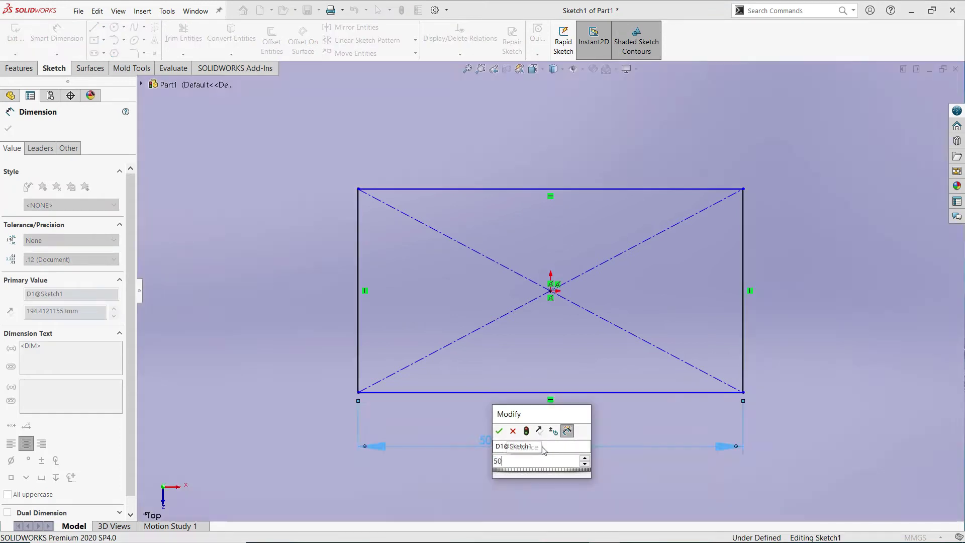
key("Return")
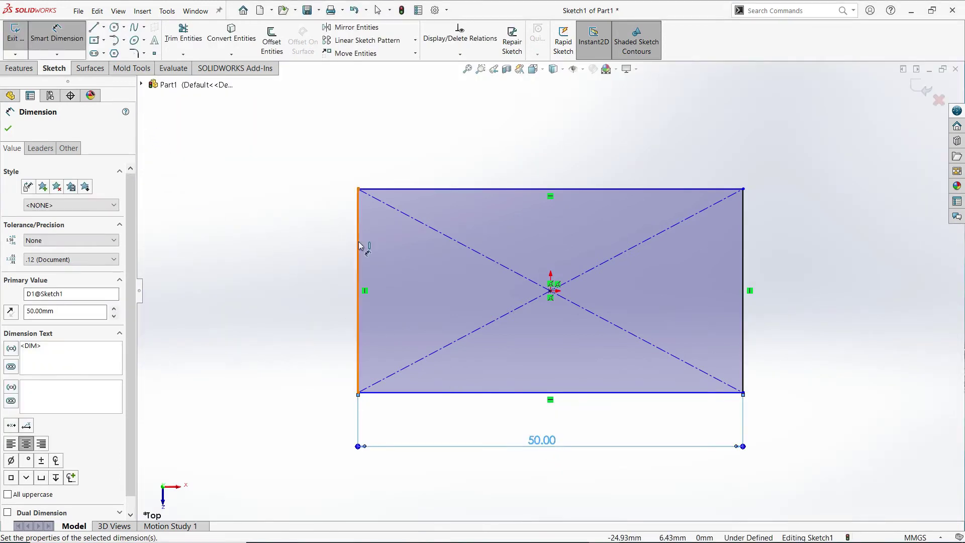
left_click(359, 245)
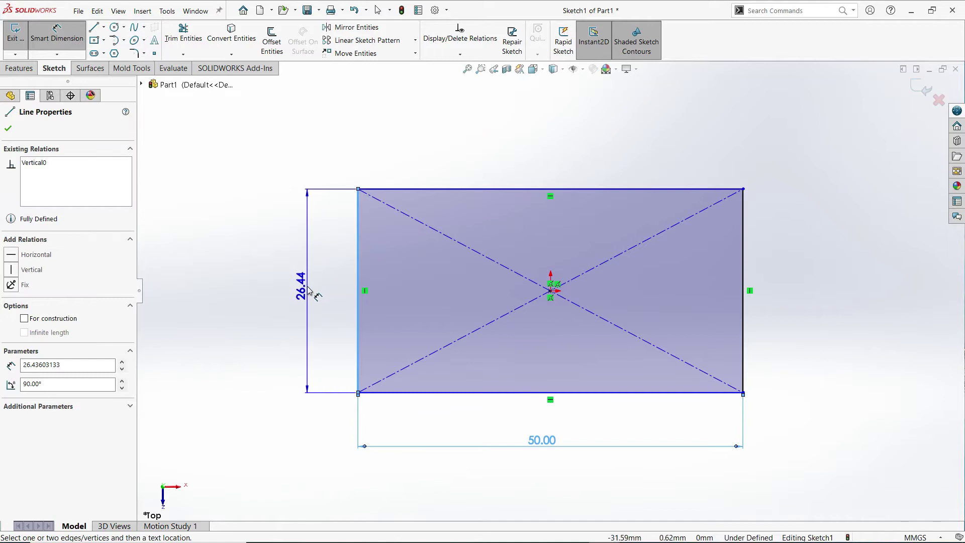
left_click(323, 283)
type("40")
key("Return")
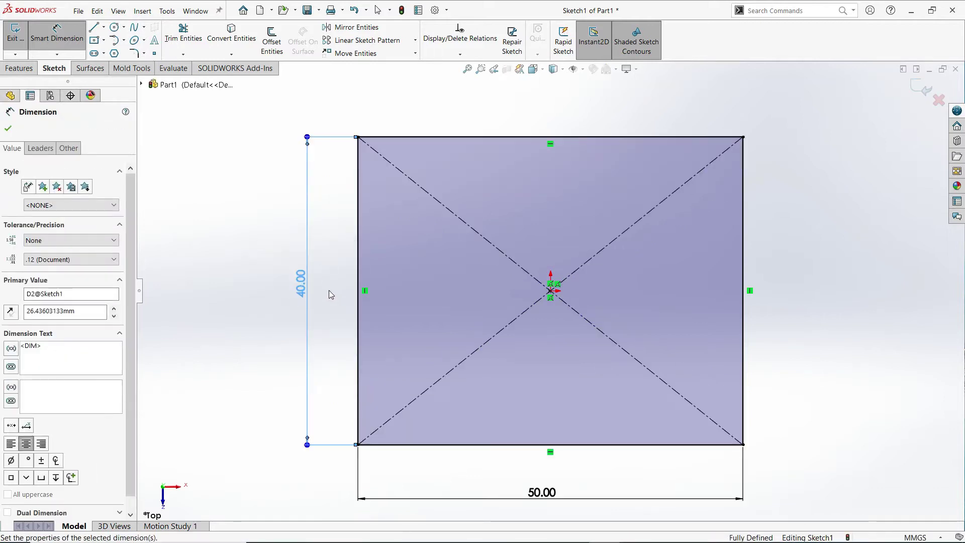
left_click(269, 298)
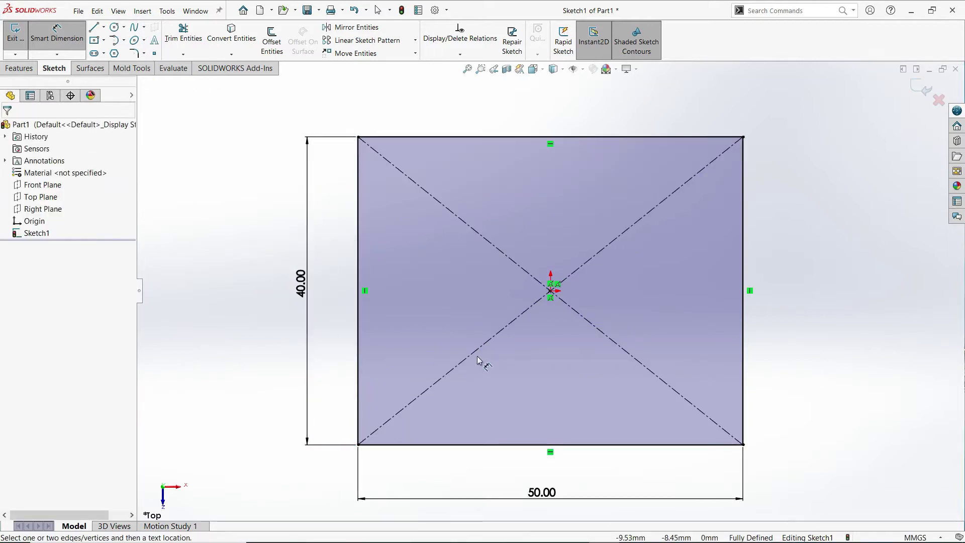
Step: Extrude the rectangle 40 mm into a 50 × 40 × 40 mm block
left_click(22, 68)
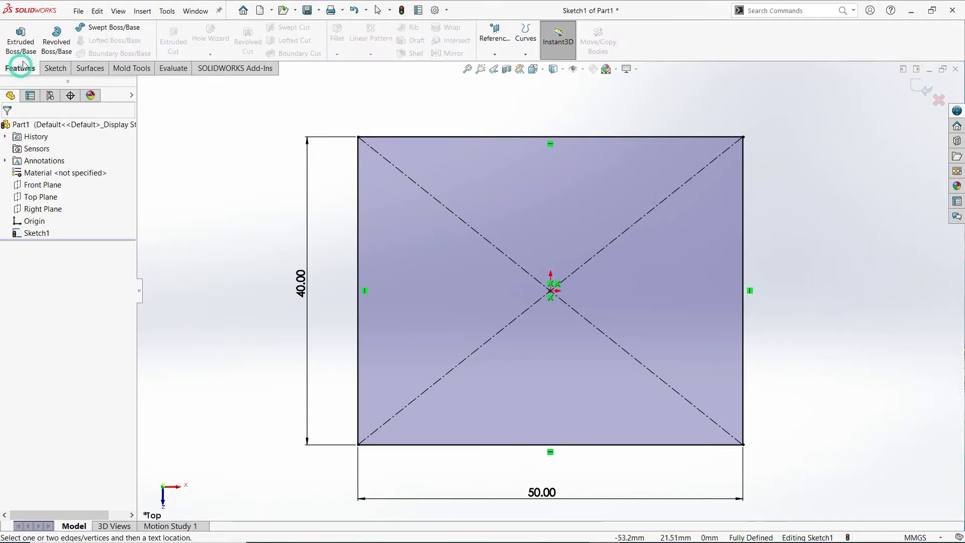
left_click(21, 43)
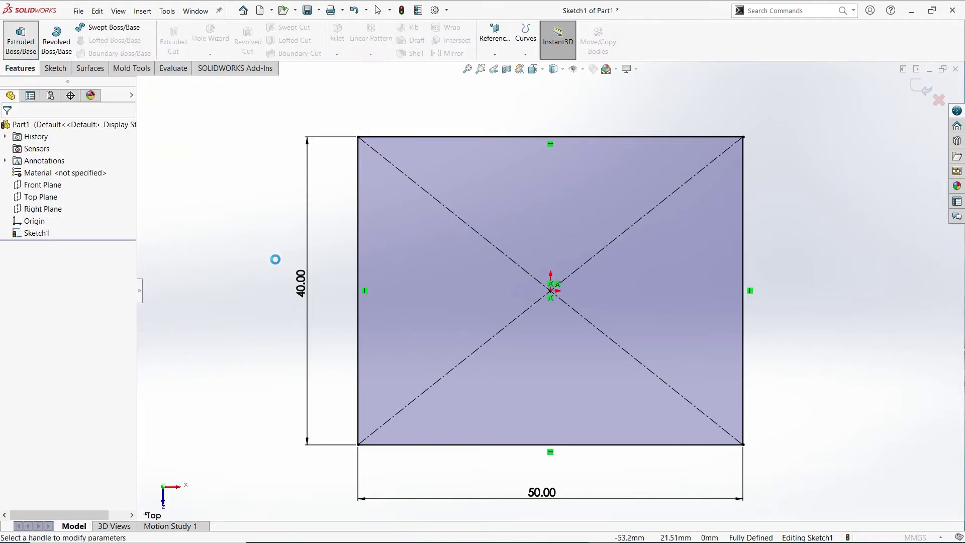
type("40")
key("Return")
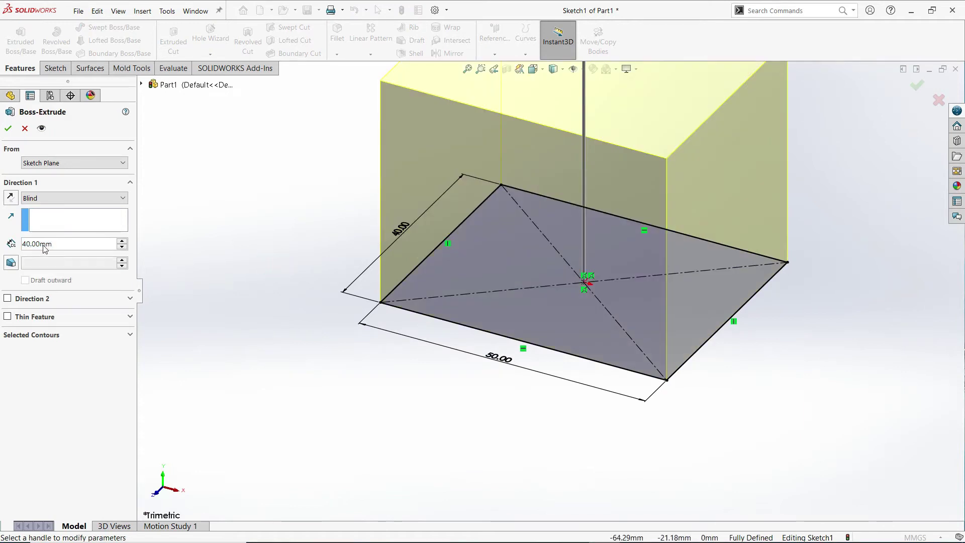
left_click(8, 130)
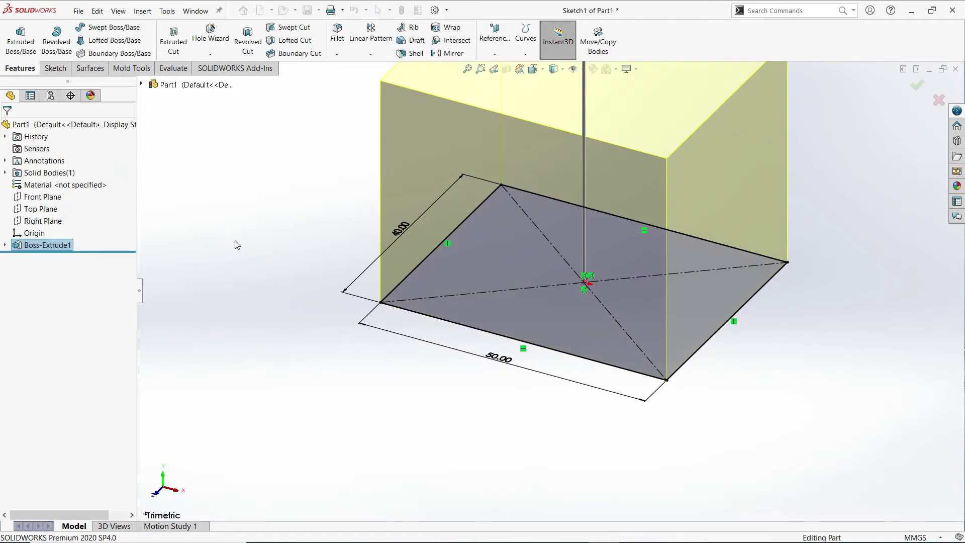
middle_click(236, 240)
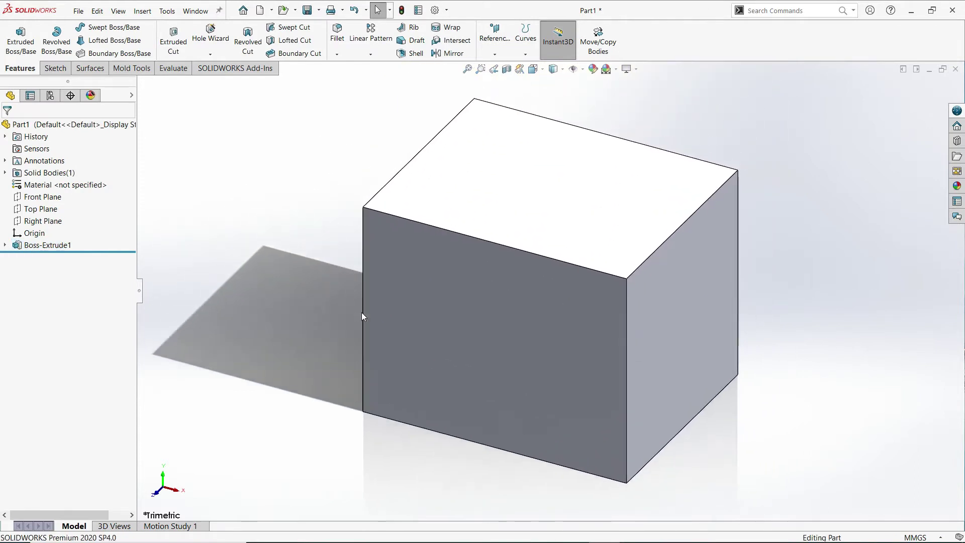
left_click(505, 209)
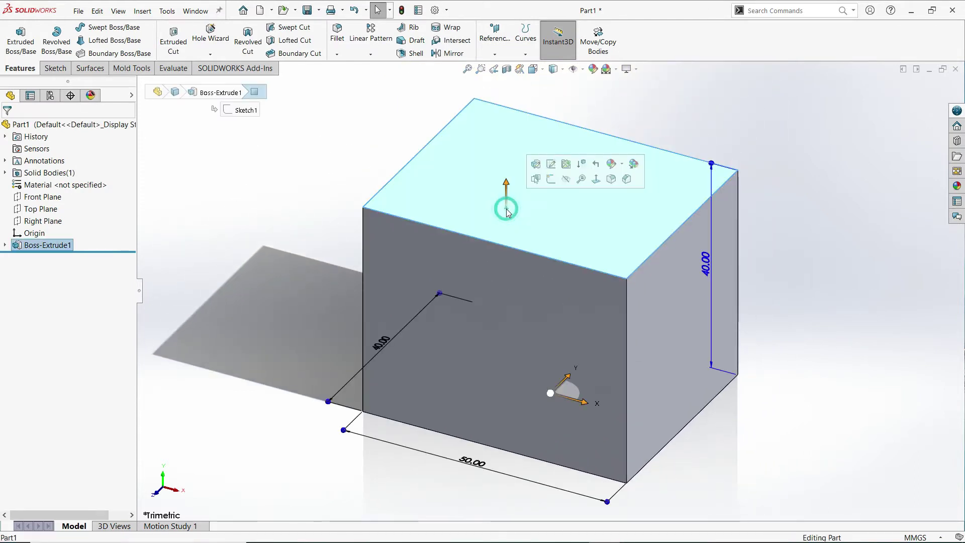
Step: On the top face, viewed normal, sketch a corner rectangle from its bottom-right corner
left_click(551, 179)
key("space")
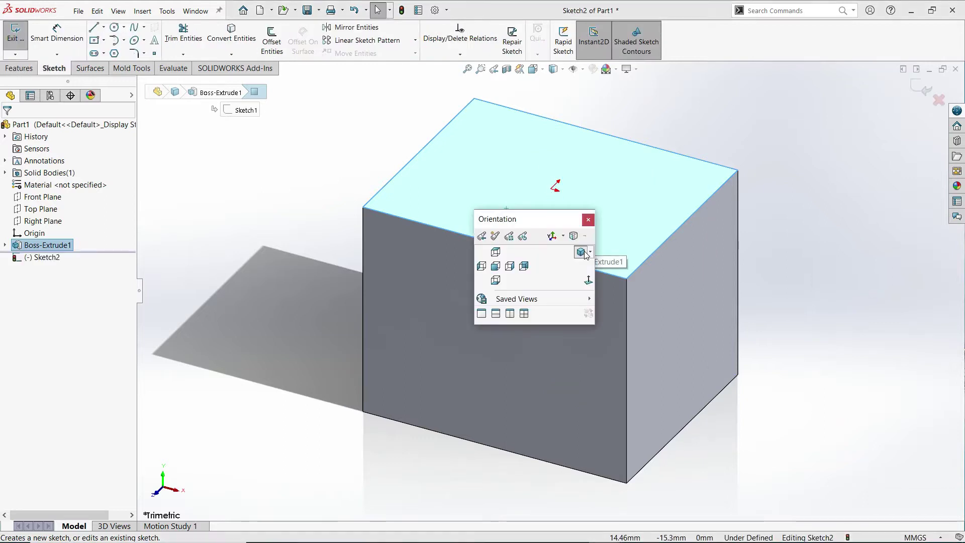
left_click(589, 279)
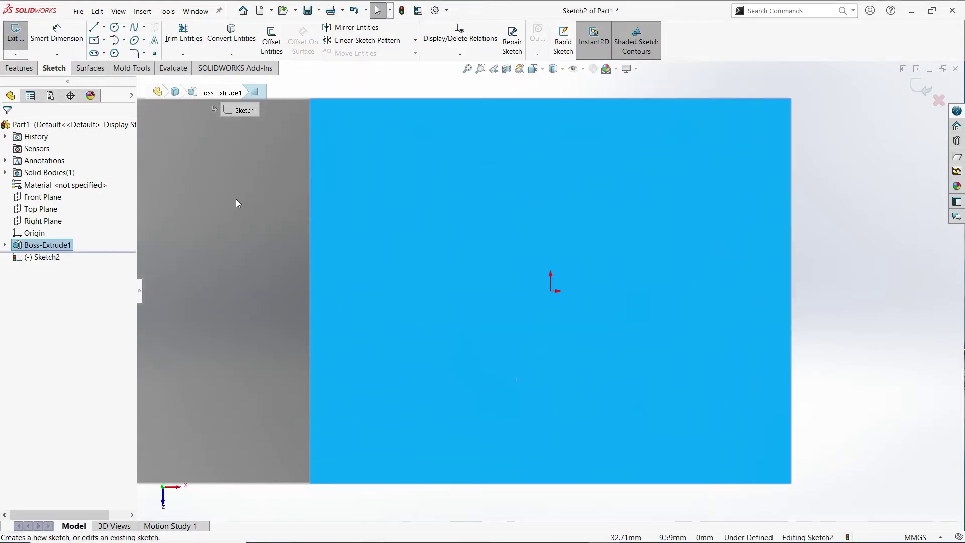
left_click(104, 40)
left_click(108, 57)
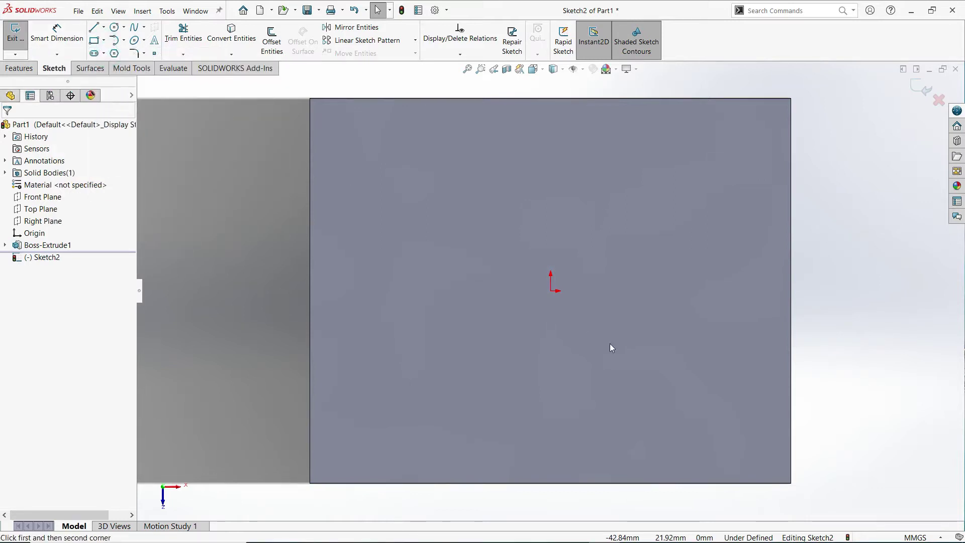
left_click(791, 483)
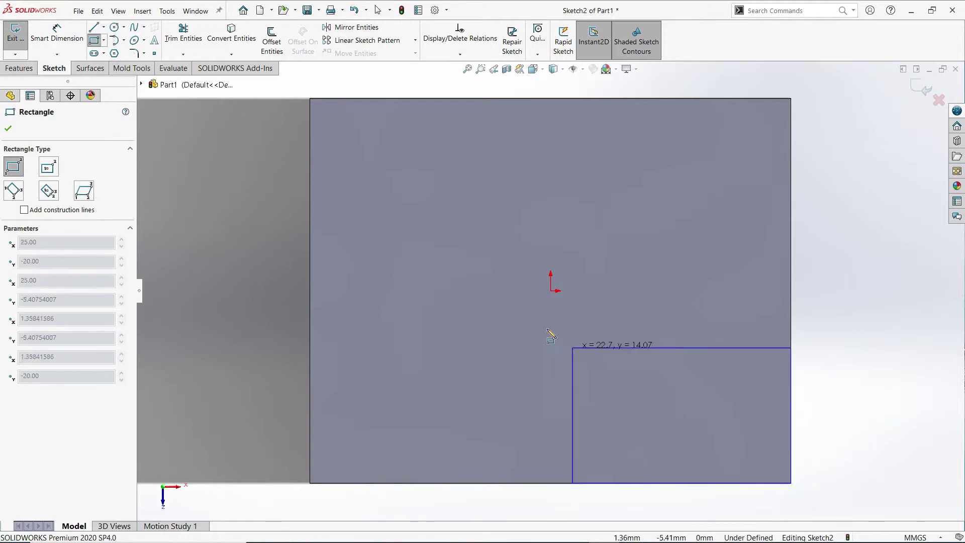
left_click(421, 203)
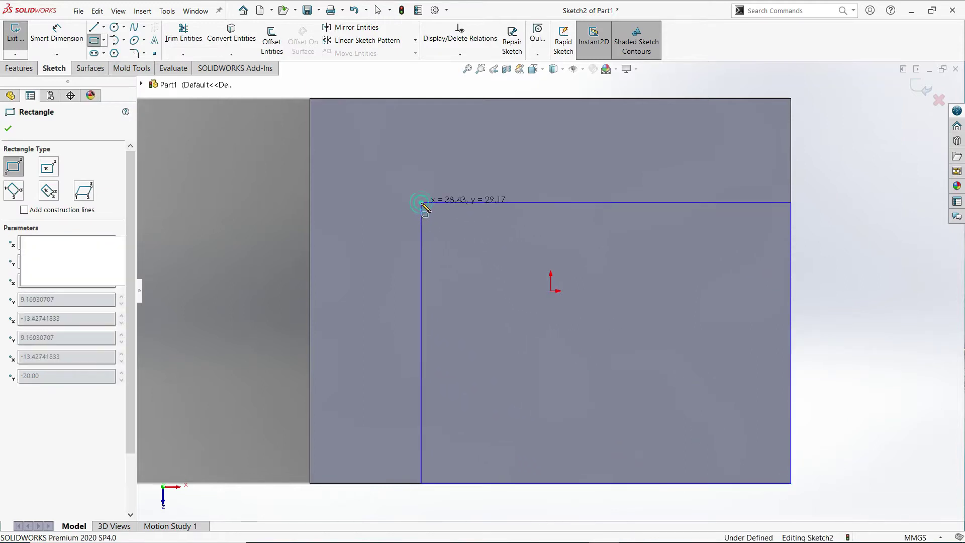
right_click(240, 183)
left_click(255, 184)
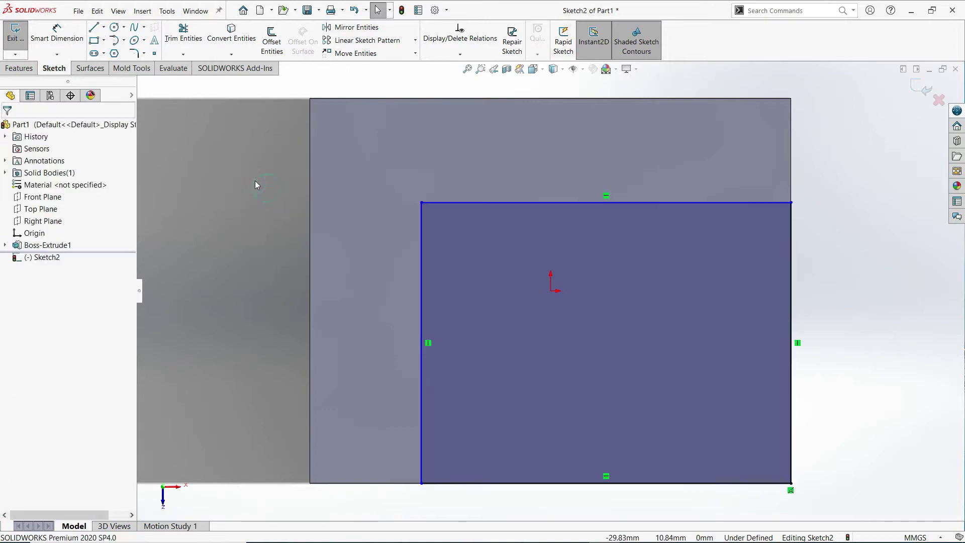
Step: Draw a V-shaped pair of lines from the lower-left to the lower-right corner
left_click(93, 29)
scroll(648, 309, "up", 2)
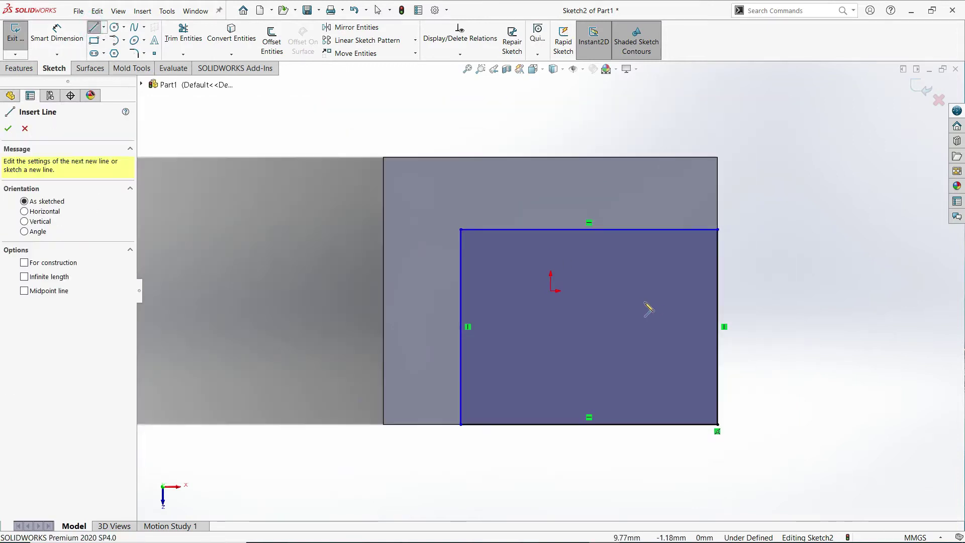
scroll(653, 294, "down", 1)
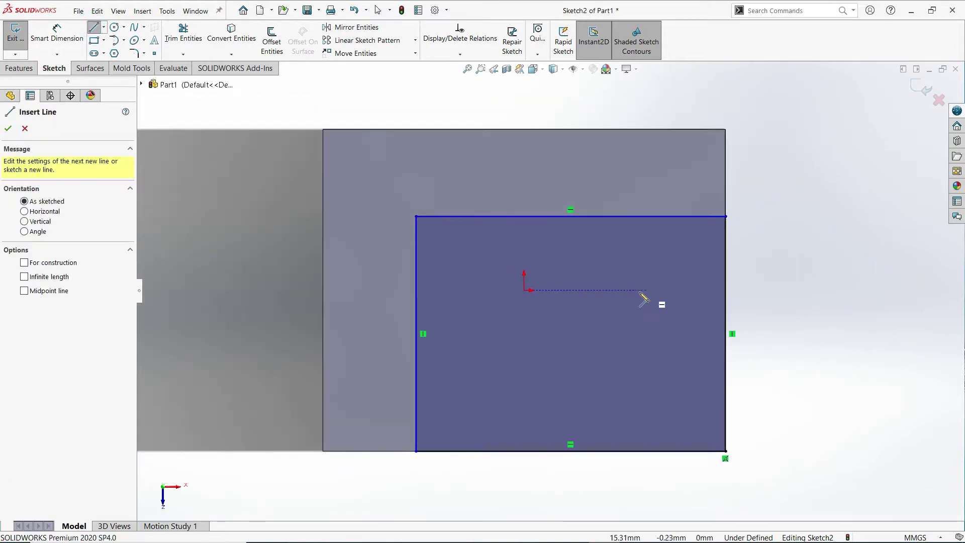
left_click(415, 451)
left_click(546, 339)
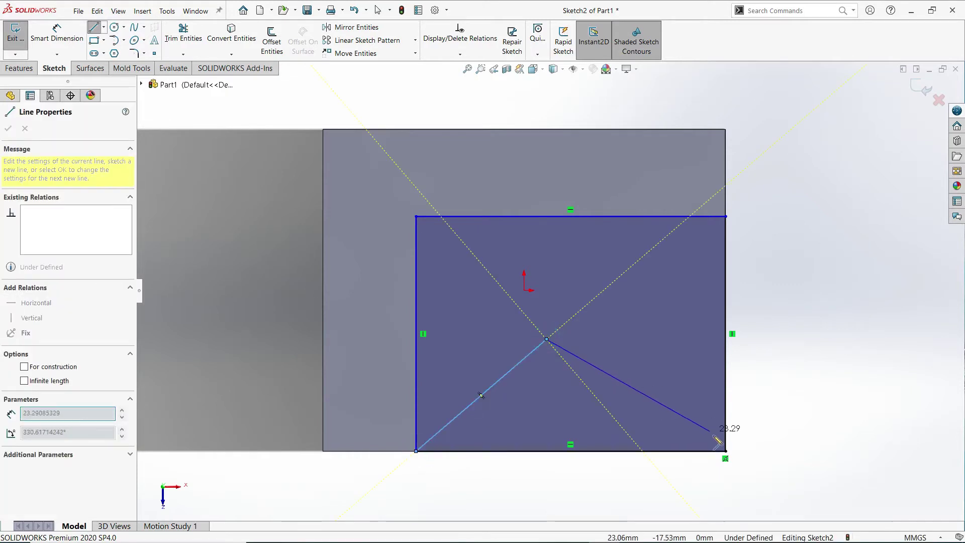
left_click(725, 451)
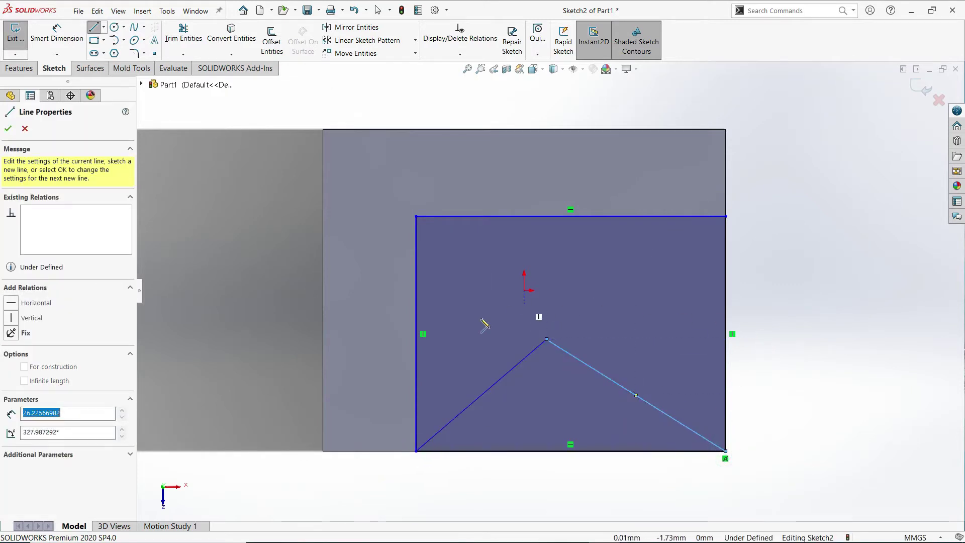
Step: Draw two diagonal lines from the rectangle's left edge to its top edge
left_click(416, 386)
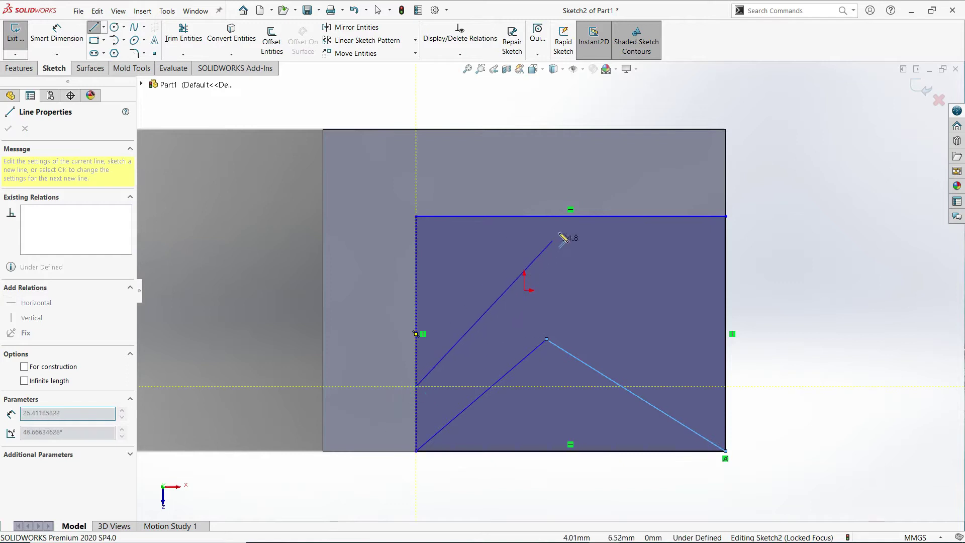
left_click(563, 217)
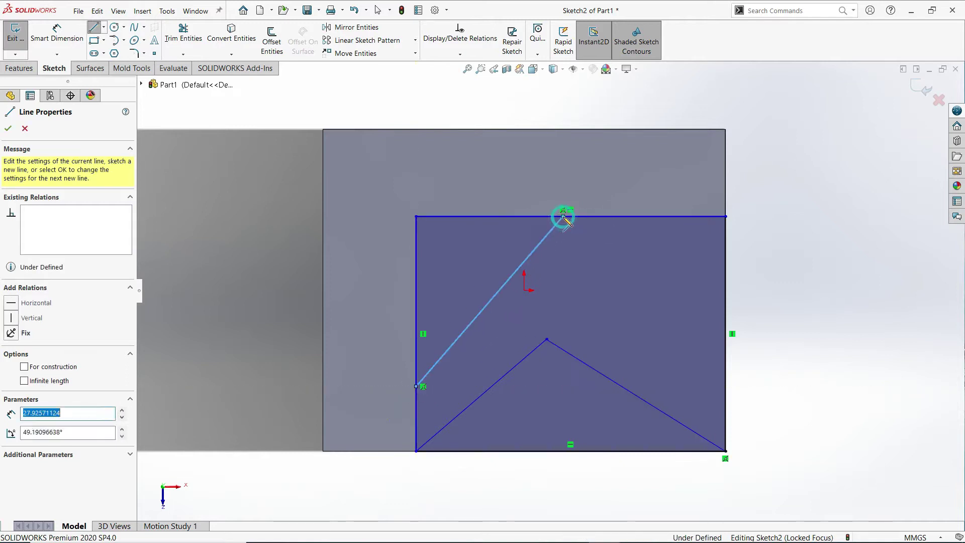
right_click(448, 286)
left_click(469, 293)
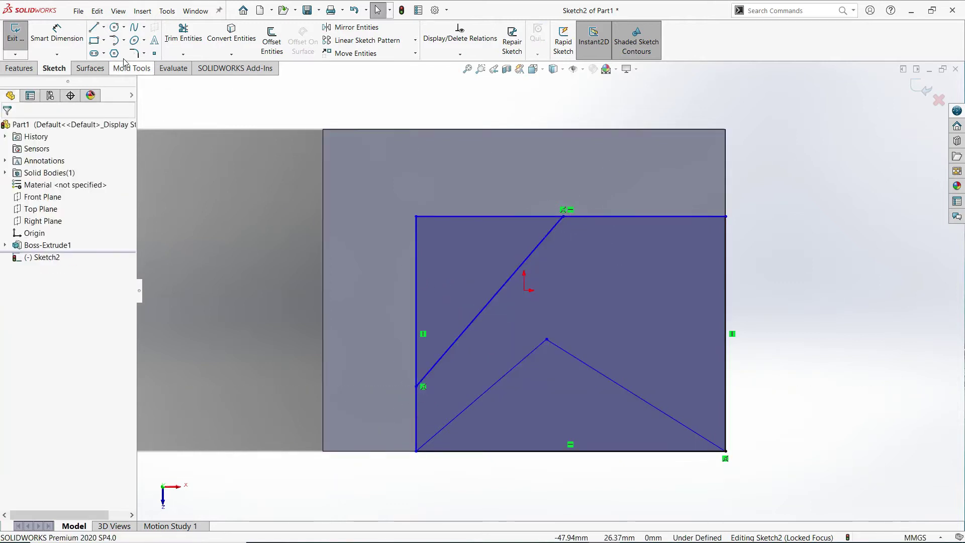
left_click(93, 29)
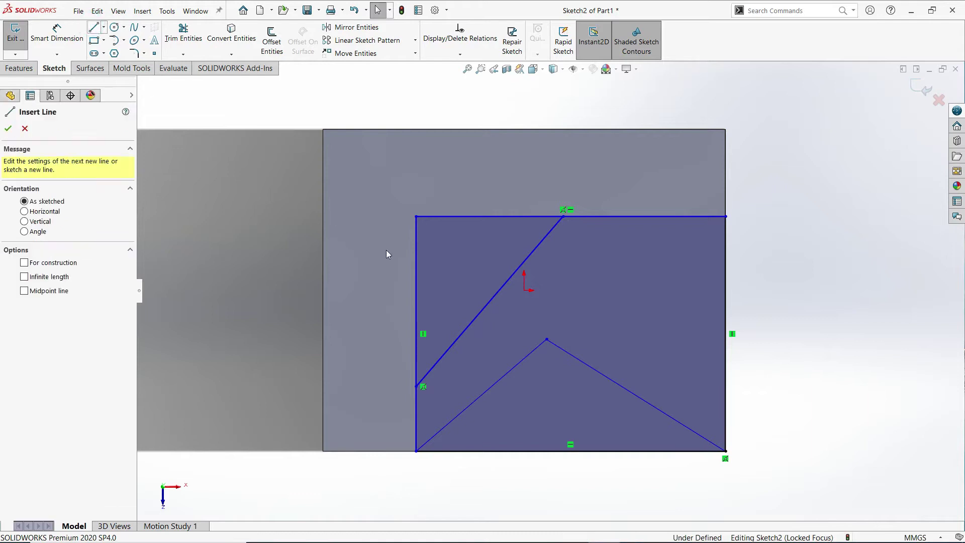
left_click(416, 290)
left_click(482, 217)
right_click(509, 275)
left_click(518, 276)
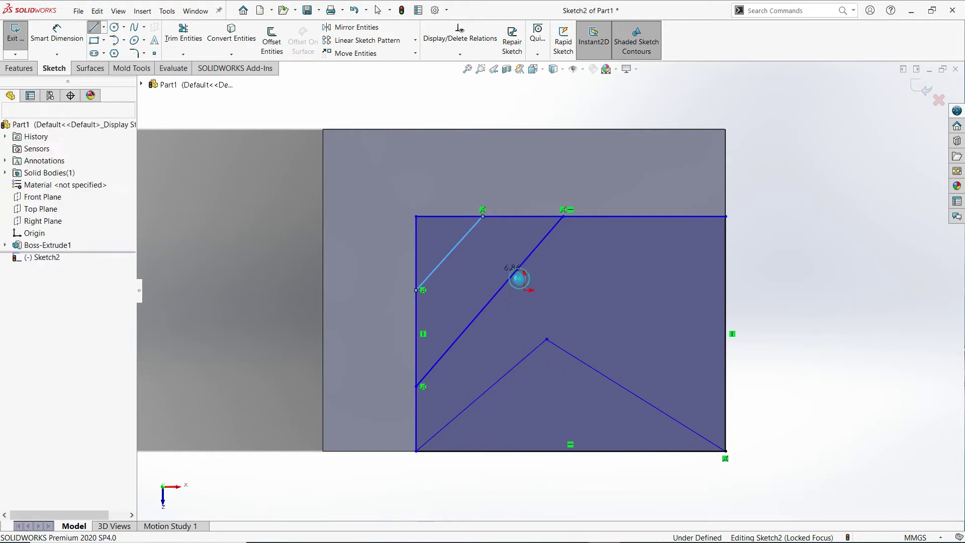
left_click(57, 34)
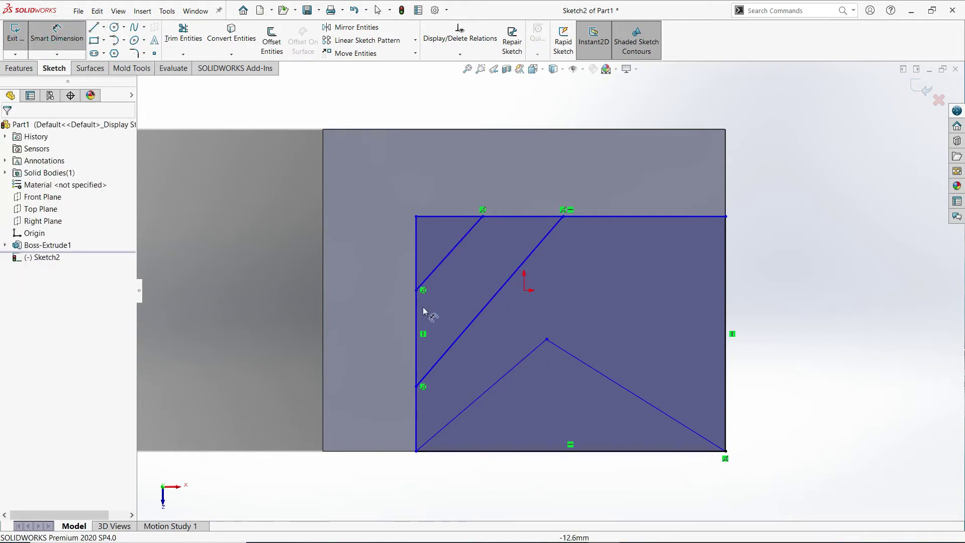
Step: Dimension the right edge 30 mm and the V's apex 20 mm above the bottom edge
left_click(728, 271)
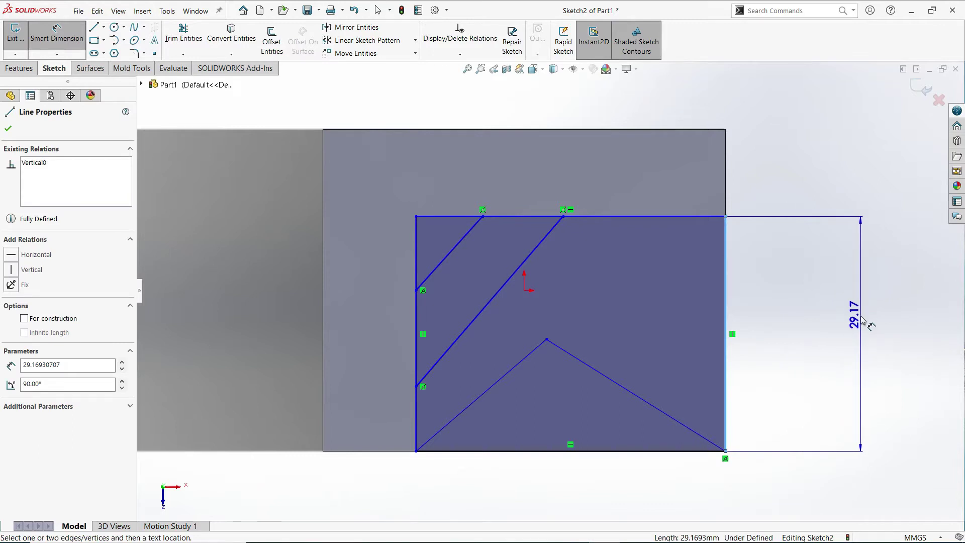
left_click(846, 326)
type("30")
key("Return")
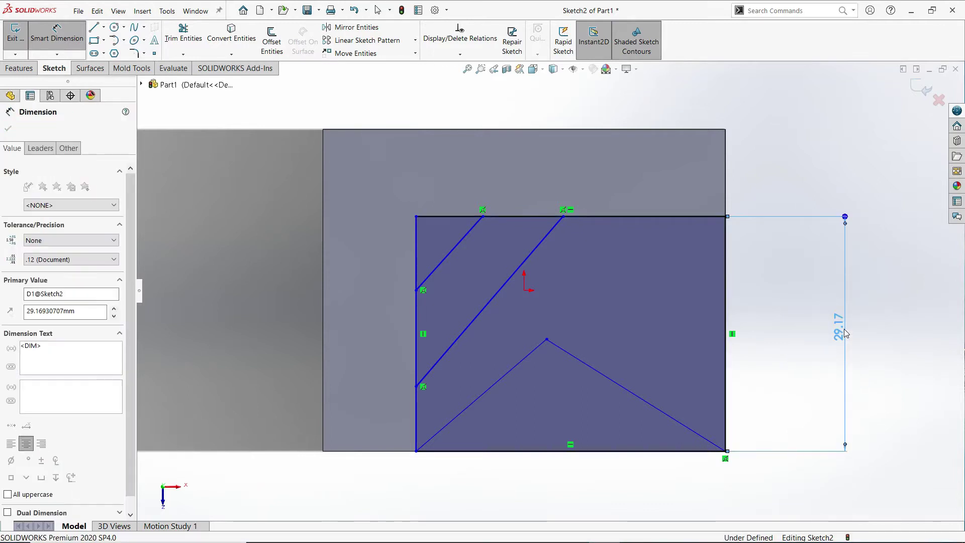
key("z")
scroll(664, 356, "down", 3)
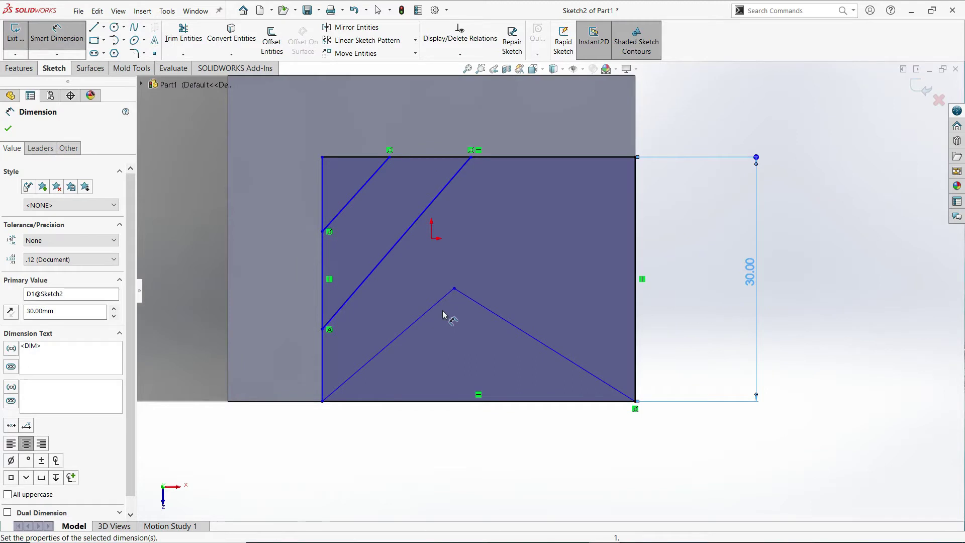
left_click(455, 289)
left_click(458, 402)
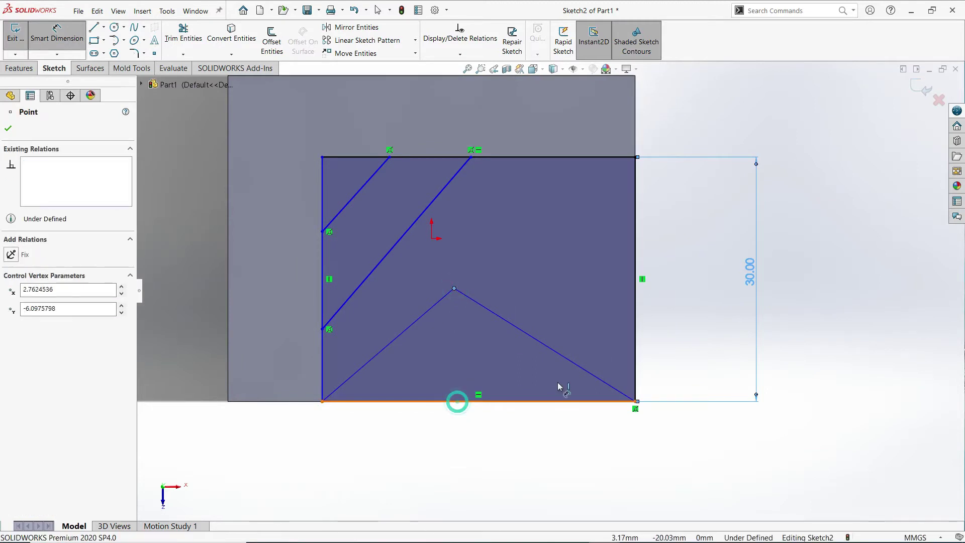
left_click(705, 362)
type("20")
key("Return")
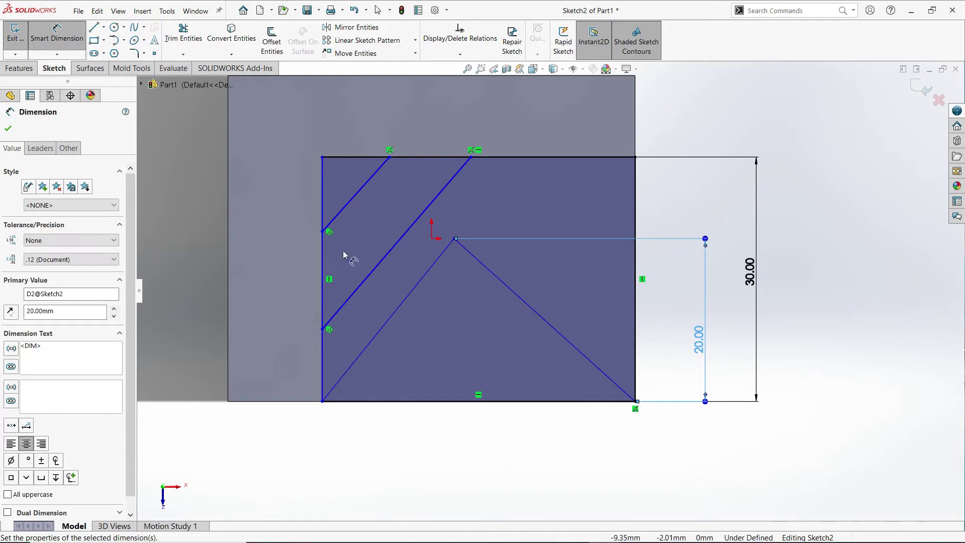
key("Escape")
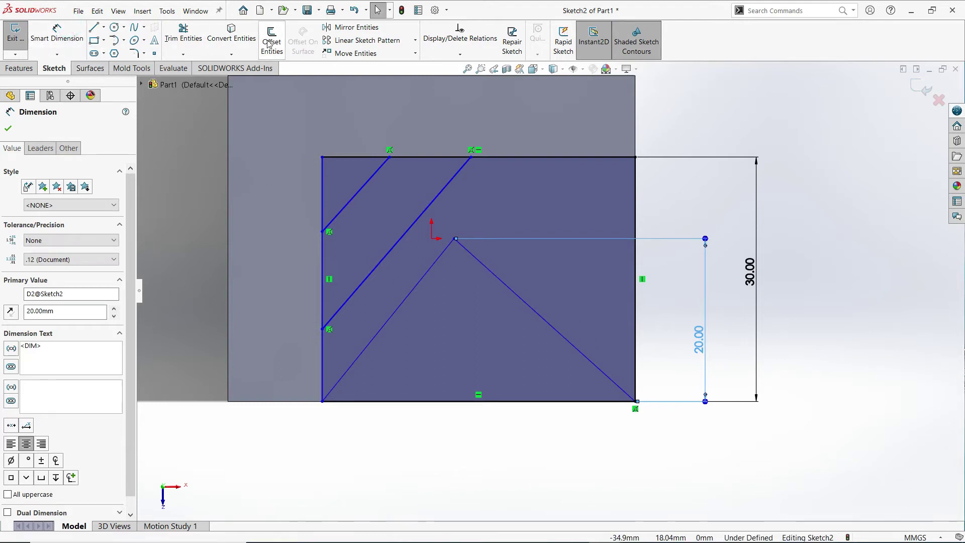
Step: Trim the upper-left corner segments so the short diagonal forms a chamfer
left_click(191, 38)
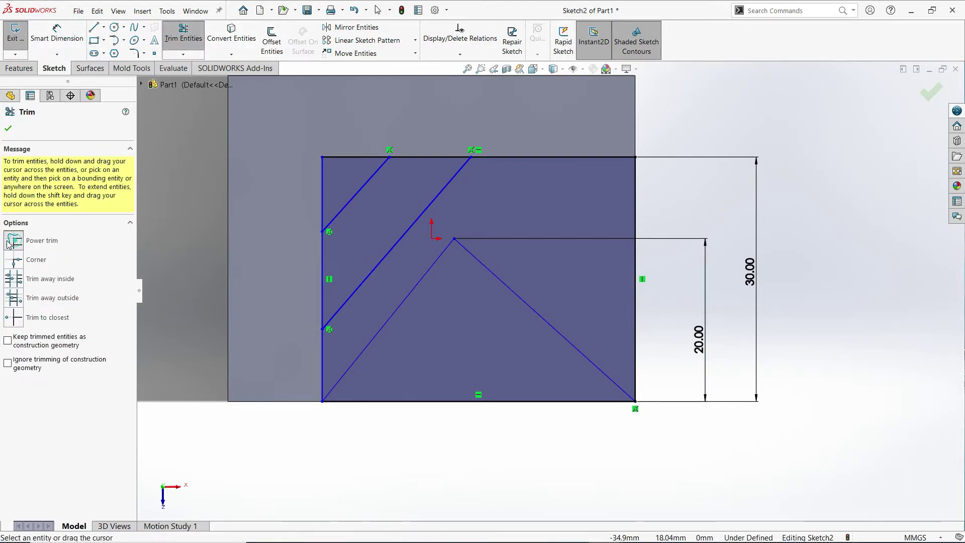
left_click_drag(351, 142, 258, 149)
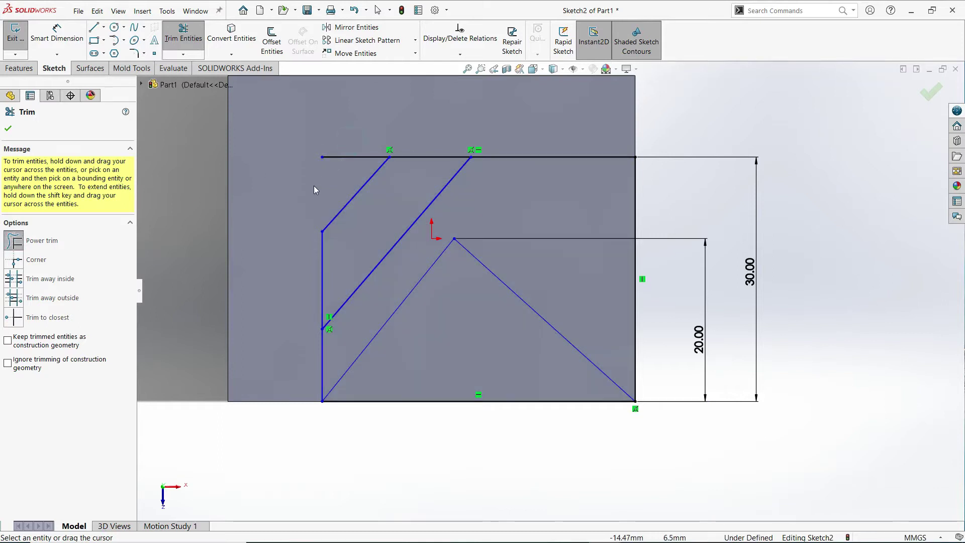
left_click(8, 129)
left_click(76, 40)
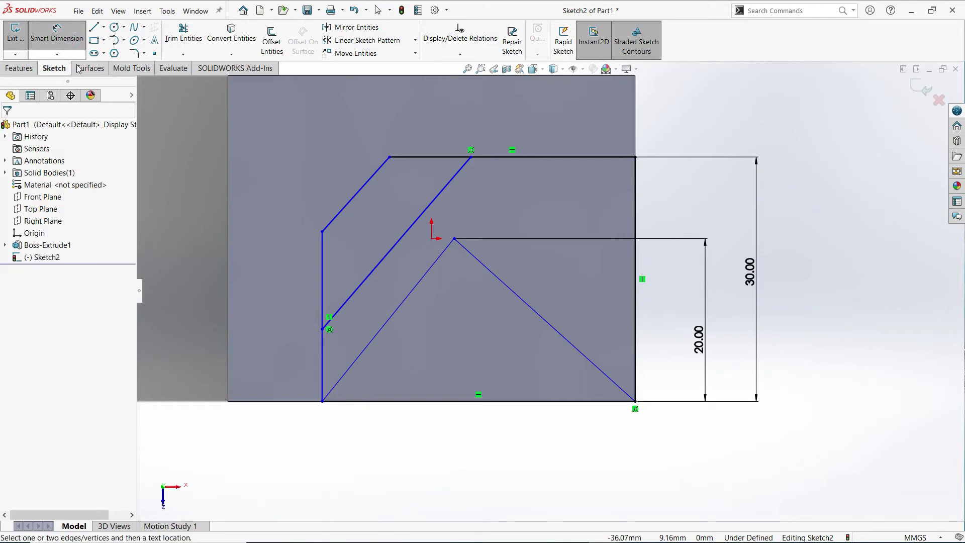
Step: Dimension the top line to 30 mm and the diagonals' top-end spacing to 10 mm
left_click(521, 160)
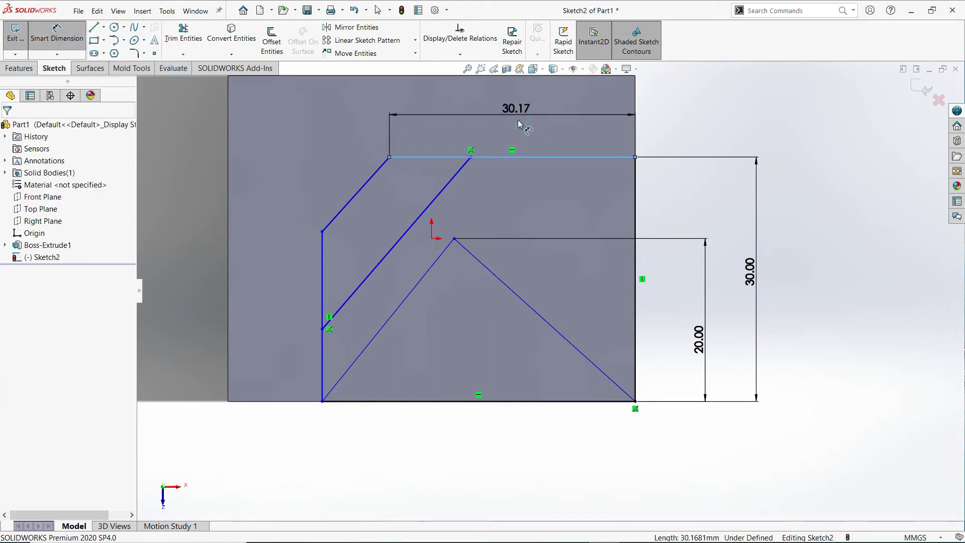
left_click(519, 123)
type("30")
key("Return")
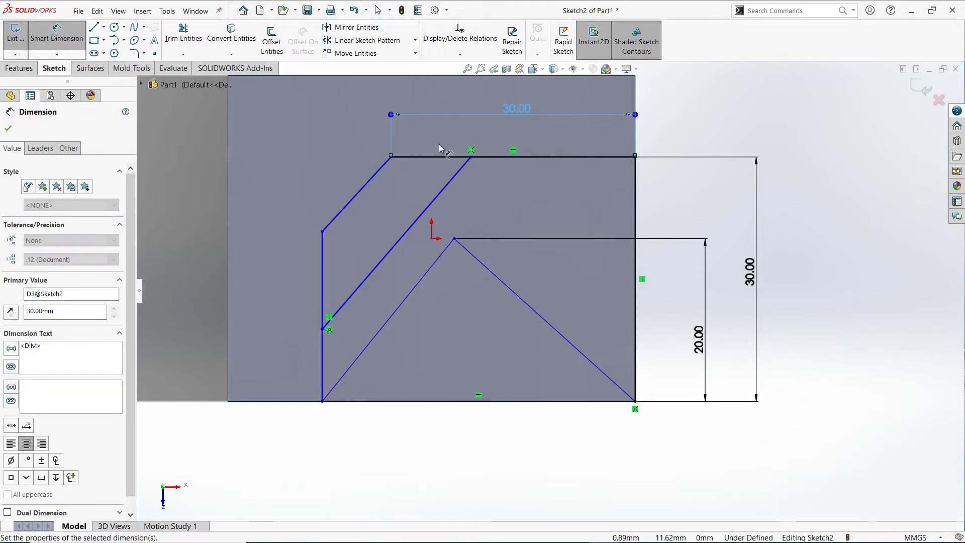
left_click(391, 158)
left_click(470, 156)
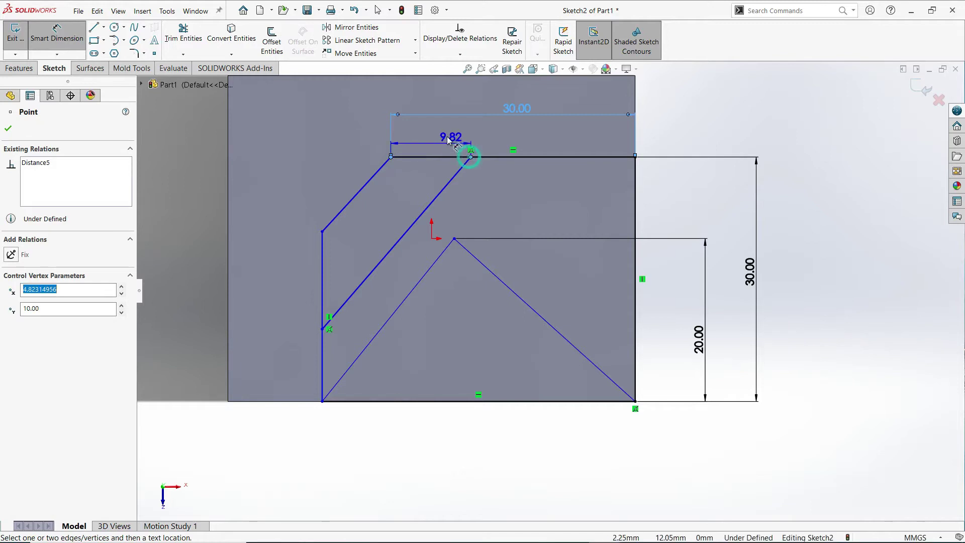
left_click(436, 142)
key("Return")
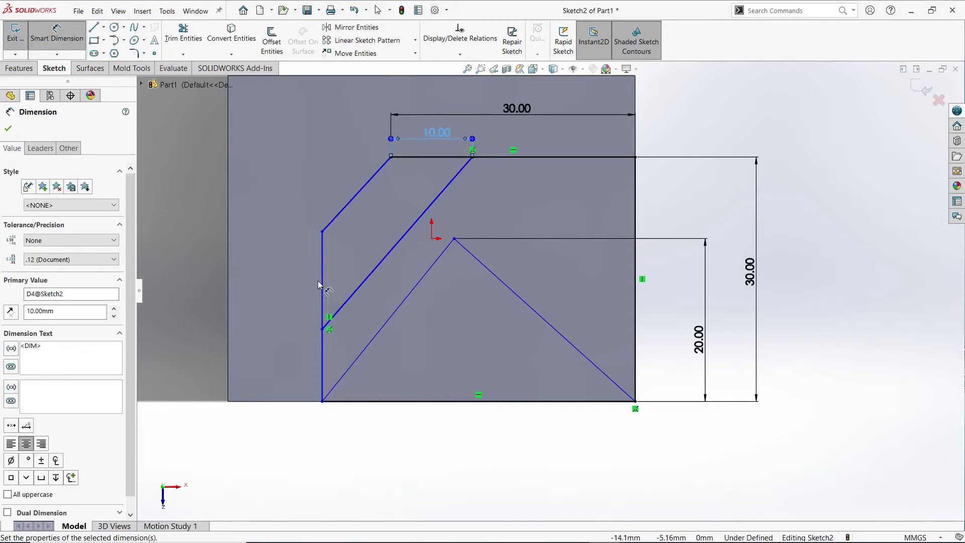
Step: Dimension the left line to 20 mm and the bottom line to 40 mm
left_click(322, 285)
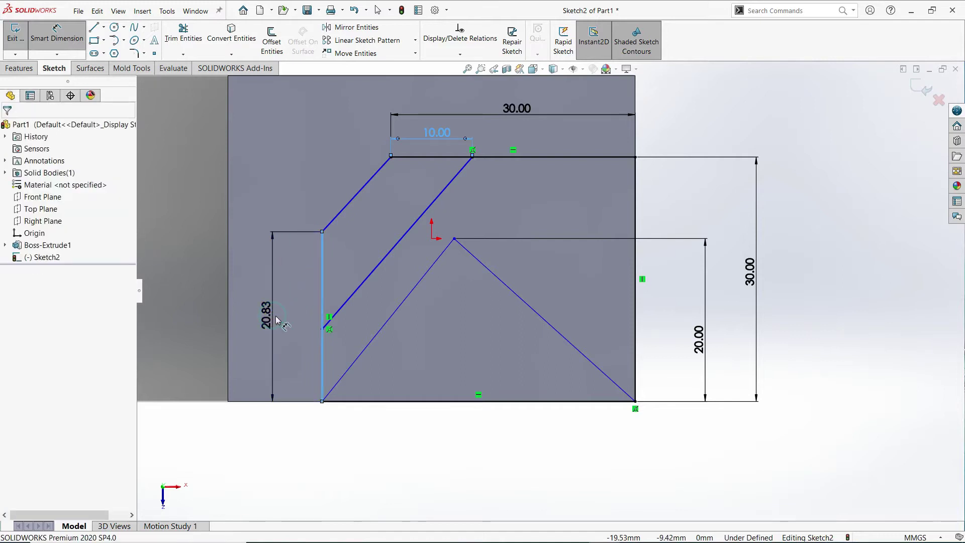
left_click(276, 320)
type("20")
key("Return")
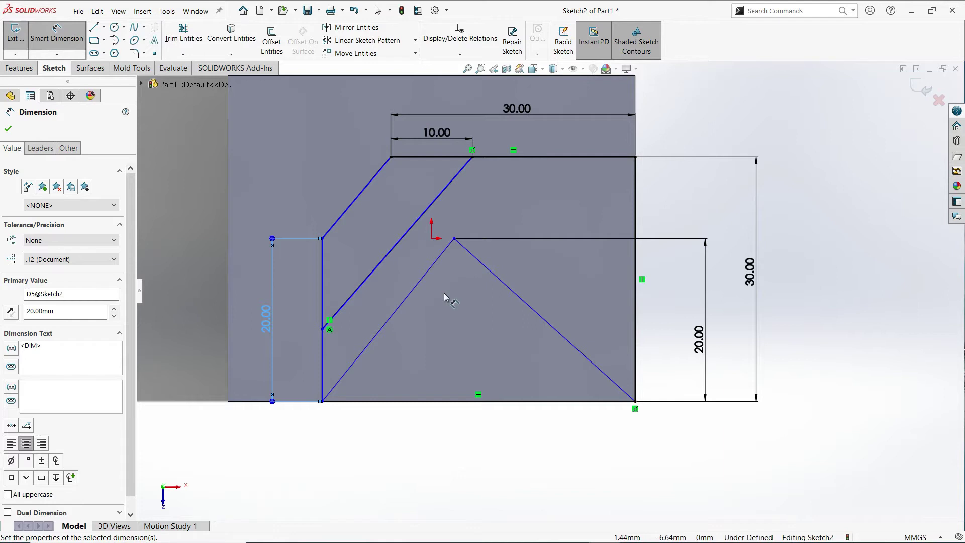
scroll(482, 362, "down", 2)
left_click(478, 384)
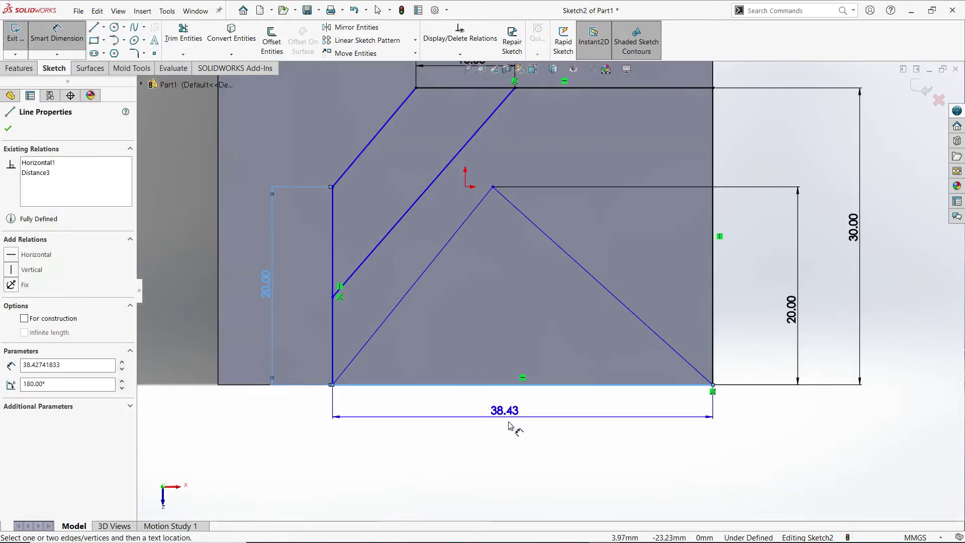
left_click(522, 434)
type("40")
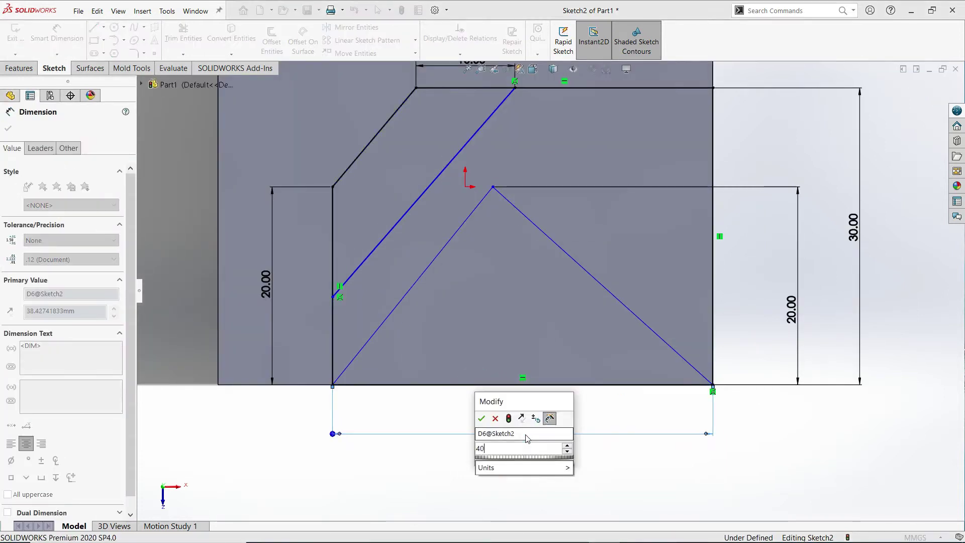
key("Return")
left_click(582, 409)
scroll(503, 282, "up", 2)
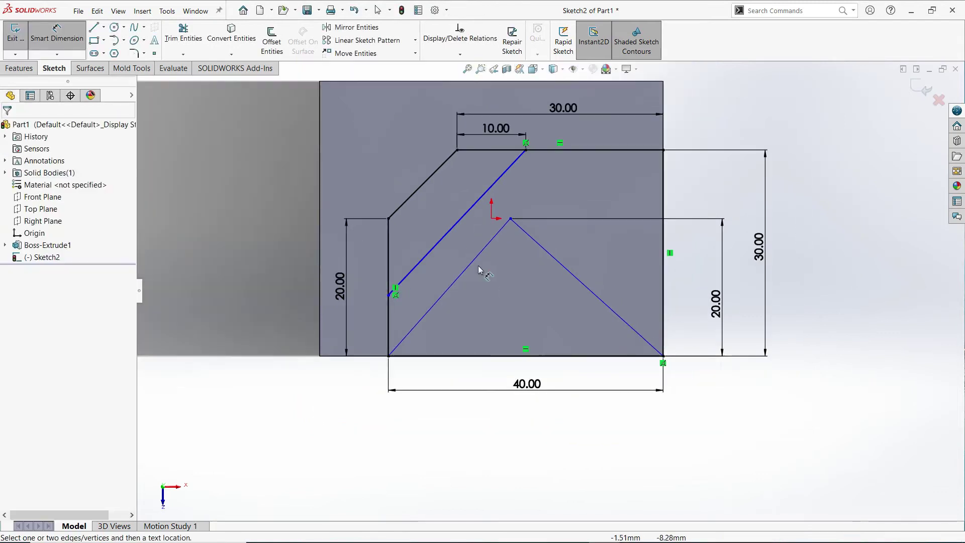
Step: Add a parallel relation between the short and long diagonals
left_click(56, 36)
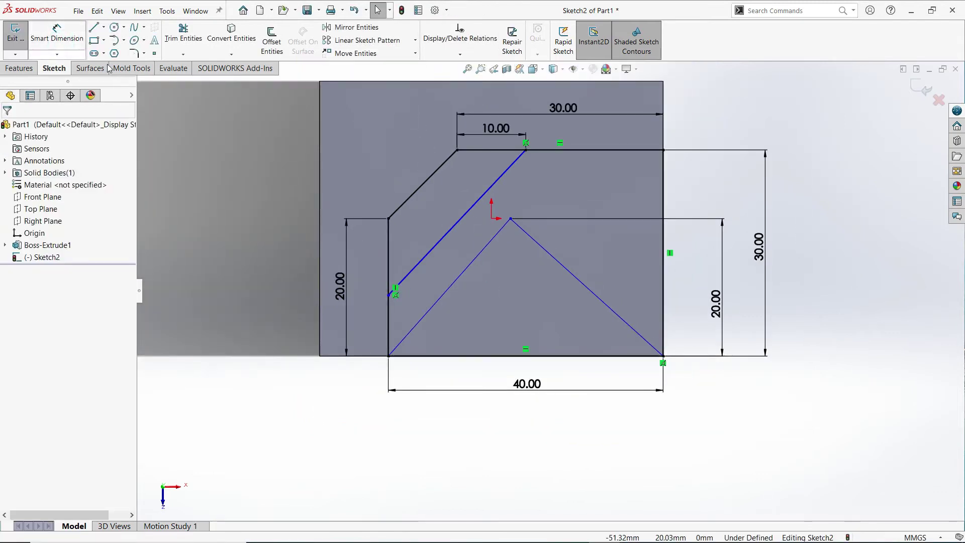
left_click(460, 54)
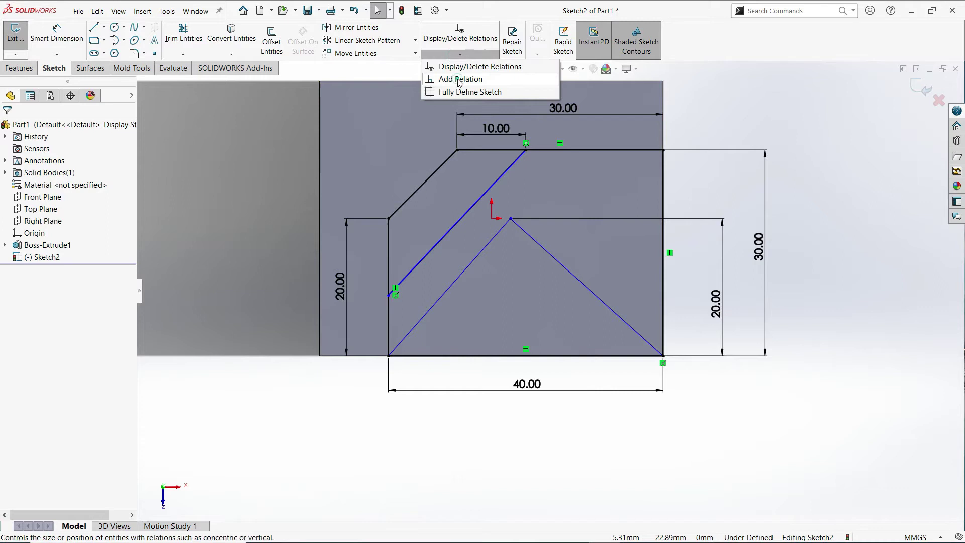
left_click(459, 80)
scroll(467, 161, "up", 3)
left_click(422, 178)
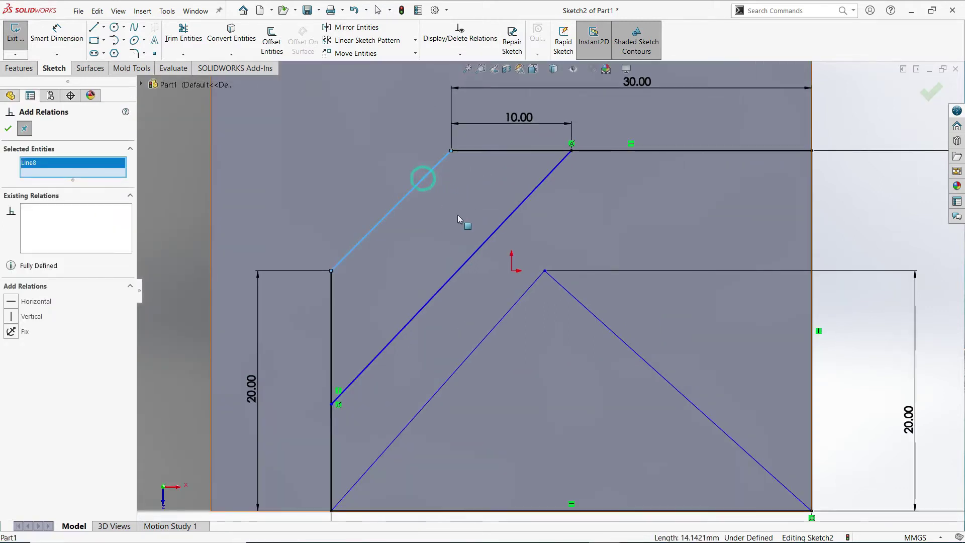
left_click(481, 244)
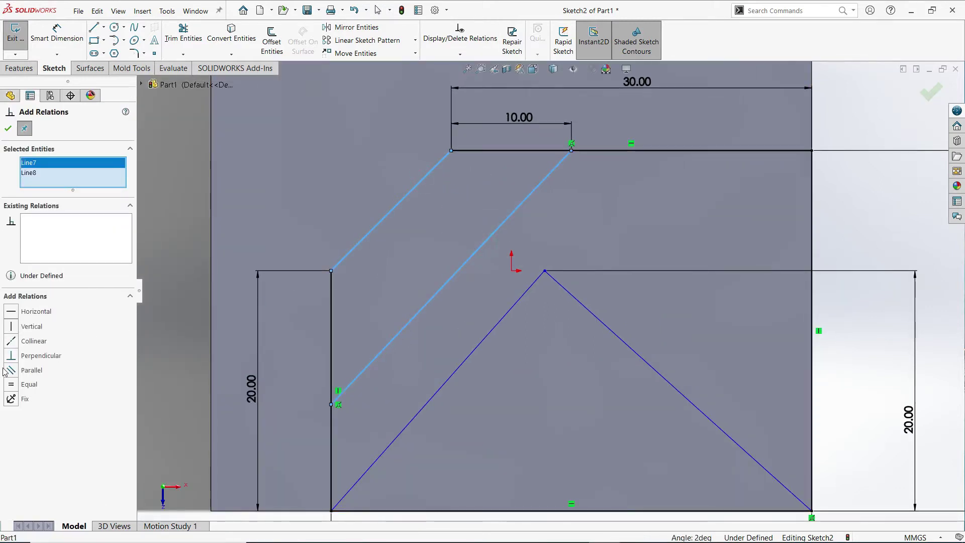
left_click(11, 370)
key("f")
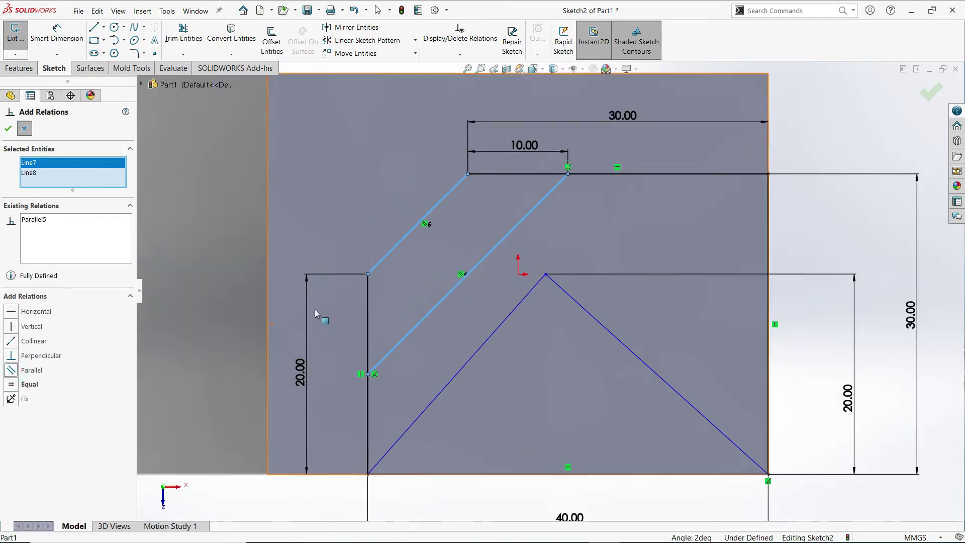
left_click(9, 129)
left_click(277, 242)
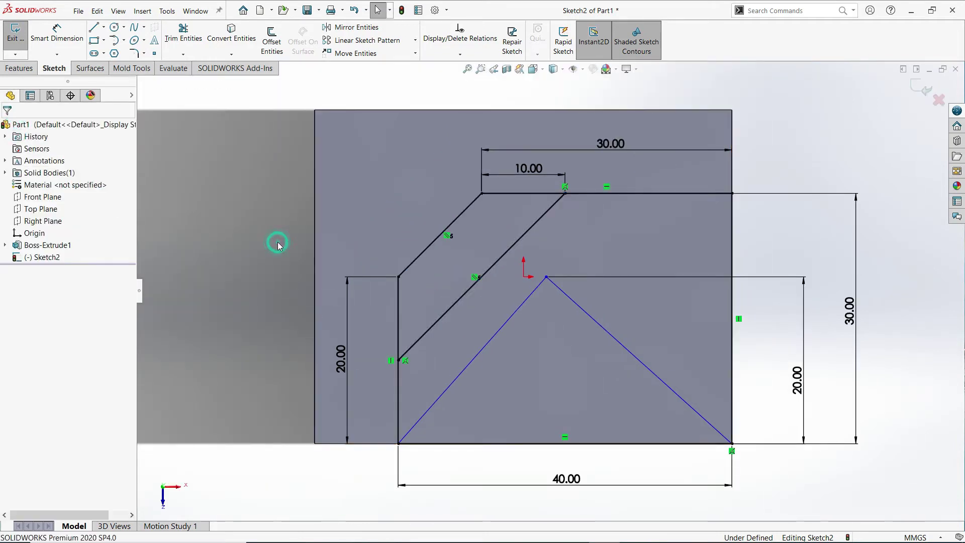
Step: Make the V's left leg parallel to the long diagonal, fully defining Sketch2
left_click(460, 54)
left_click(459, 79)
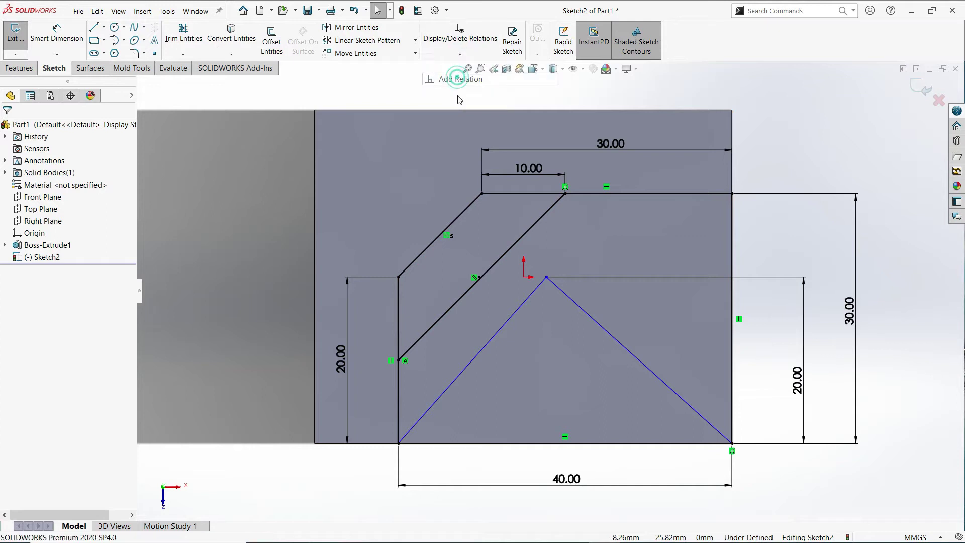
left_click(492, 339)
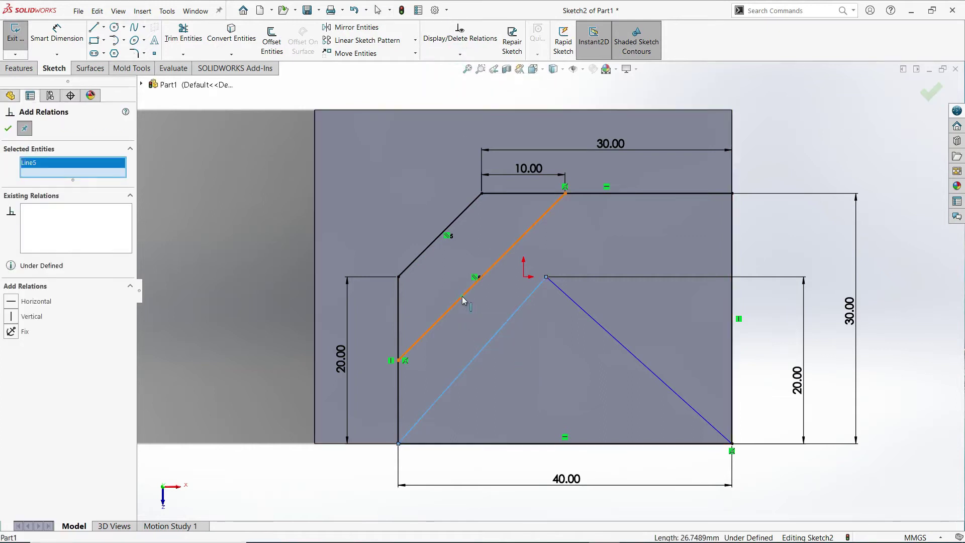
left_click(464, 294)
left_click(17, 372)
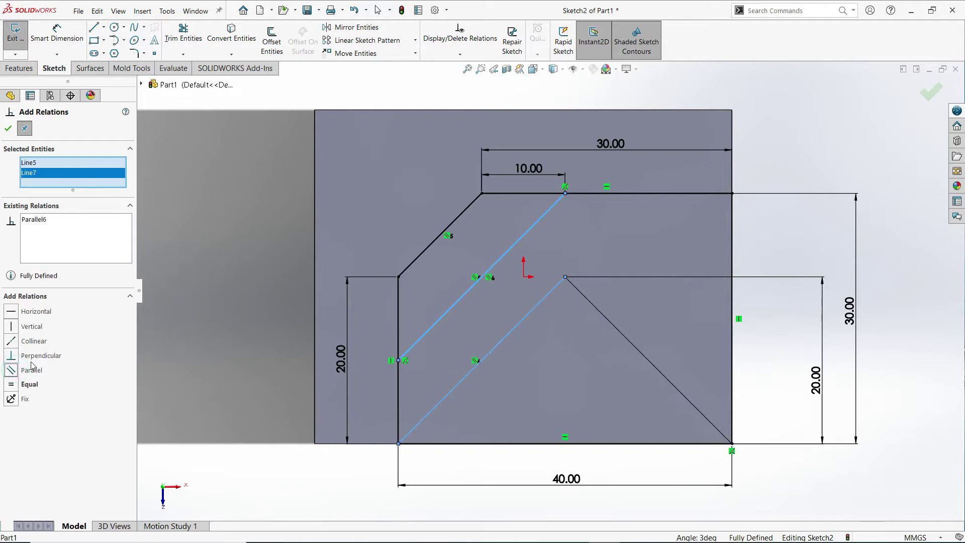
left_click(8, 129)
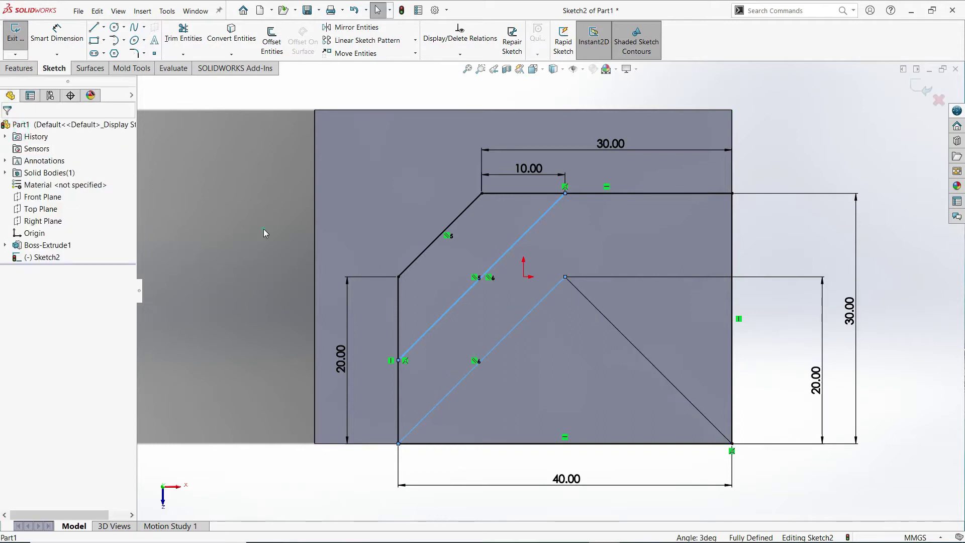
key("Escape")
key("z")
scroll(660, 327, "down", 2)
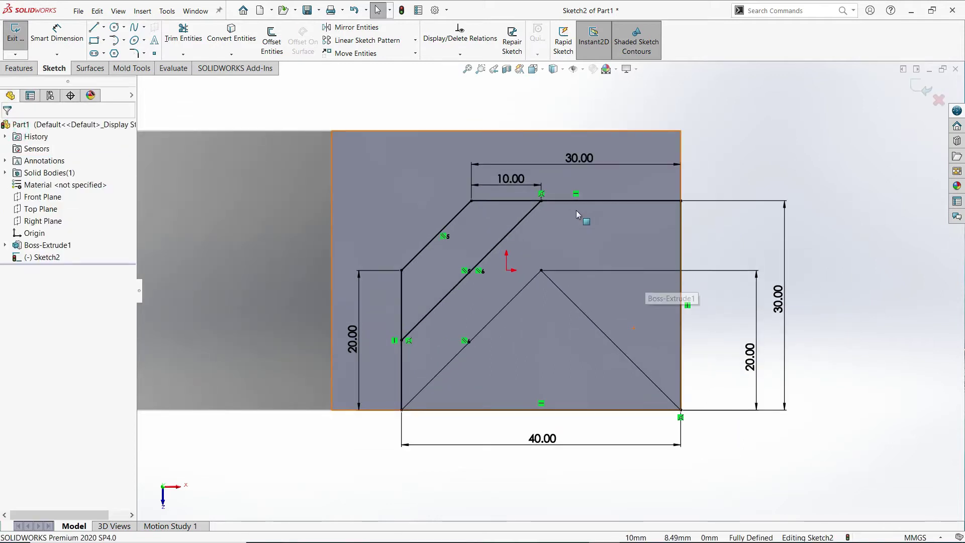
left_click(533, 69)
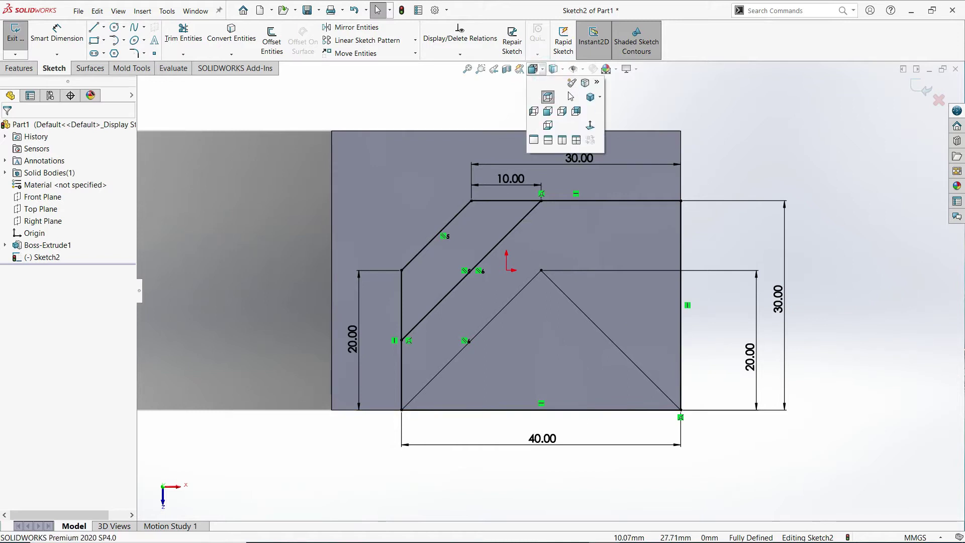
Step: From the isometric view, cut the triangular sketch region 30 mm blind into the block
left_click(589, 99)
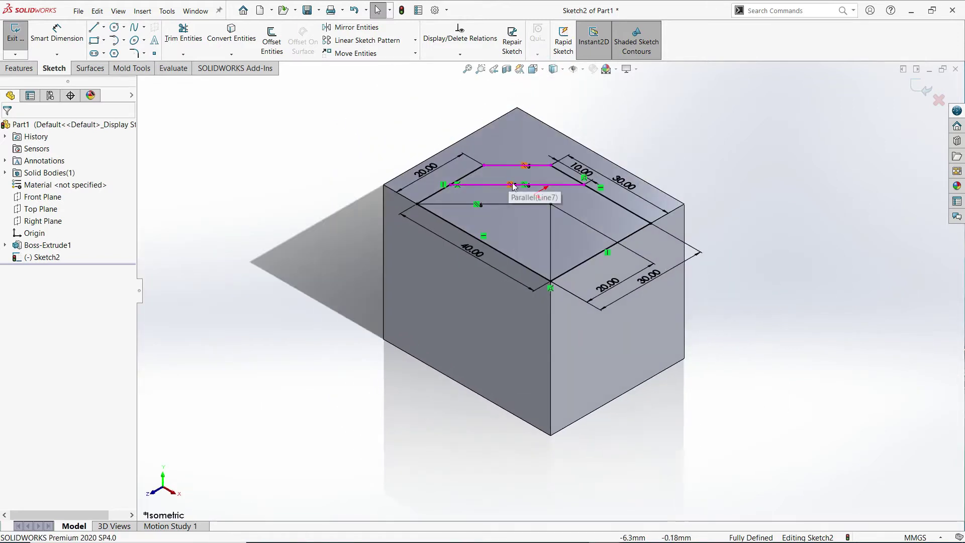
left_click(19, 68)
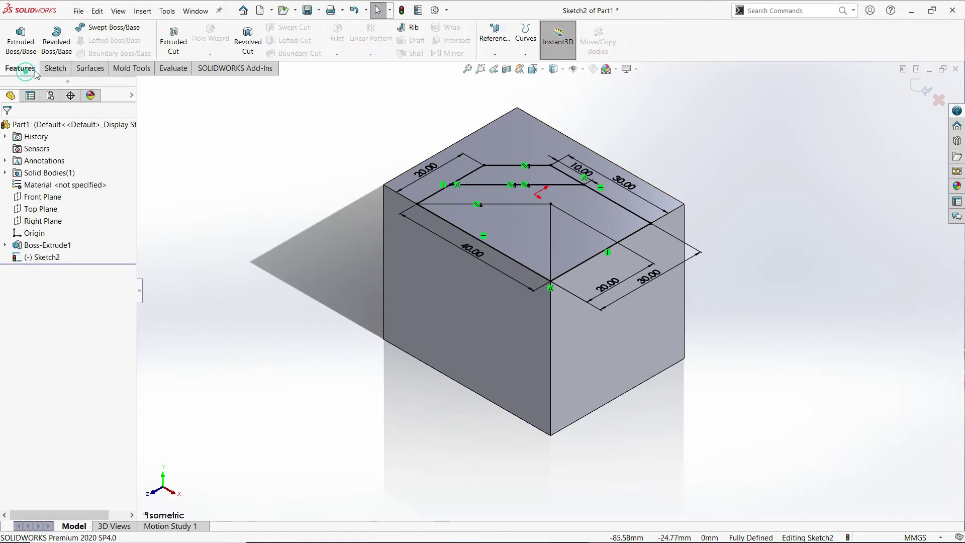
left_click(175, 49)
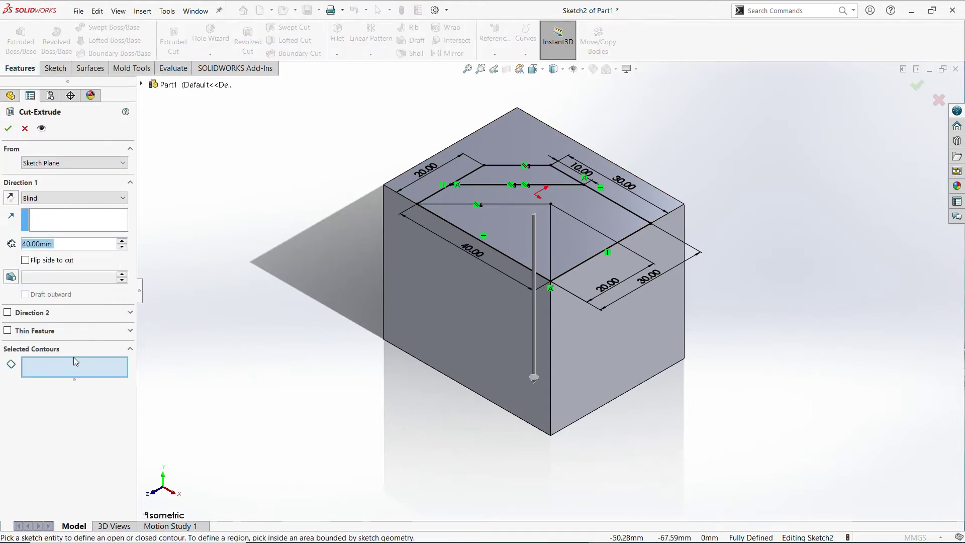
left_click(500, 231)
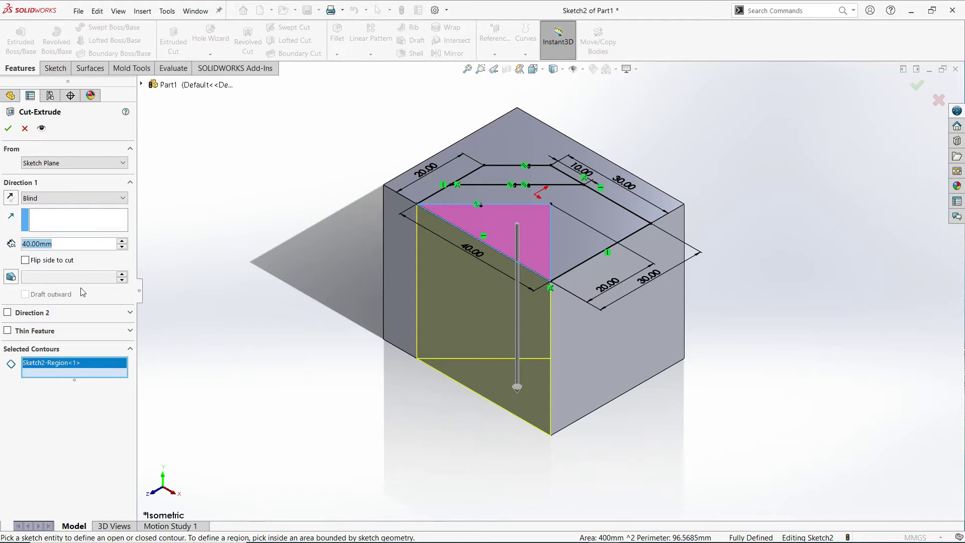
type("30")
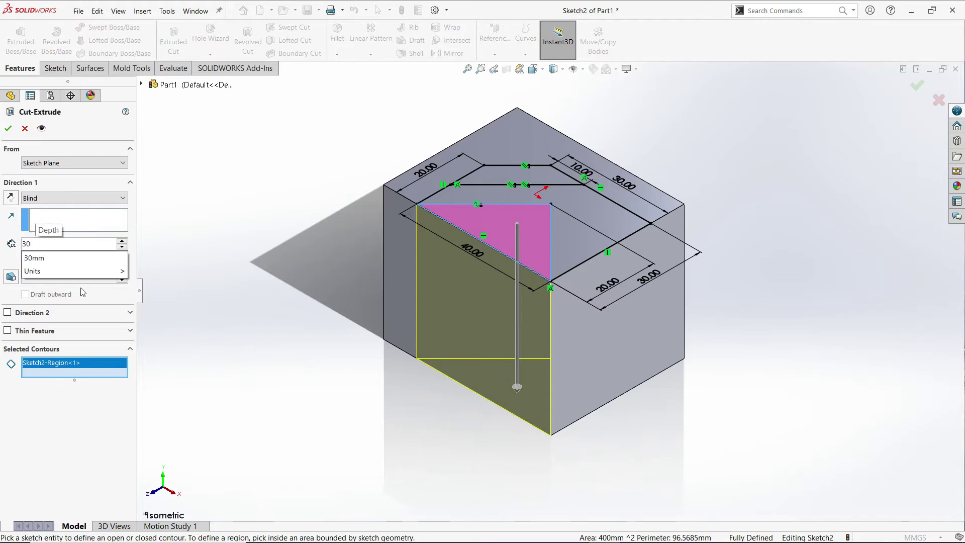
key("Return")
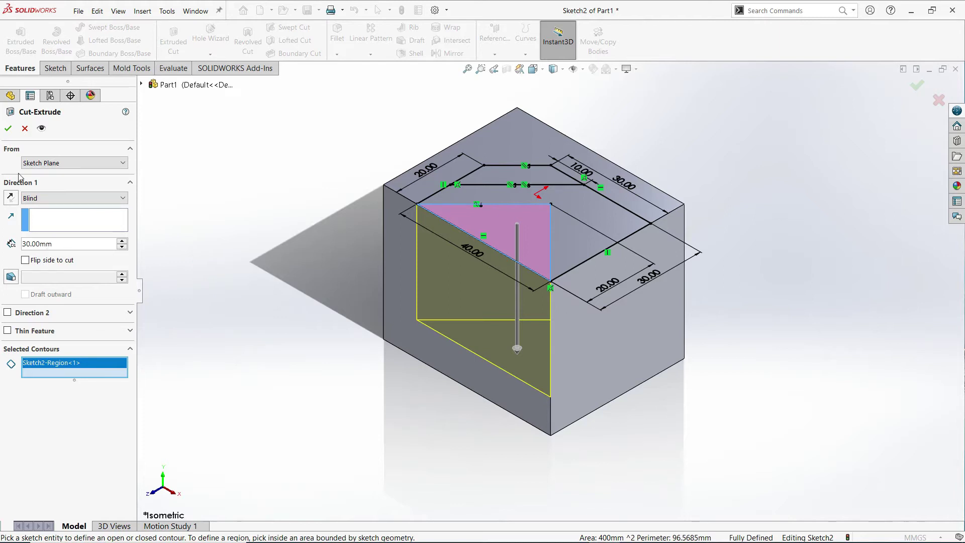
left_click(7, 132)
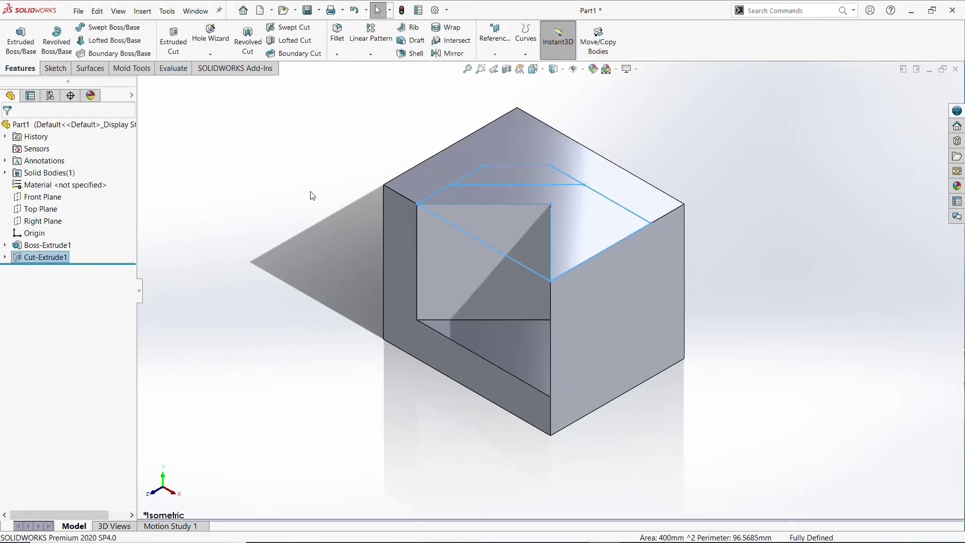
Step: Expand Cut-Extrude1 and make Sketch2 visible on the part again
left_click(5, 256)
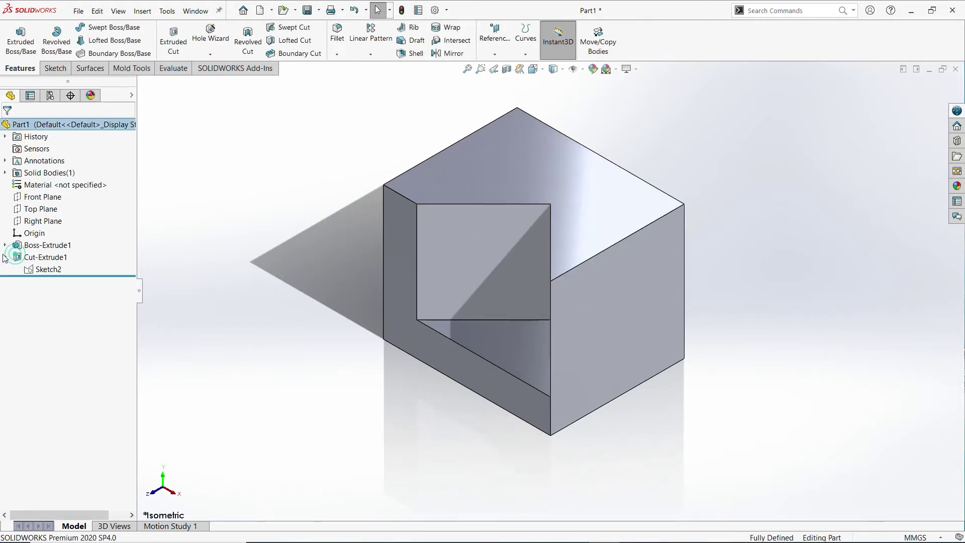
left_click(29, 270)
left_click(39, 252)
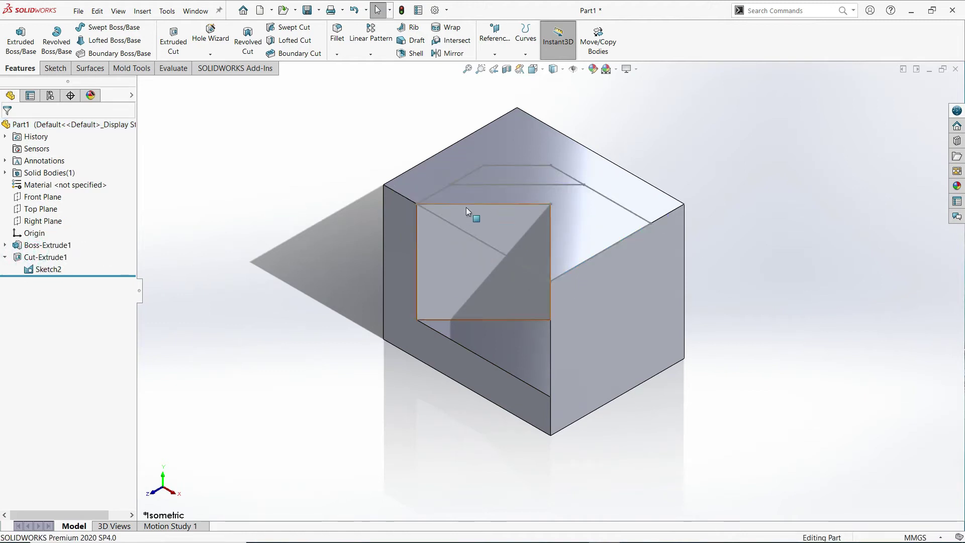
Step: Cut the larger Sketch2 region behind the triangle 20 mm blind
left_click(169, 53)
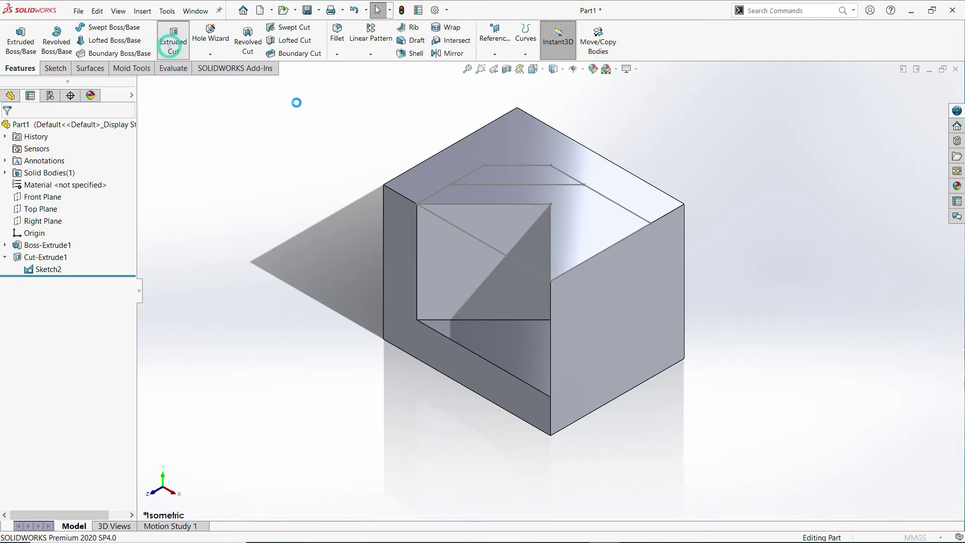
scroll(553, 195, "down", 2)
scroll(601, 246, "down", 3)
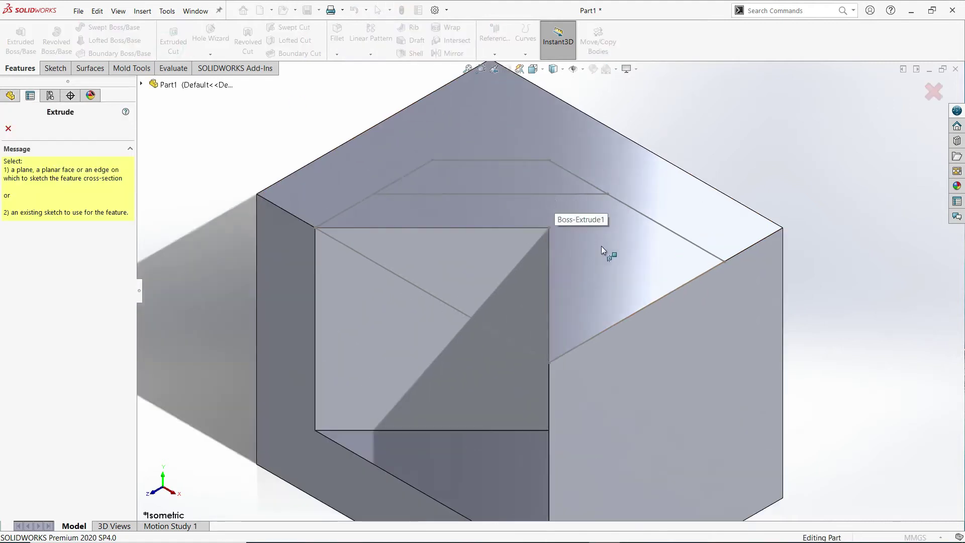
left_click(636, 312)
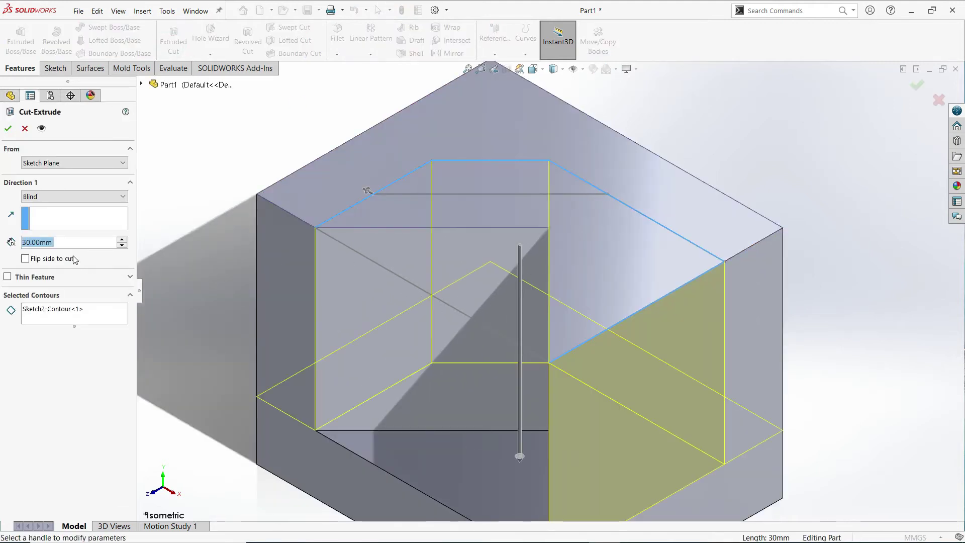
right_click(49, 317)
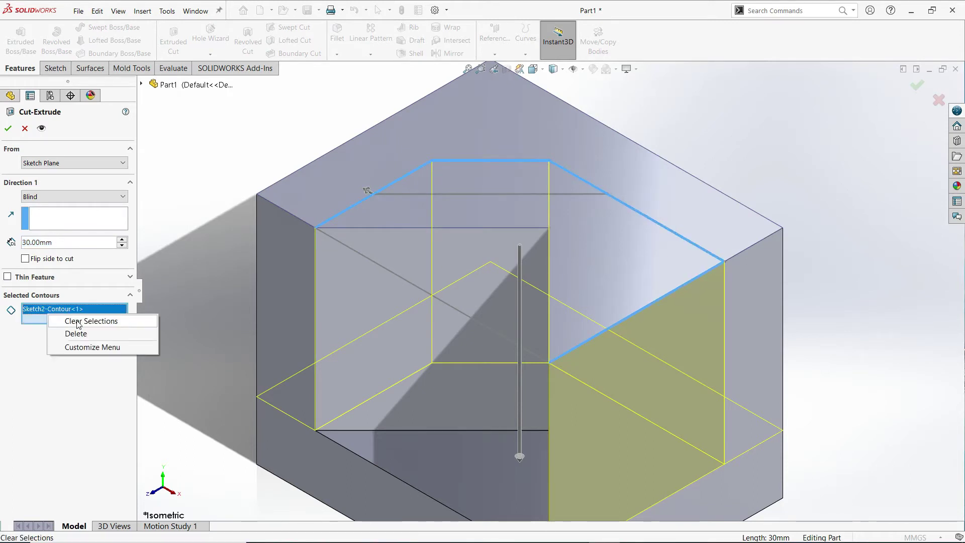
left_click(79, 322)
left_click(590, 245)
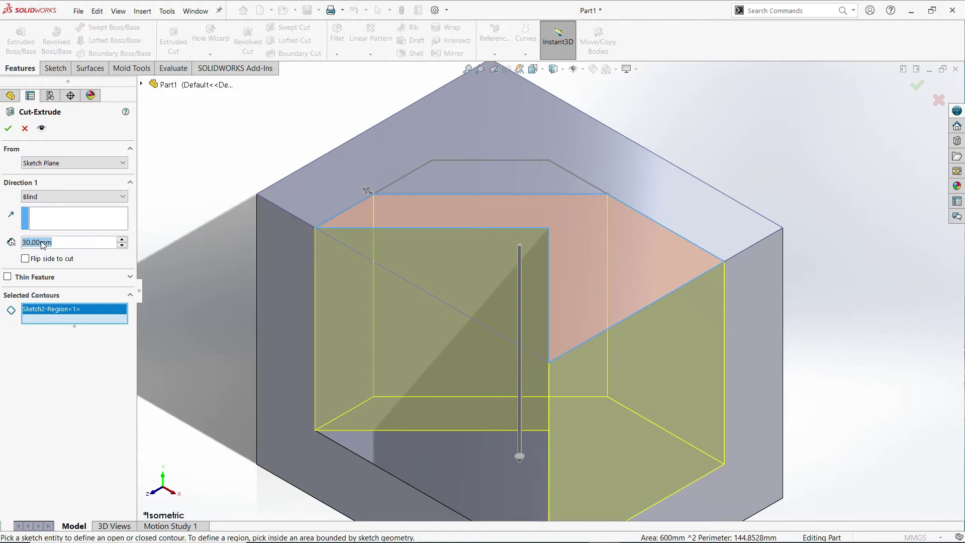
type("20")
key("Return")
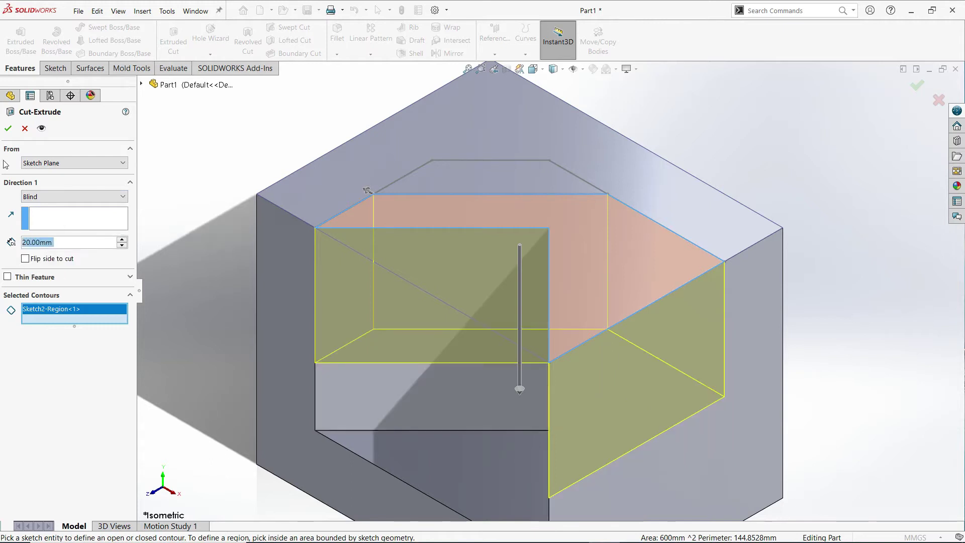
left_click(8, 129)
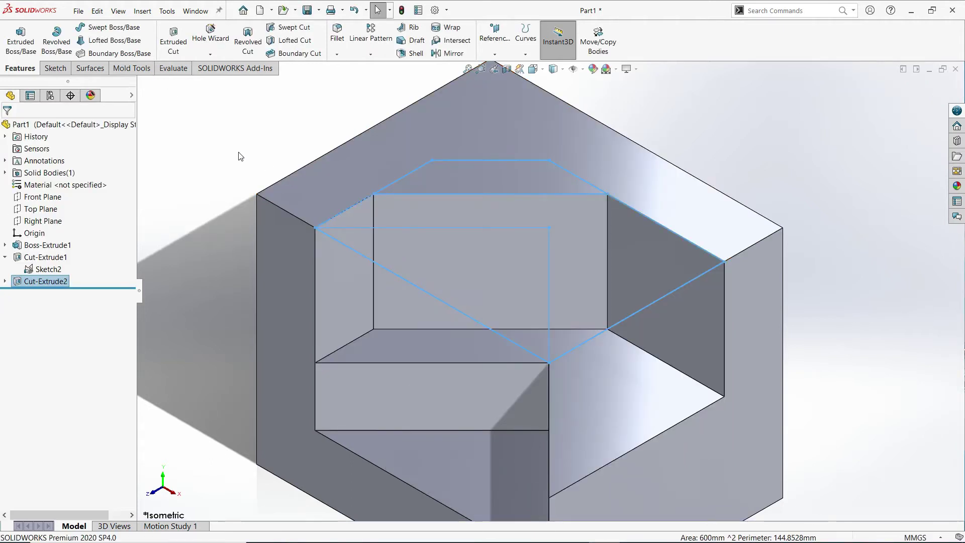
Step: Cut the small trapezoid Sketch2 region at the back 10 mm blind
key("f")
scroll(565, 271, "down", 1)
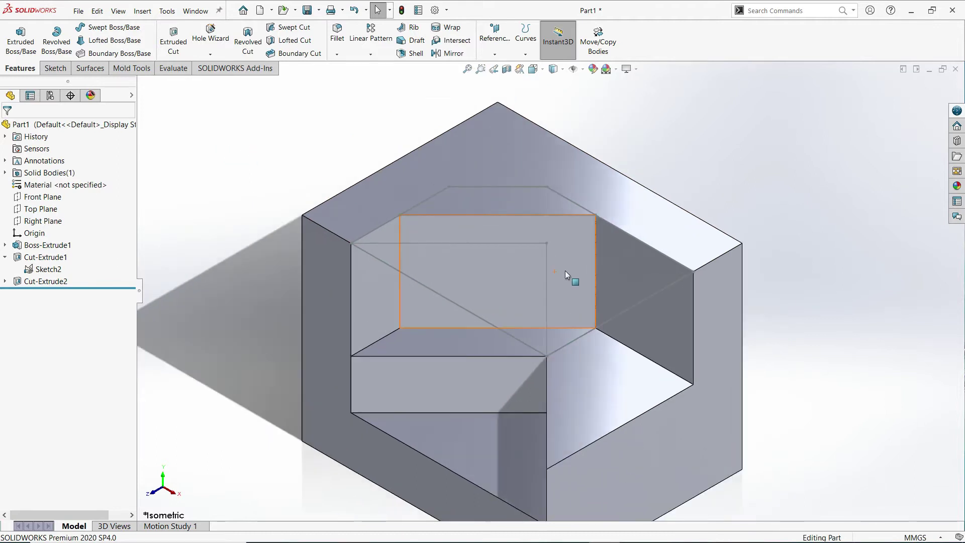
left_click(166, 44)
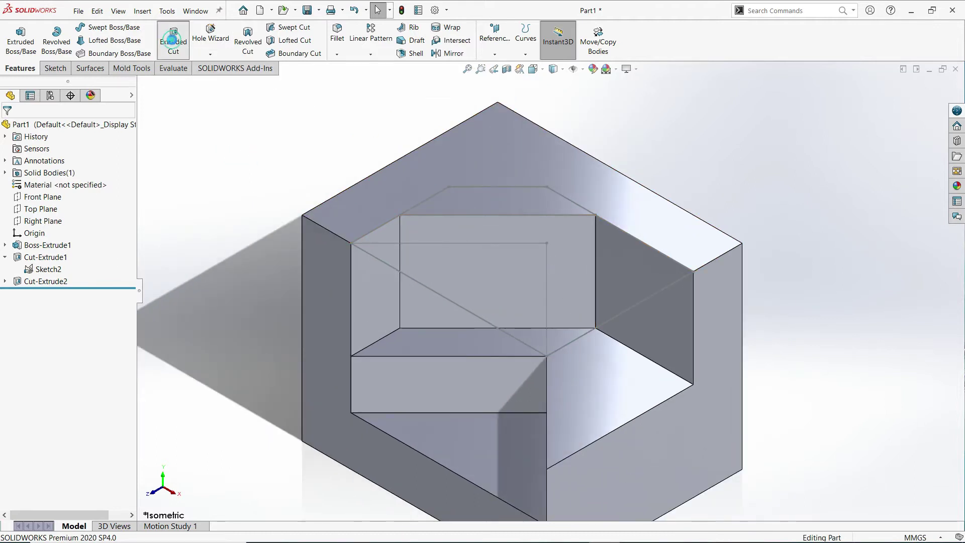
left_click(468, 215)
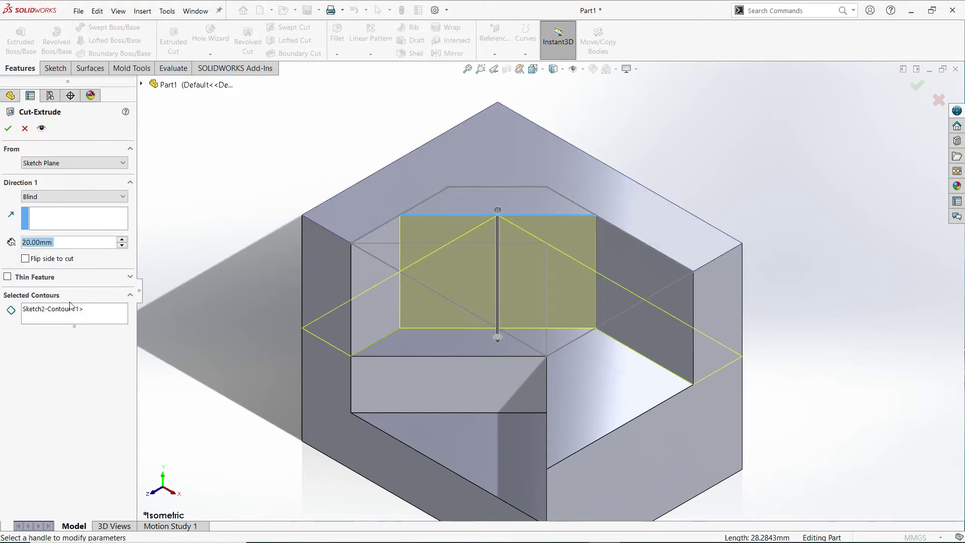
right_click(70, 307)
left_click(88, 317)
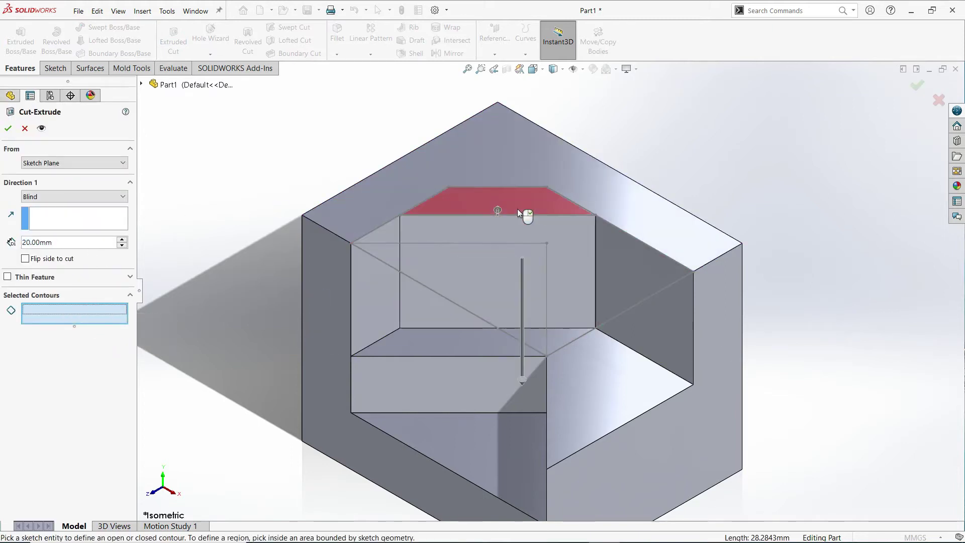
left_click(519, 212)
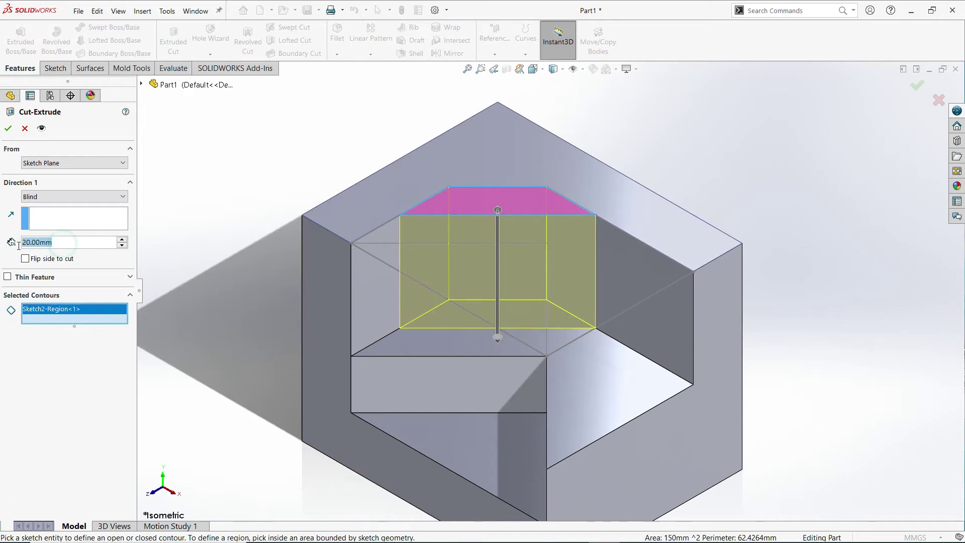
type("10")
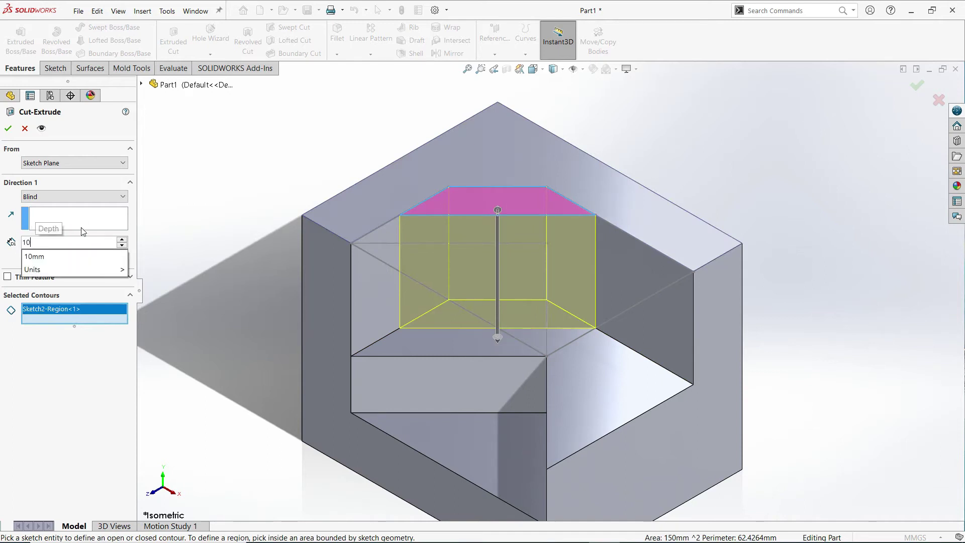
key("Return")
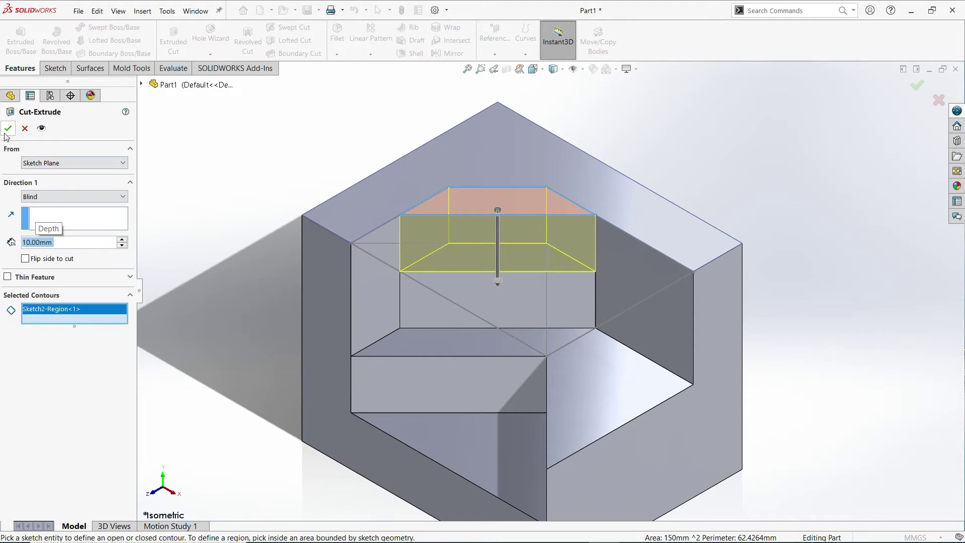
left_click(7, 129)
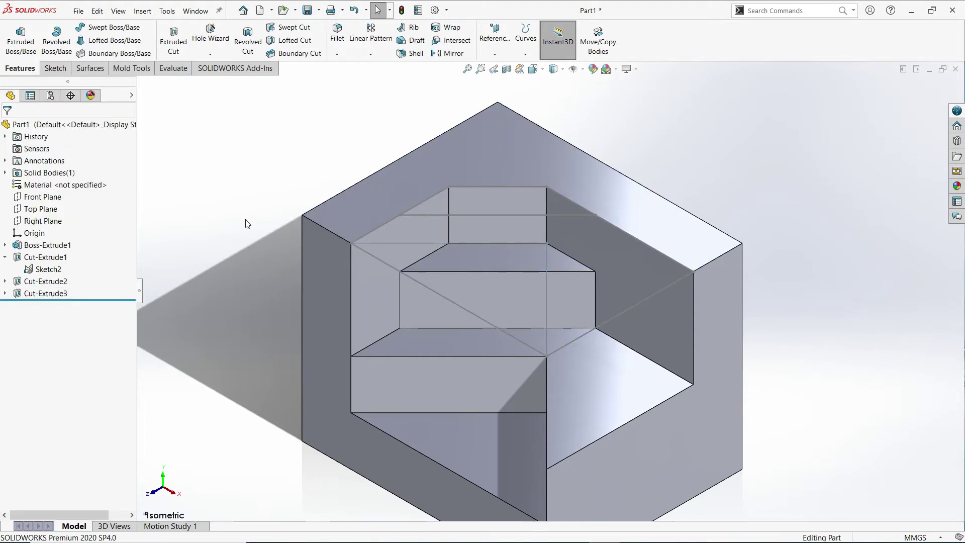
Step: Hide Sketch2 and collapse Cut-Extrude1 in the feature tree
left_click(49, 268)
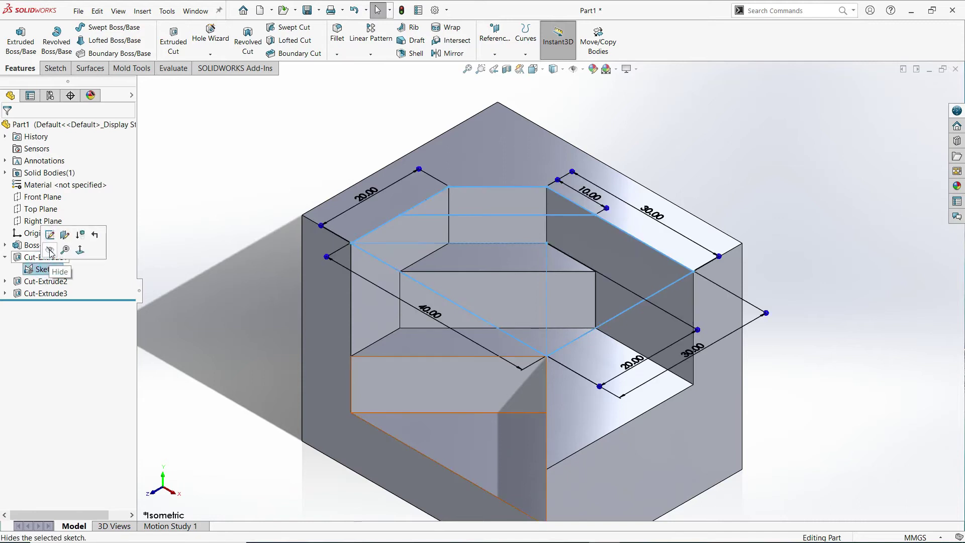
left_click(201, 254)
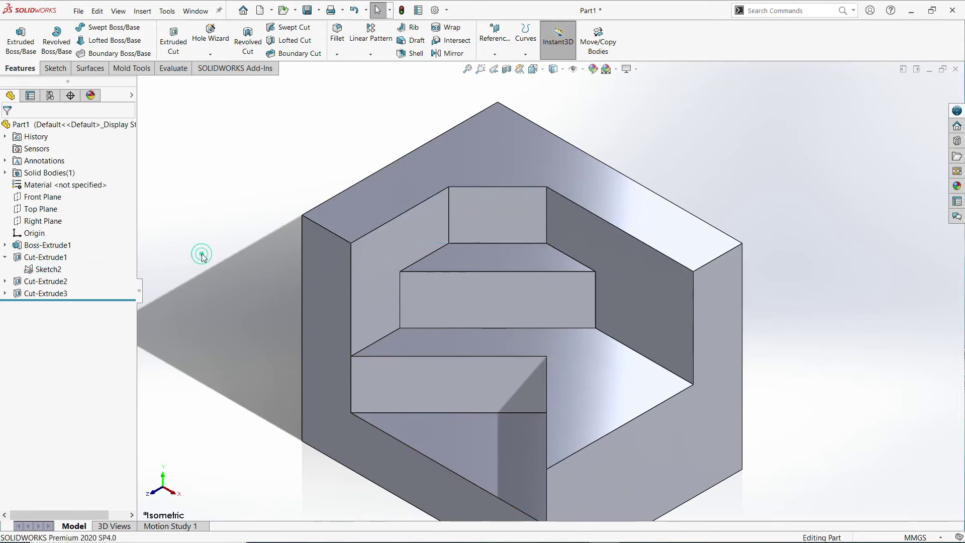
left_click(4, 258)
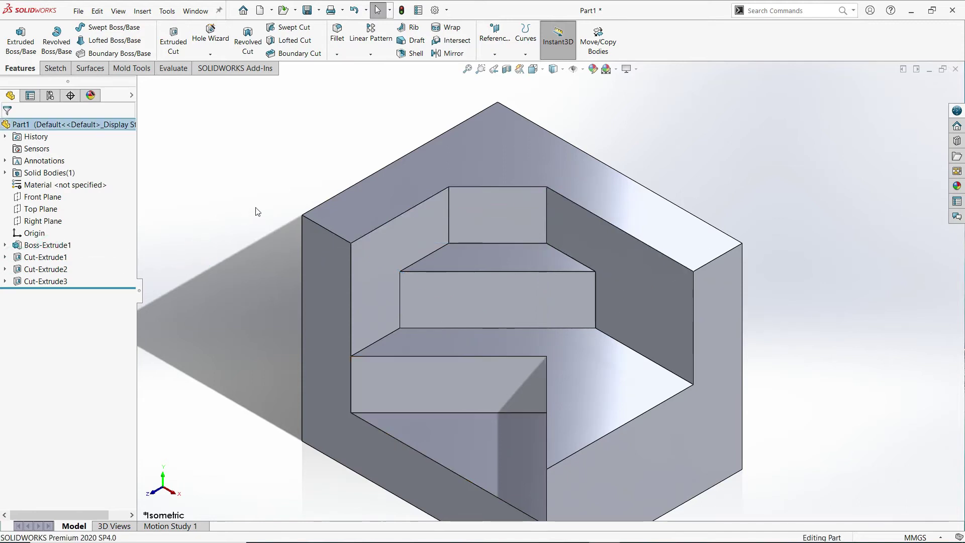
Step: Return the part to the isometric view and start Save As
key("space")
left_click(218, 203)
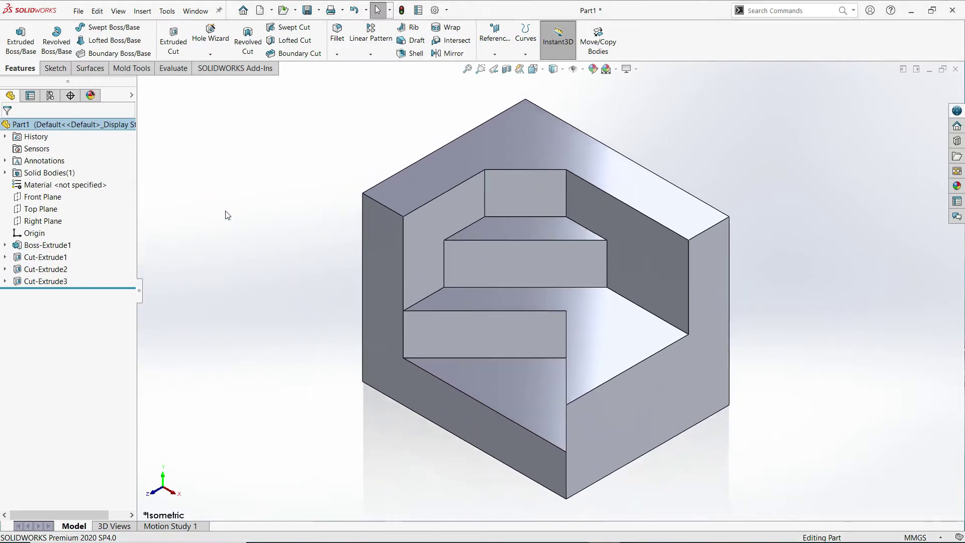
left_click(78, 11)
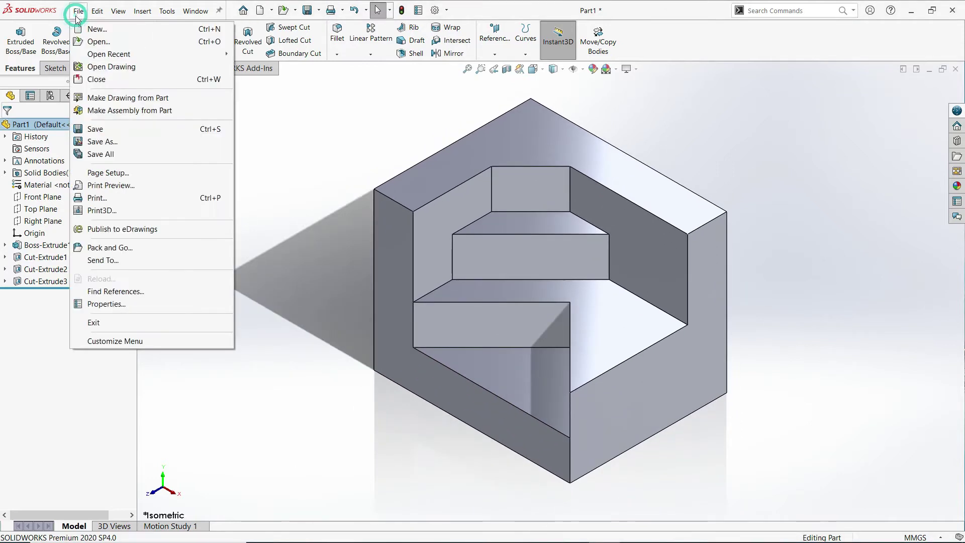
left_click(103, 142)
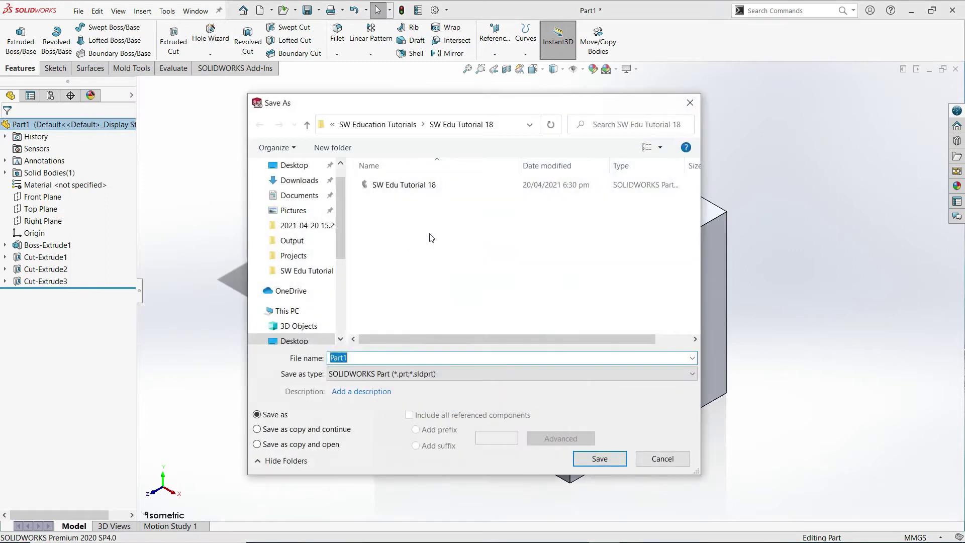
Step: Create folder 'SW Ed Tutorial 19' under SW Education Tutorials and save the part there
left_click(394, 123)
scroll(463, 281, "down", 3)
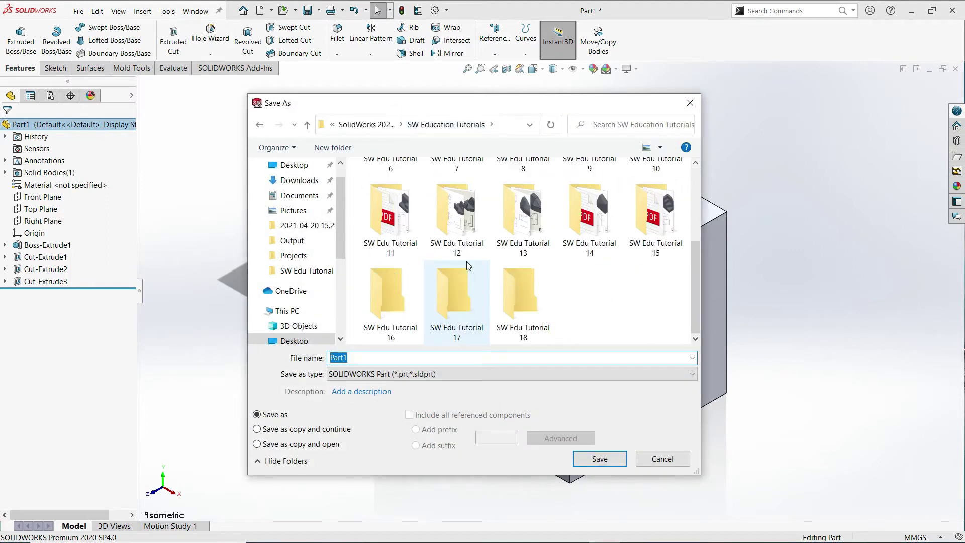
right_click(619, 308)
left_click(654, 424)
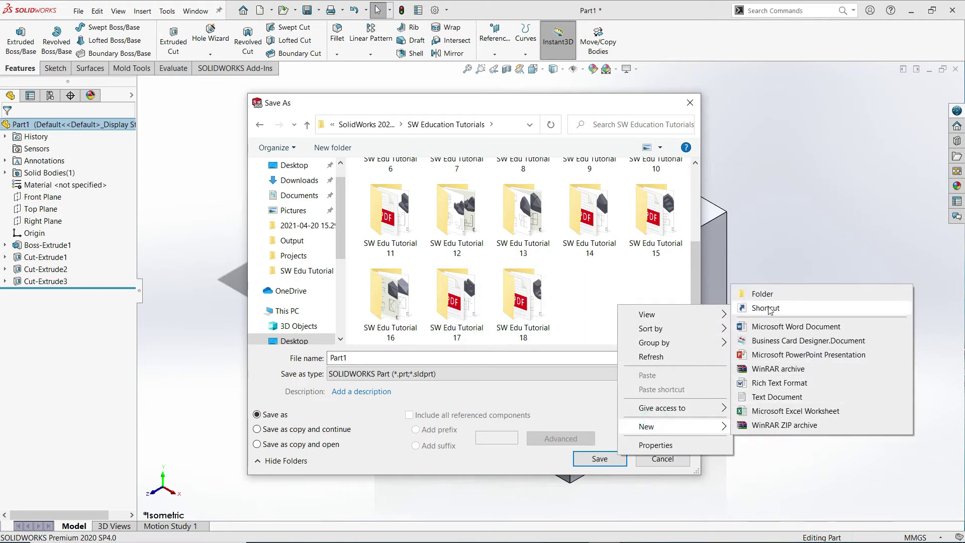
left_click(759, 292)
type("SW")
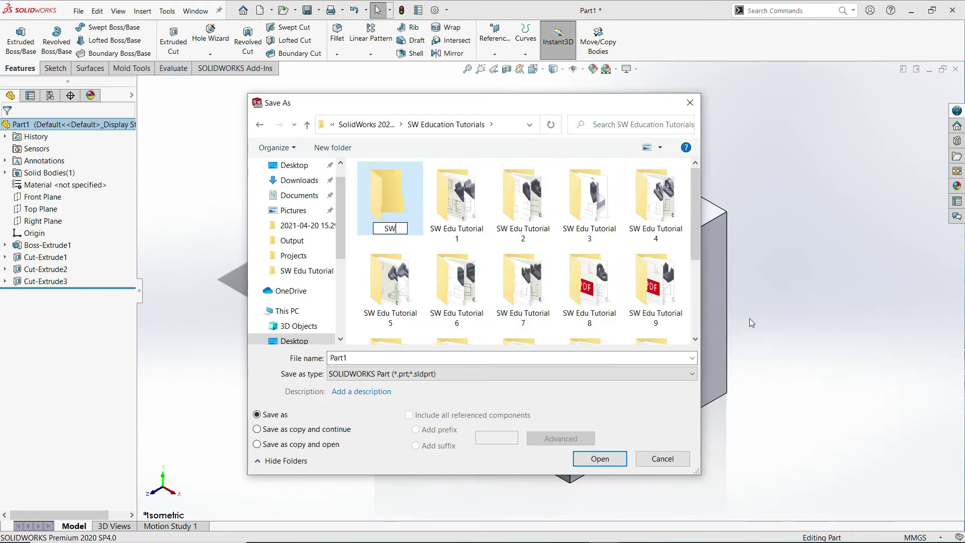
type(" Ed ")
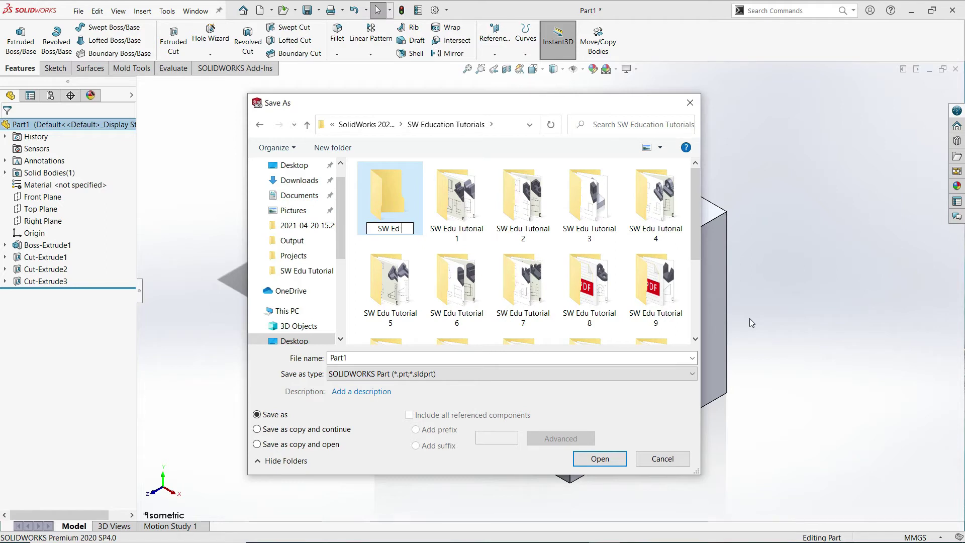
type("Tutorial 19")
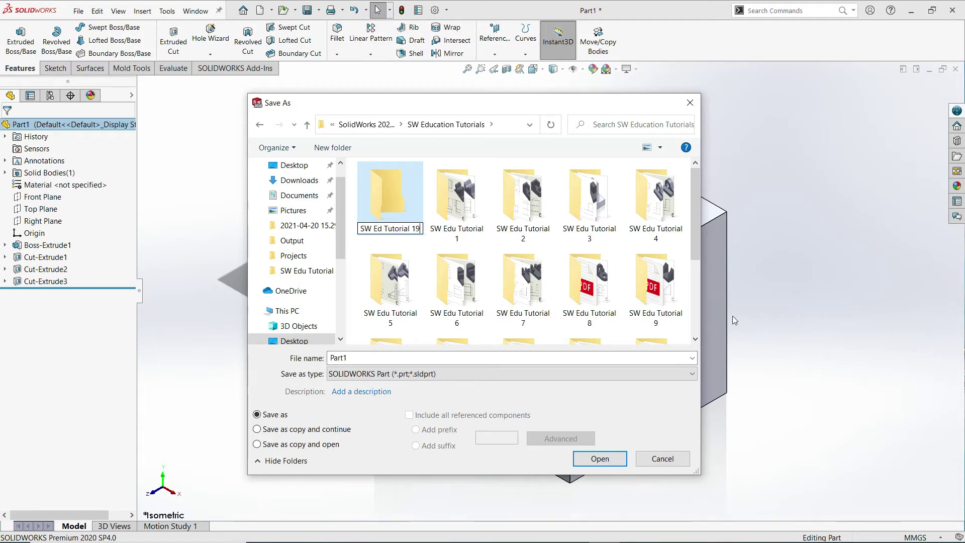
left_click(488, 326)
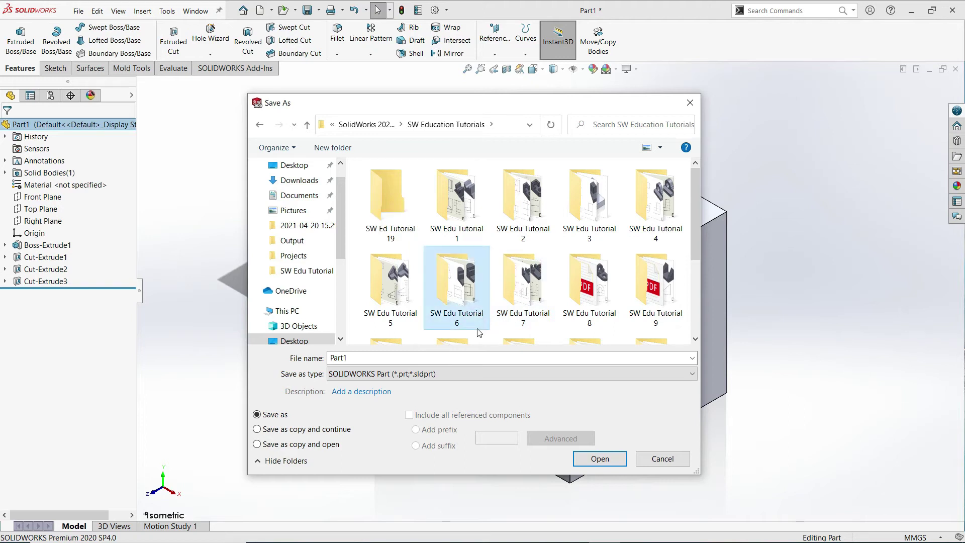
double_click(394, 221)
type("SW Edu Tutorial 19")
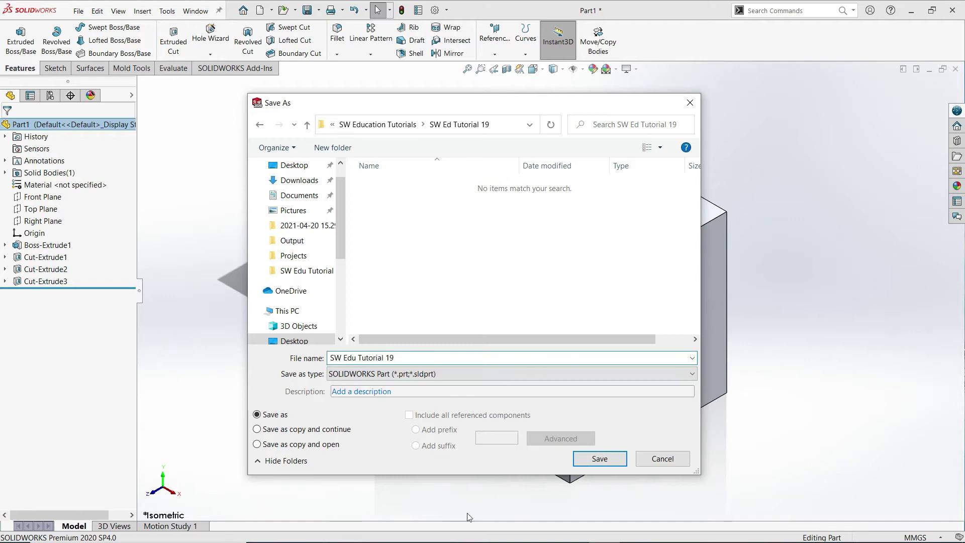
left_click(601, 458)
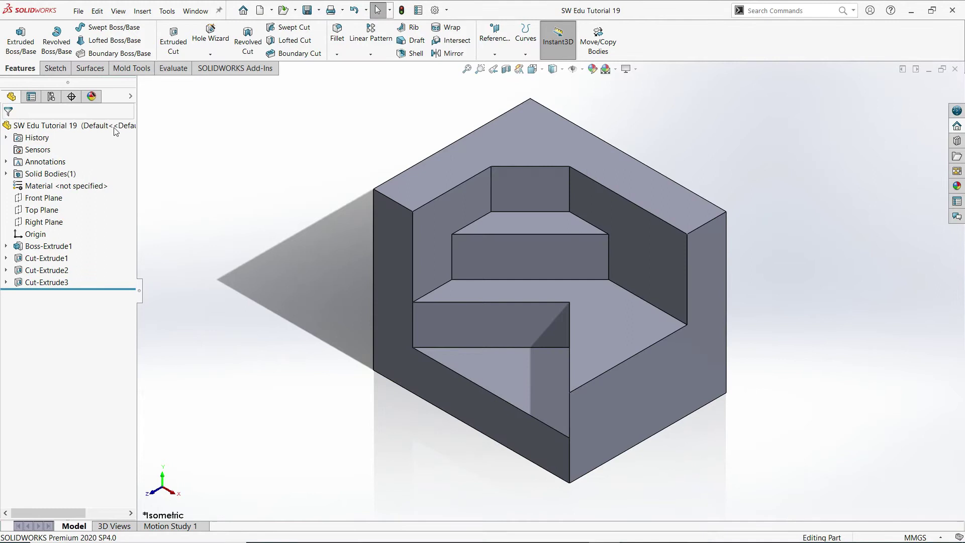
Step: Make a new drawing from the part using the SW Edu Tutorials template
left_click(78, 11)
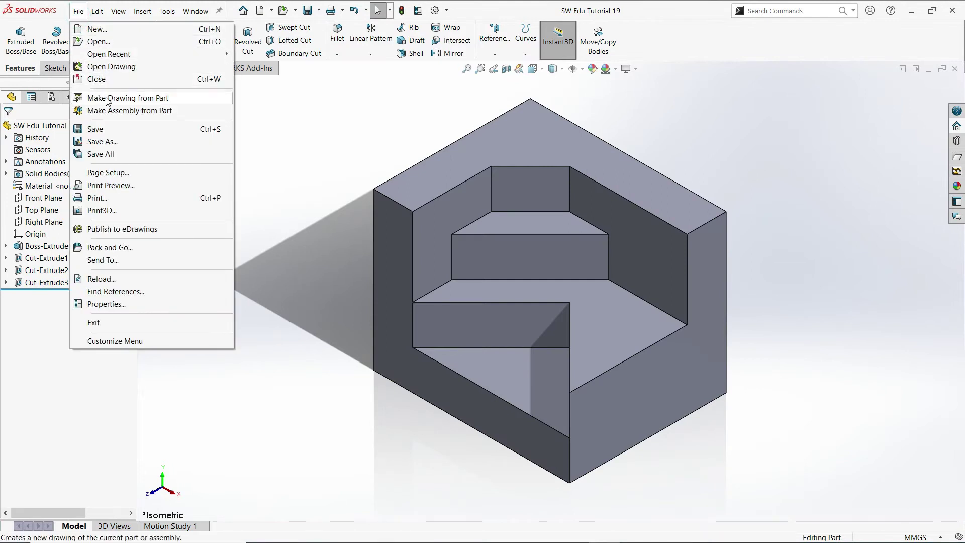
left_click(108, 98)
left_click(372, 154)
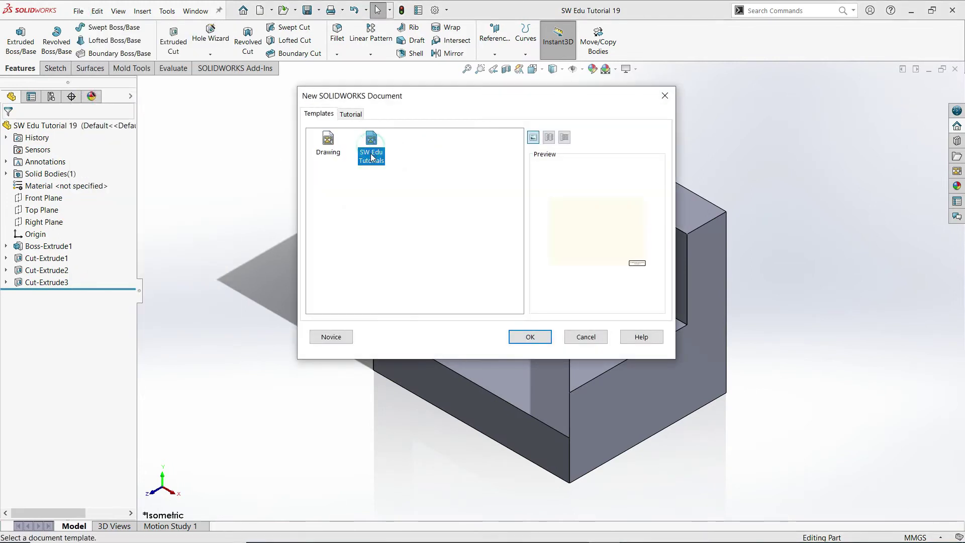
left_click(534, 338)
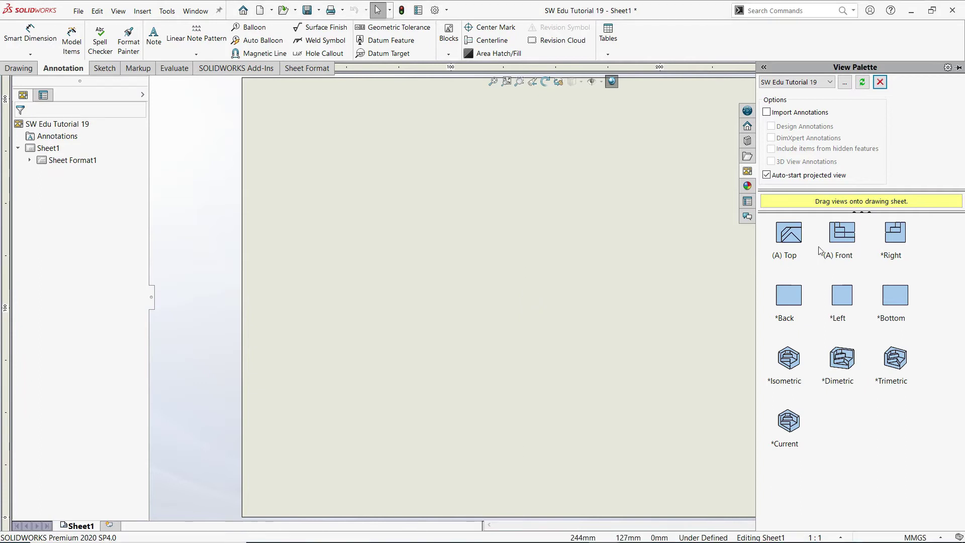
Step: Place the front view lower left, then top, right-side and isometric projected views
left_click_drag(842, 240, 409, 390)
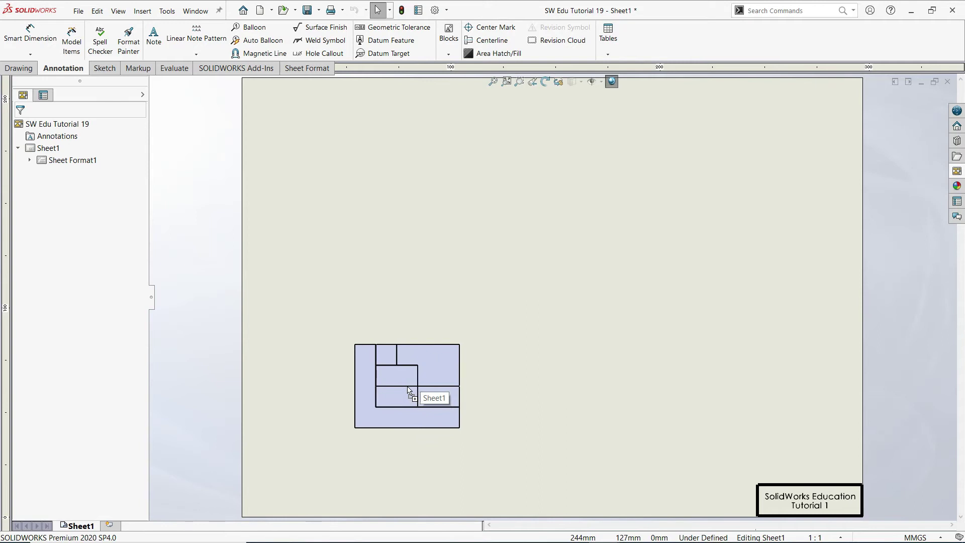
left_click(409, 390)
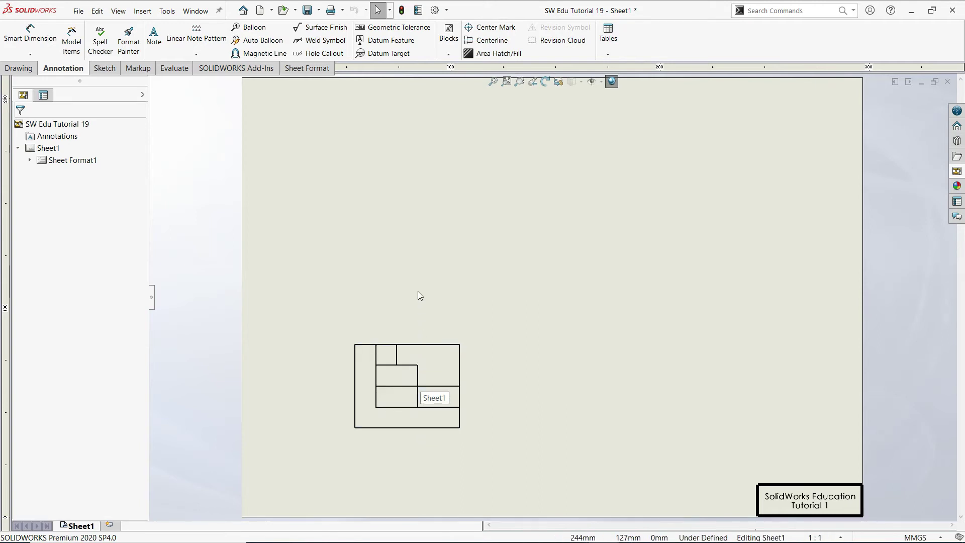
left_click(423, 195)
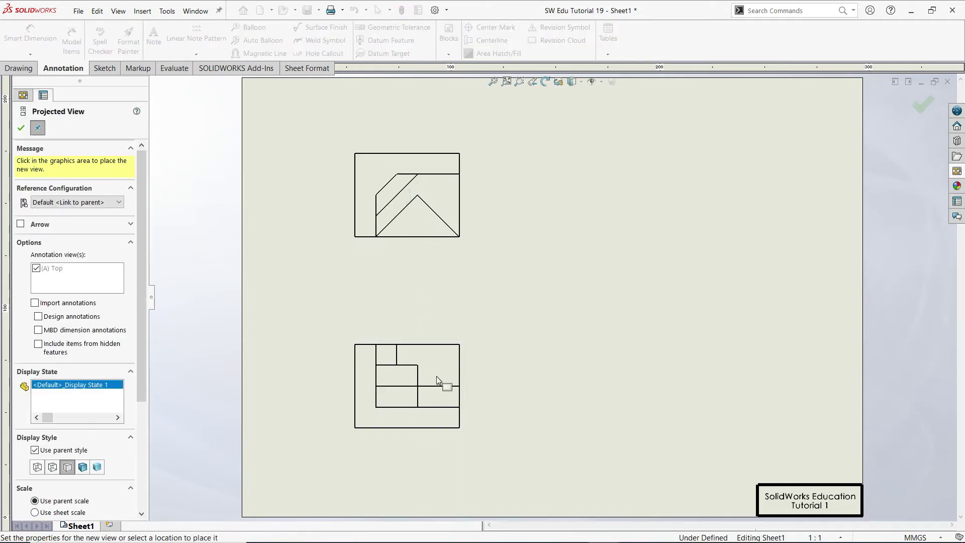
left_click(648, 390)
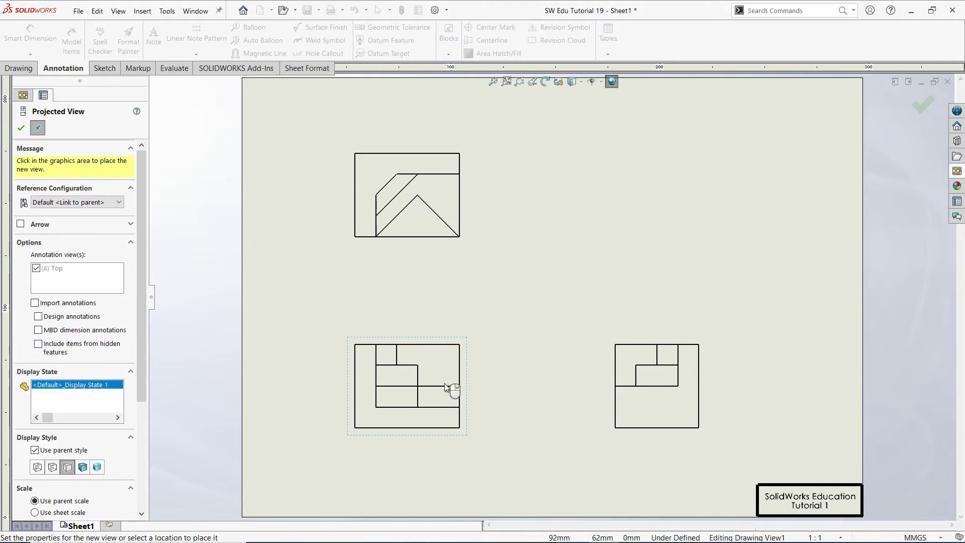
left_click(636, 259)
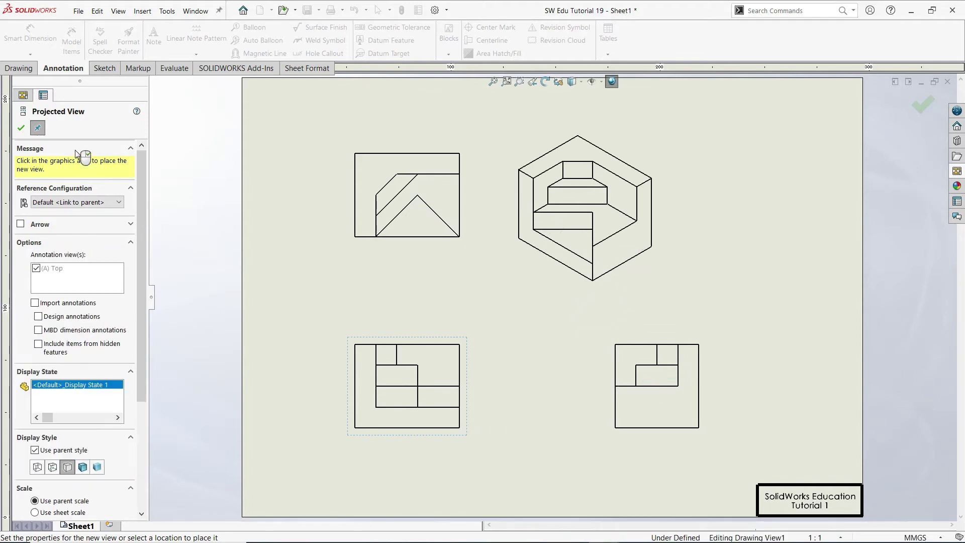
left_click(24, 130)
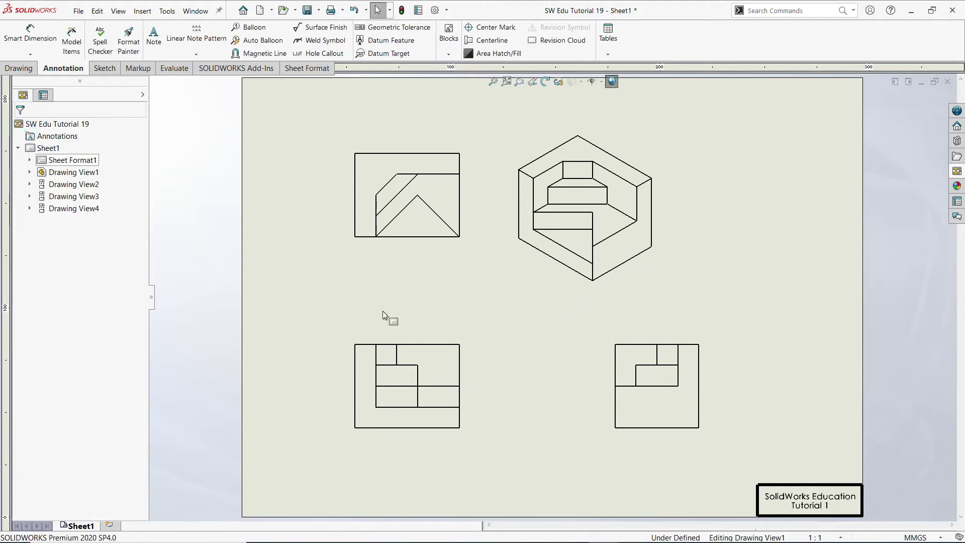
Step: Set the front view's display style to Hidden Lines Visible
left_click(449, 342)
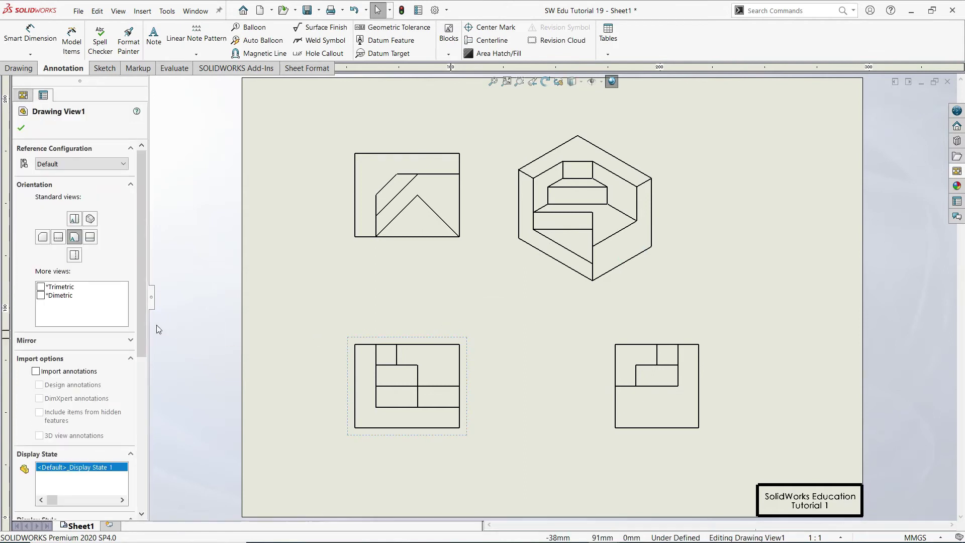
left_click_drag(141, 324, 148, 433)
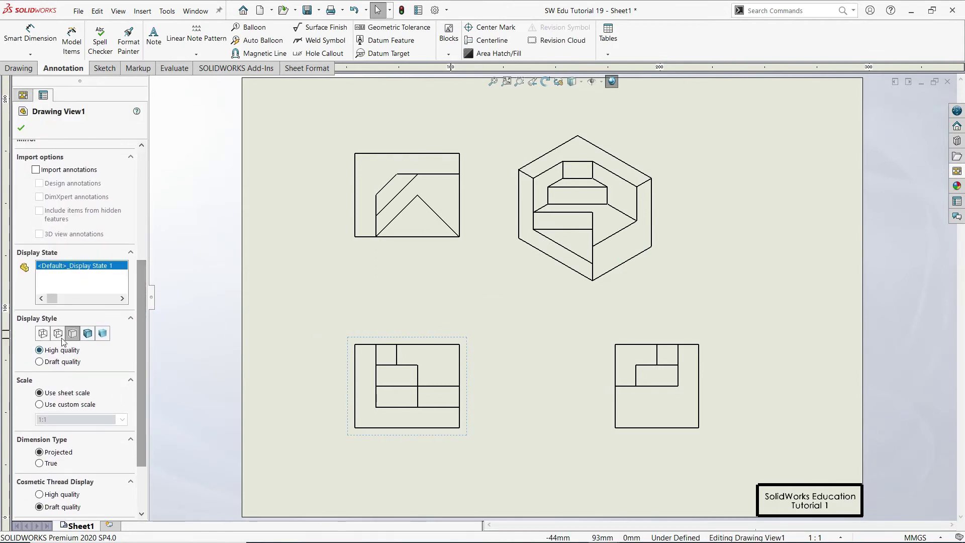
left_click(58, 334)
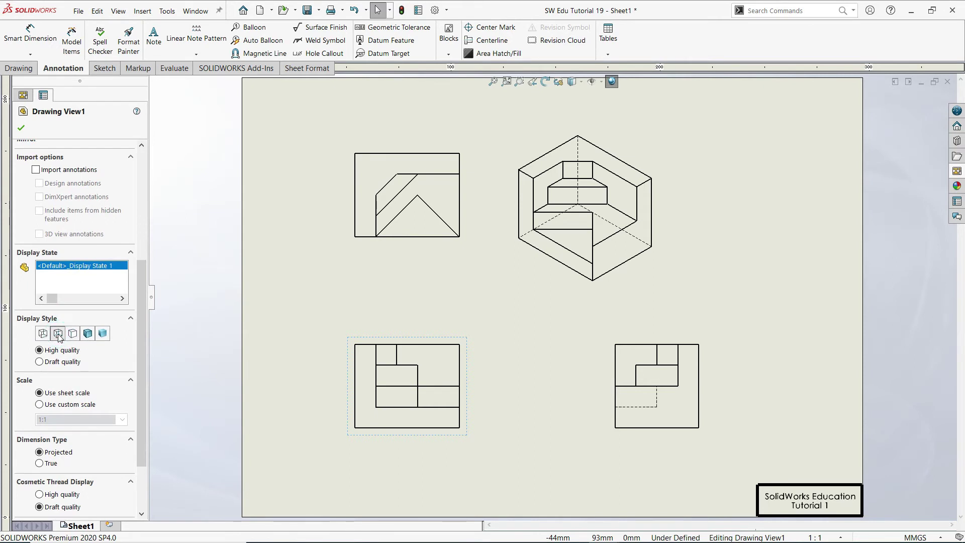
left_click(21, 128)
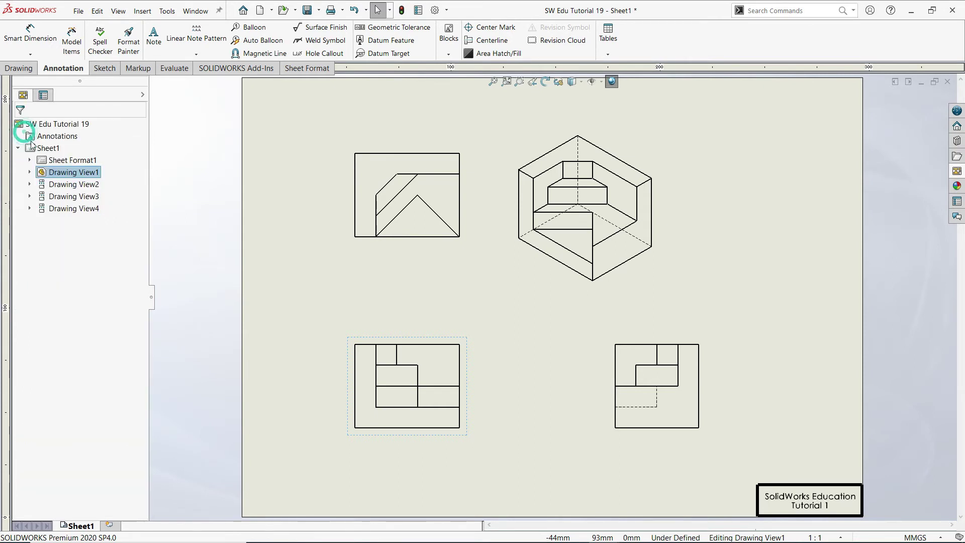
Step: Render the isometric view as Shaded With Edges
left_click(658, 283)
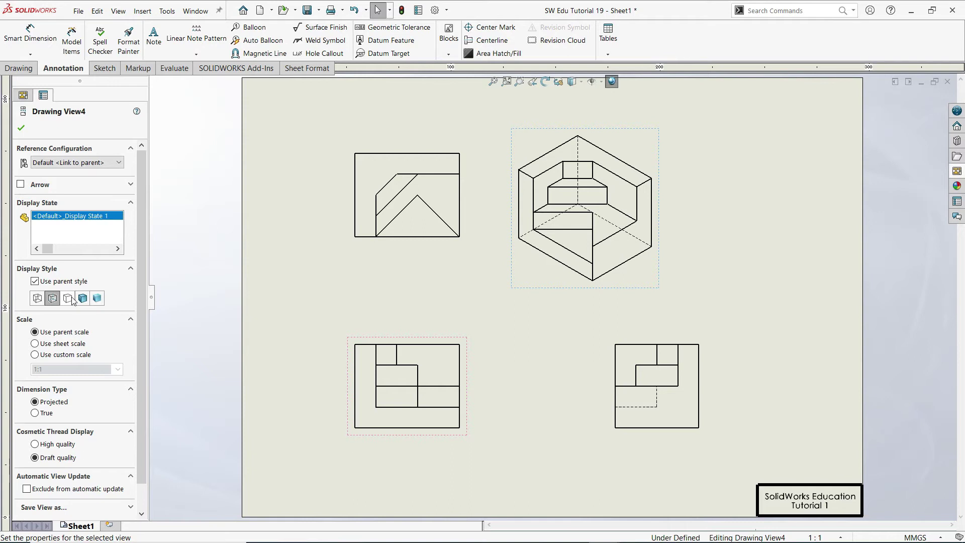
left_click(35, 282)
left_click(82, 299)
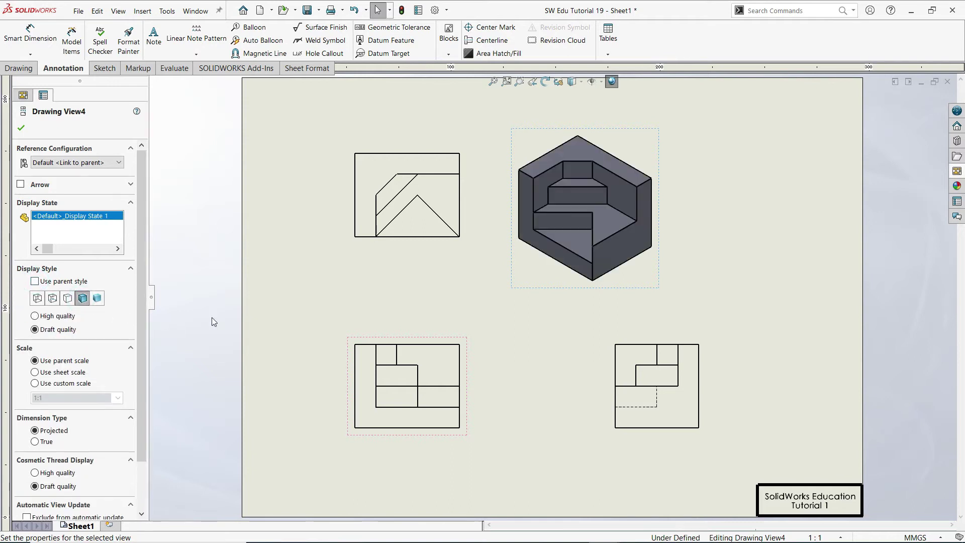
left_click(21, 129)
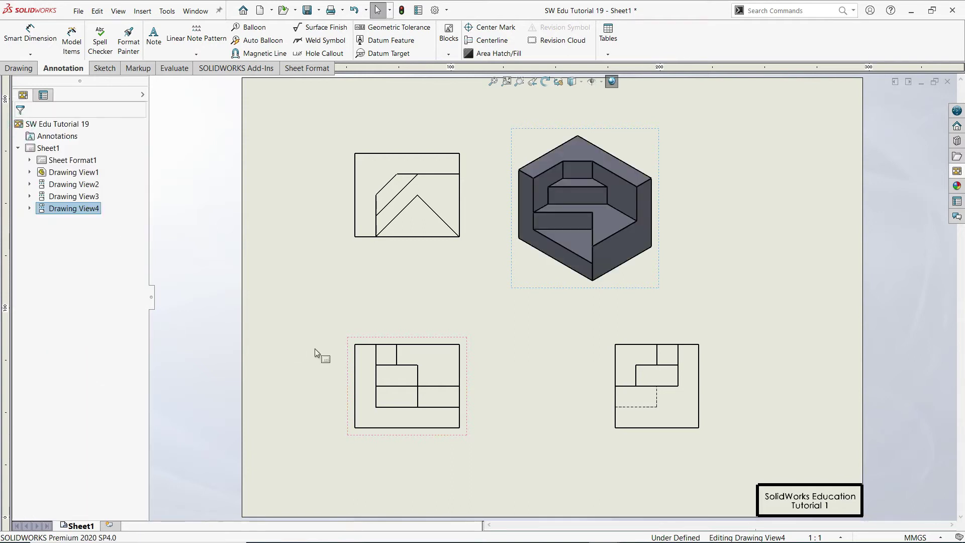
Step: Give the front view a custom 1.5:1 scale
left_click(352, 347)
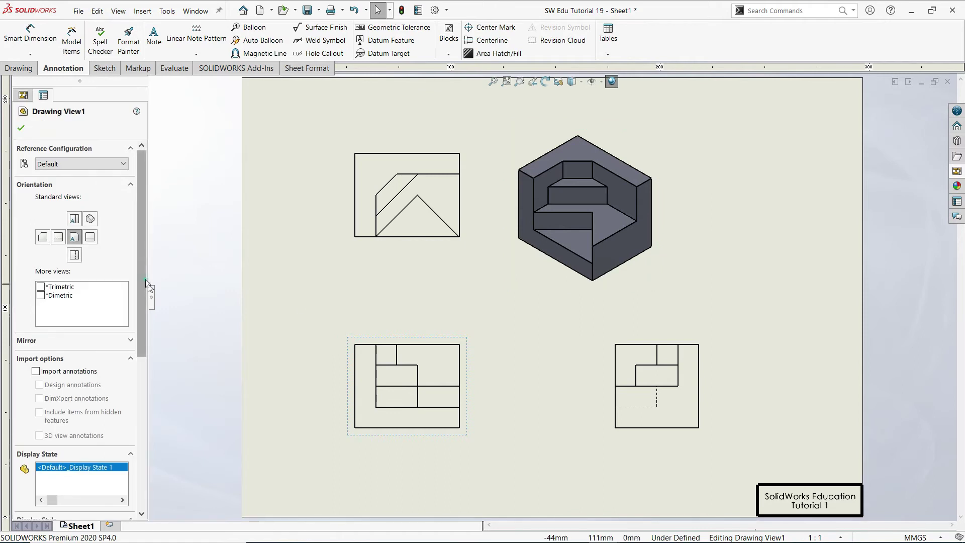
scroll(140, 399, "down", 5)
left_click(39, 381)
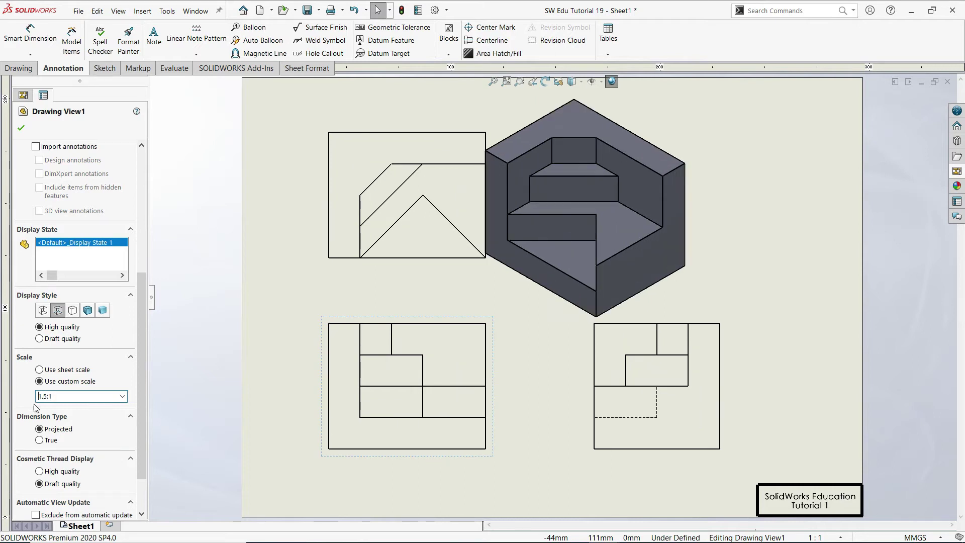
left_click(21, 128)
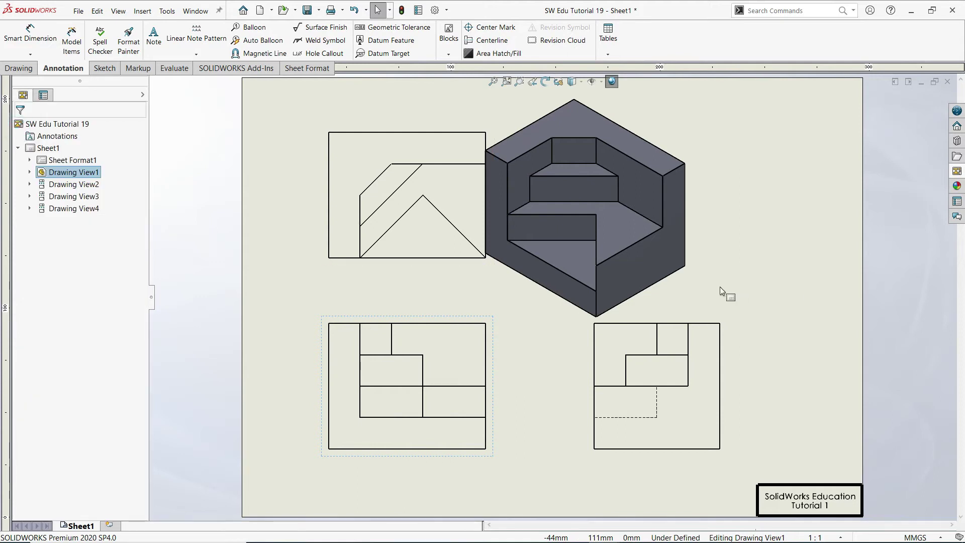
Step: Spread the isometric, front and side views apart on the sheet
mouse_move(766, 270)
left_mouse_down()
mouse_move(702, 270)
mouse_move(815, 276)
left_mouse_up()
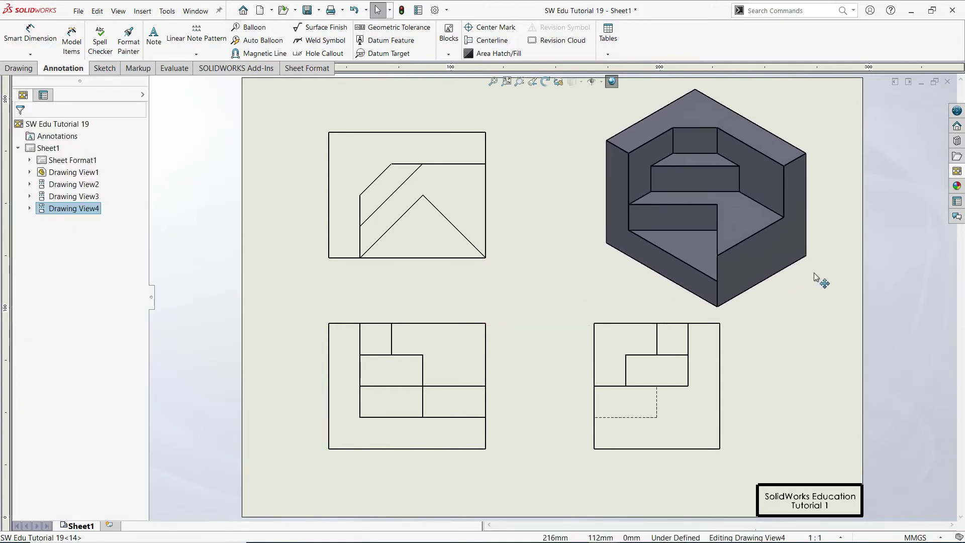
left_click_drag(492, 458, 472, 472)
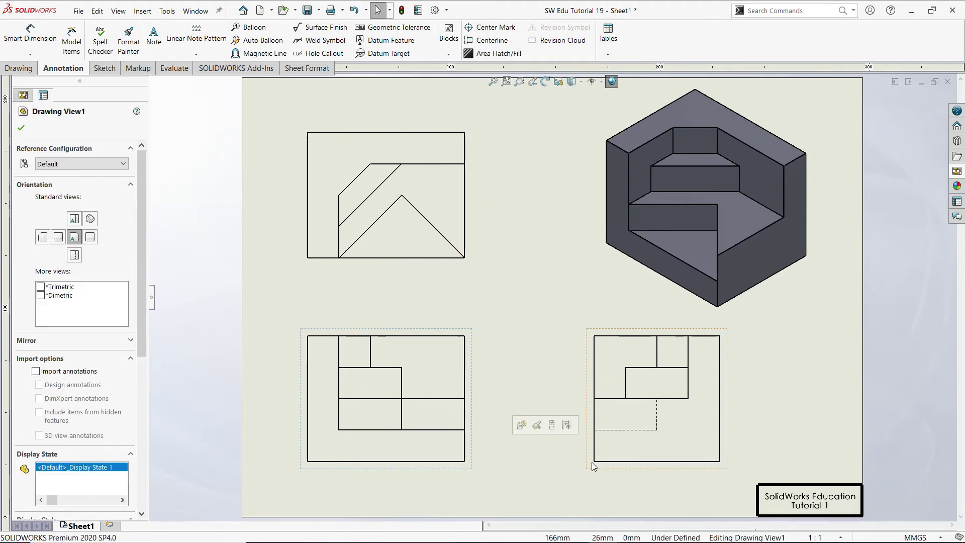
left_click_drag(589, 467, 554, 465)
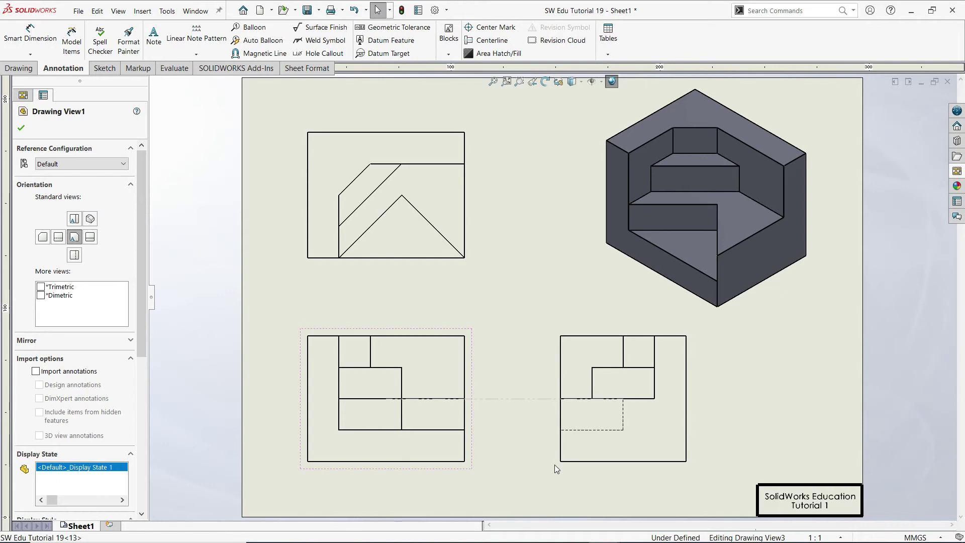
left_click(502, 313)
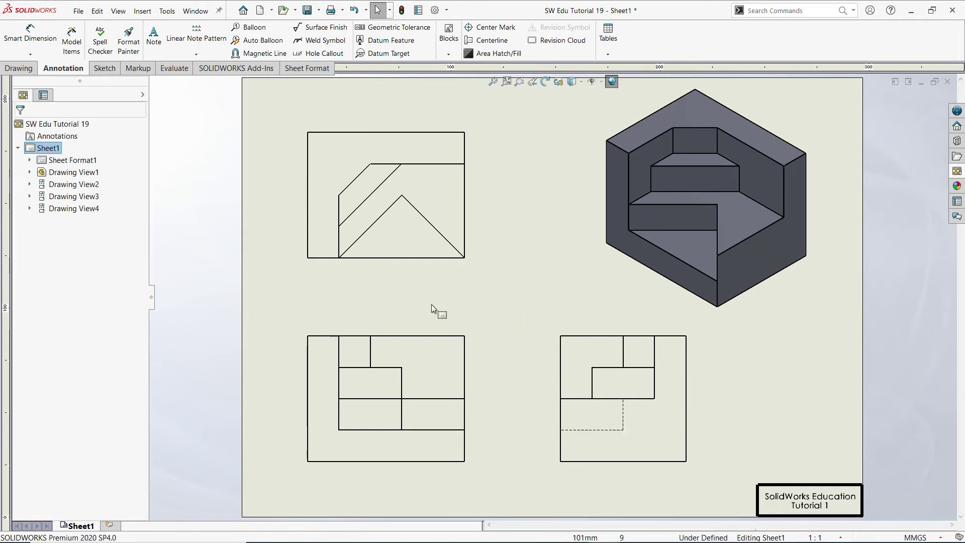
Step: Insert model items from the entire model into all drawing views
left_click(309, 334)
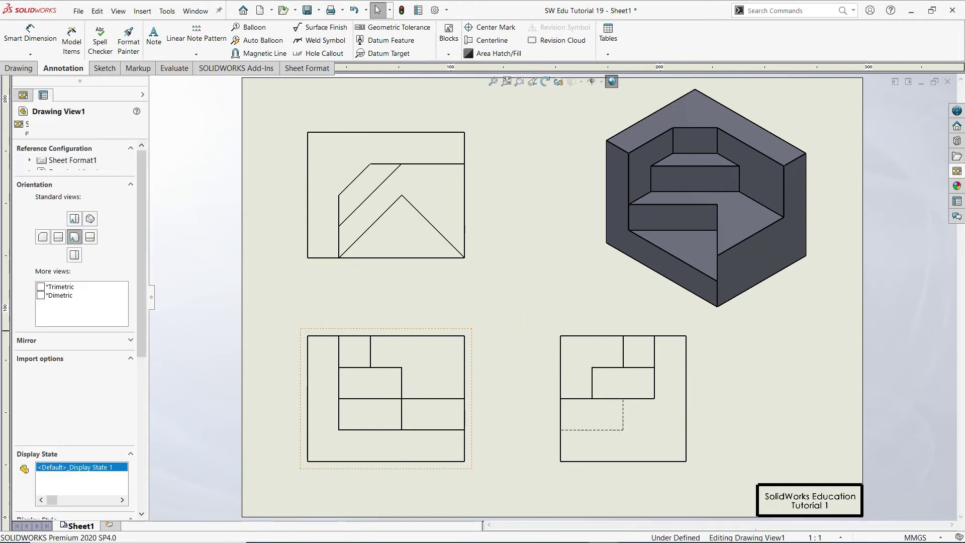
left_click(72, 43)
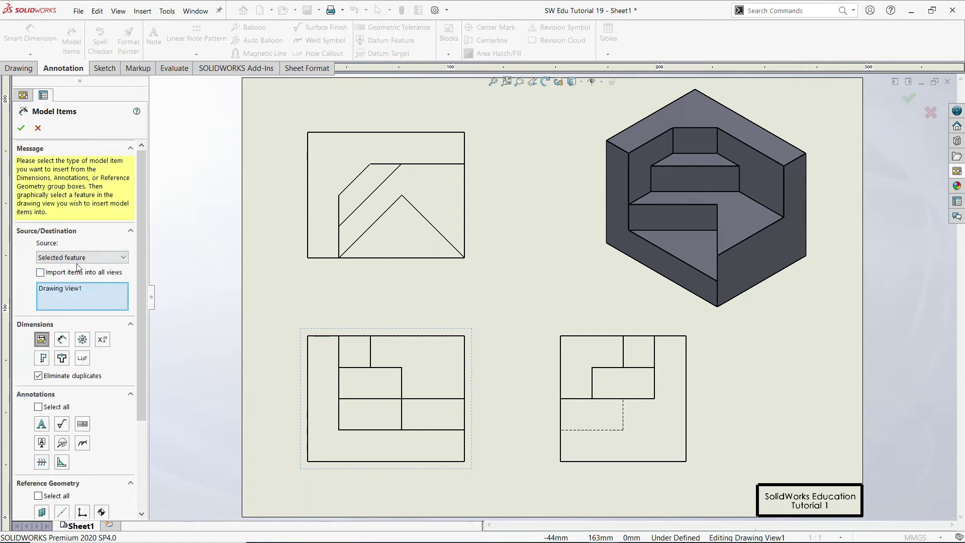
left_click(78, 258)
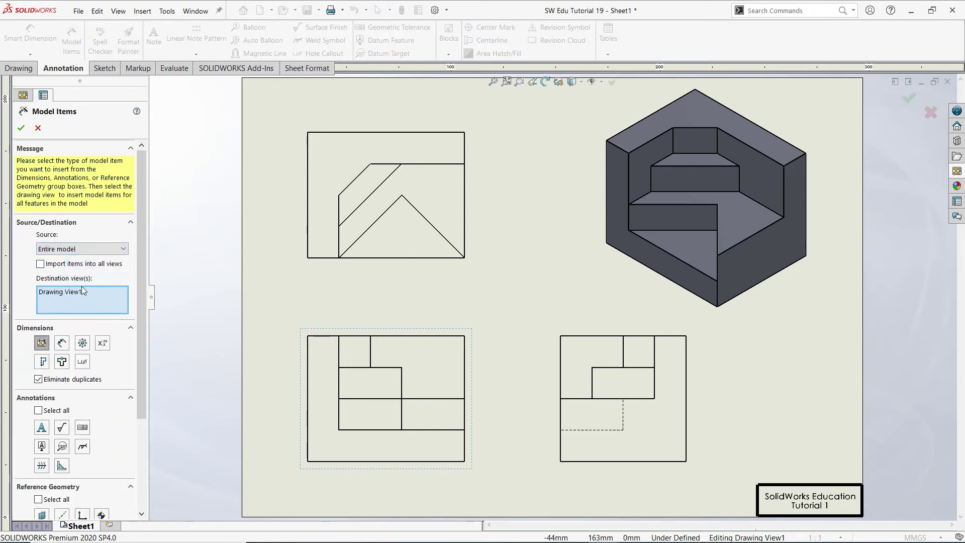
right_click(82, 290)
left_click(103, 296)
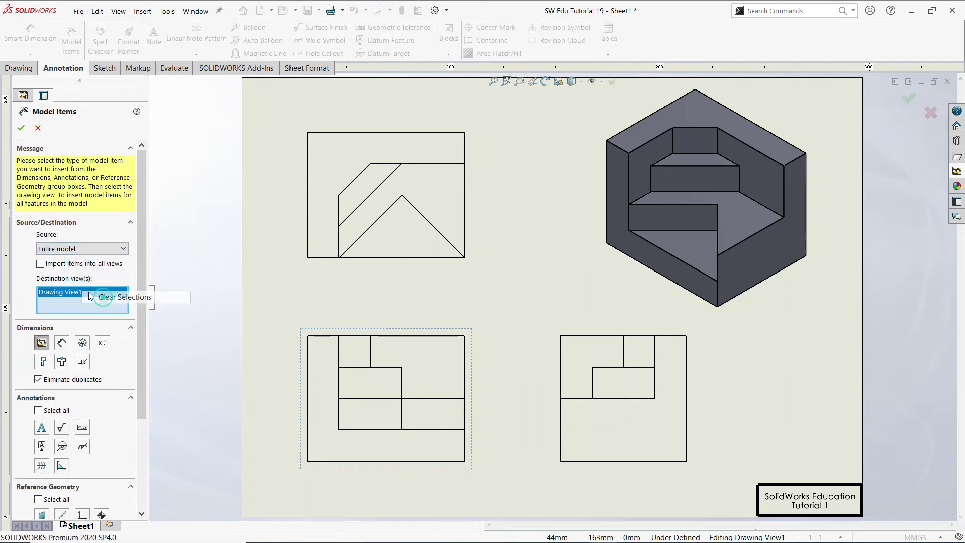
left_click(40, 265)
left_click(21, 130)
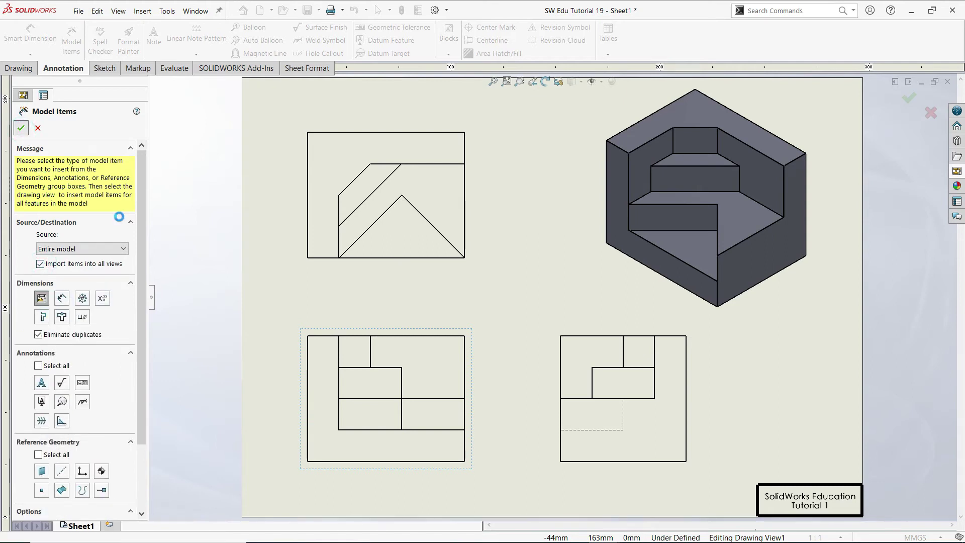
Step: Auto-arrange the dimensions in the two left views
left_click(521, 310)
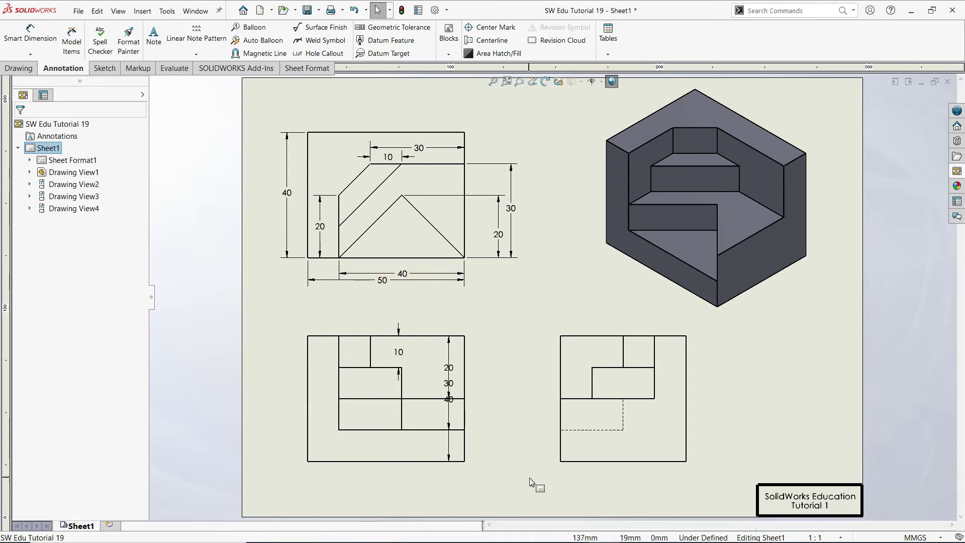
left_click_drag(540, 486, 218, 113)
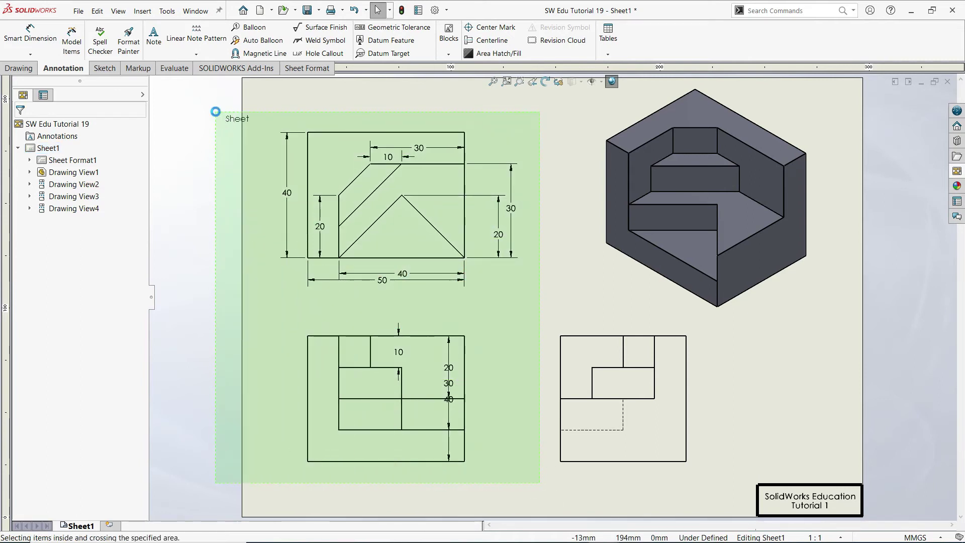
left_click(248, 181)
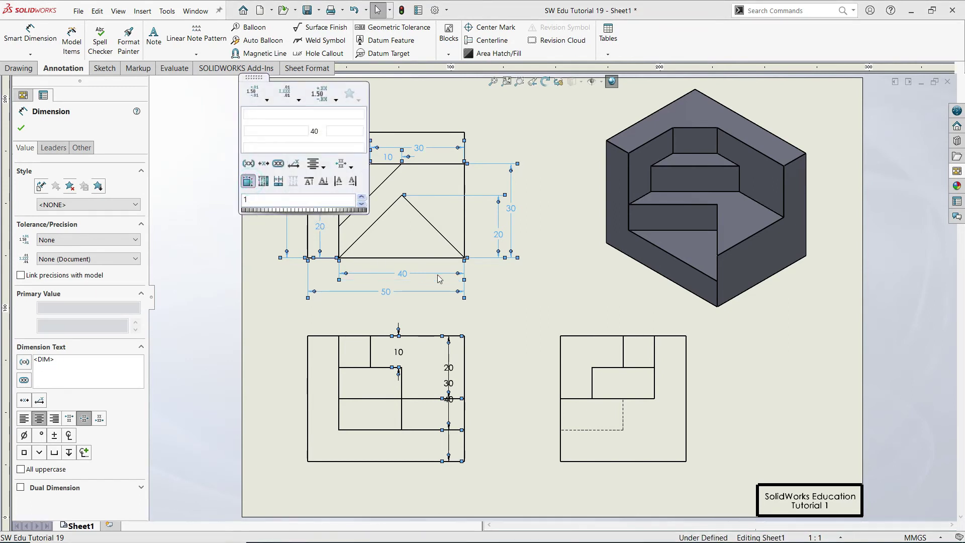
left_click(570, 281)
Step: Delete the duplicate 40 dimension and reposition the 10 and 30 dimensions
scroll(402, 372, "up", 1)
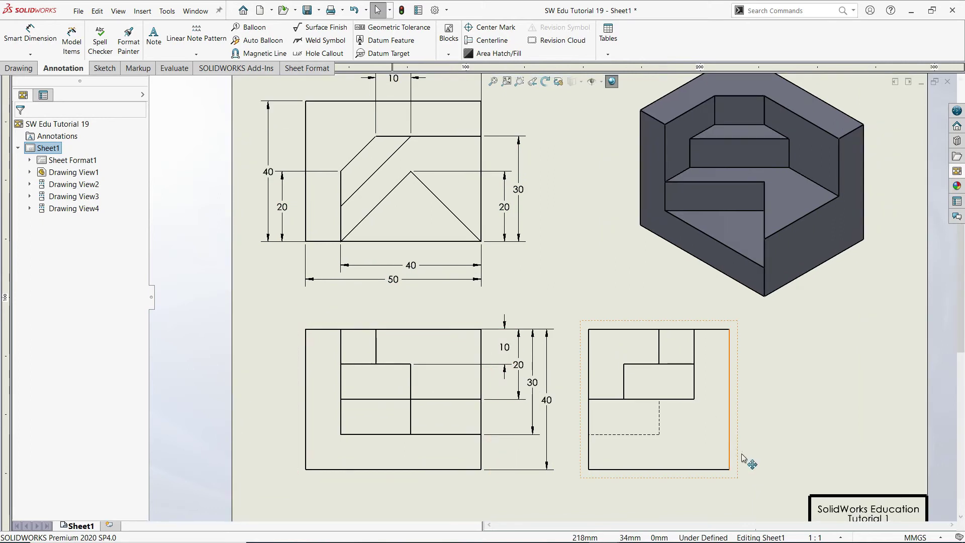
left_click_drag(745, 461, 760, 461)
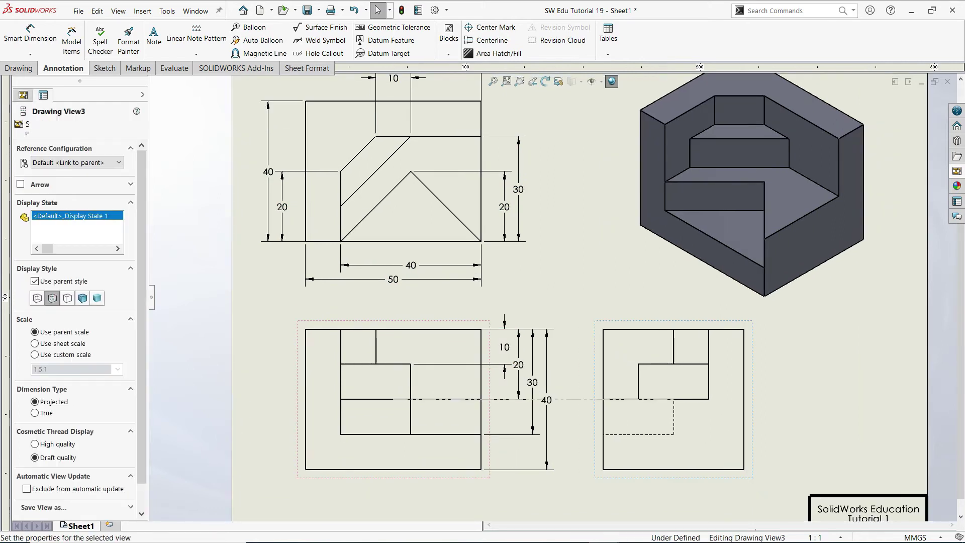
middle_click_drag(551, 290, 634, 286)
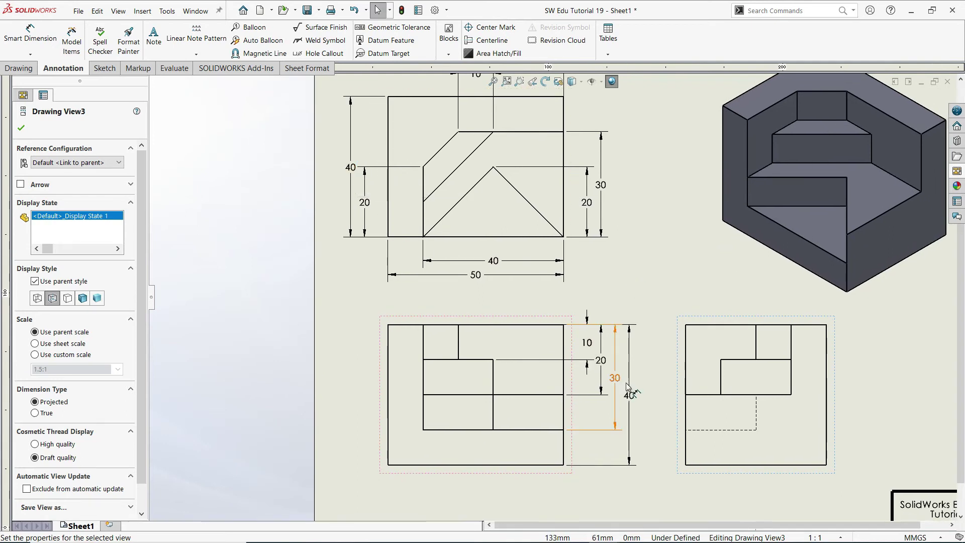
left_click(630, 367)
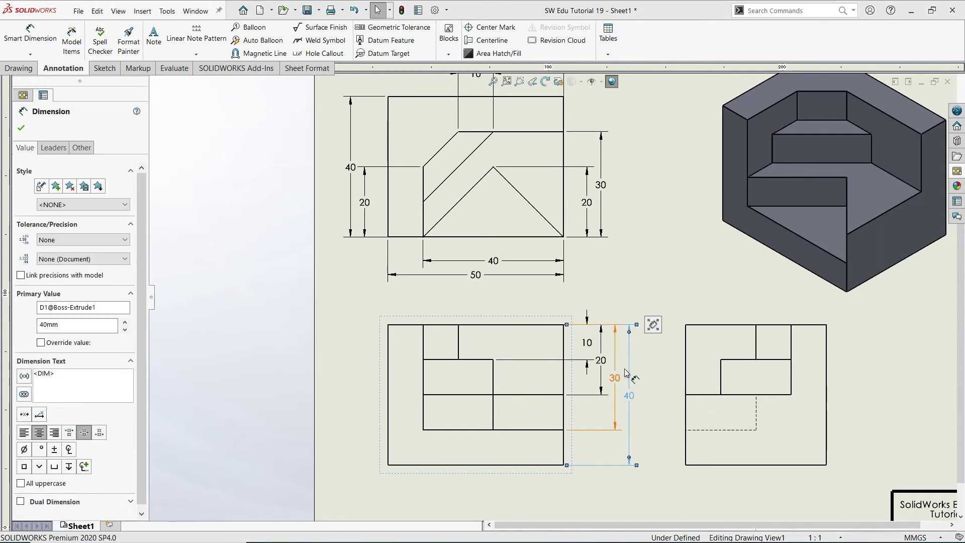
key("Delete")
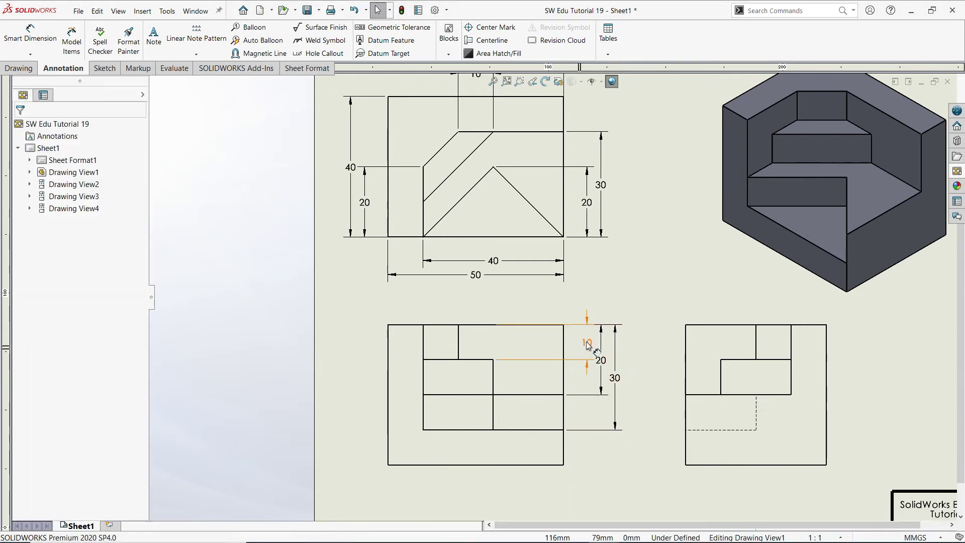
mouse_move(587, 342)
left_mouse_down()
mouse_move(592, 318)
mouse_move(578, 305)
left_mouse_up()
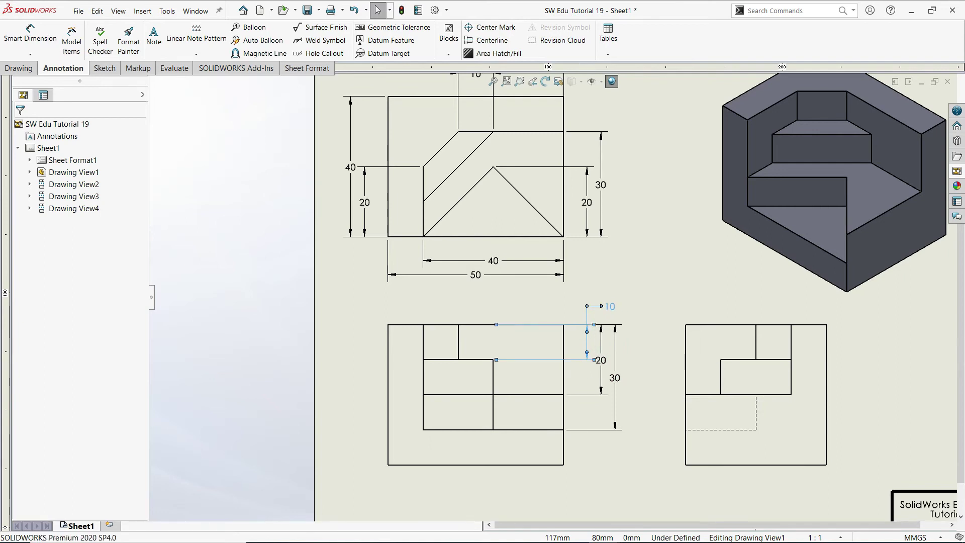
left_click_drag(614, 381, 625, 380)
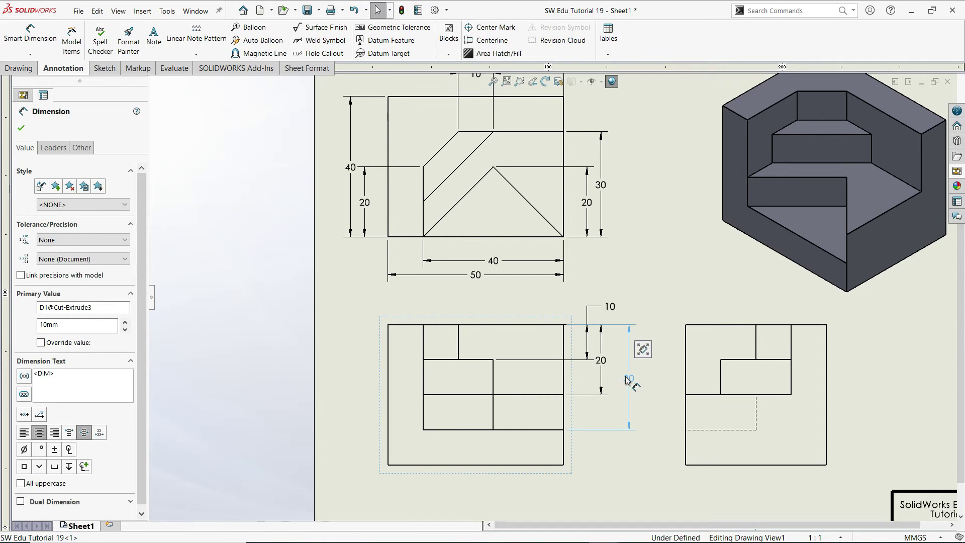
left_click(609, 365)
left_click_drag(611, 366, 606, 366)
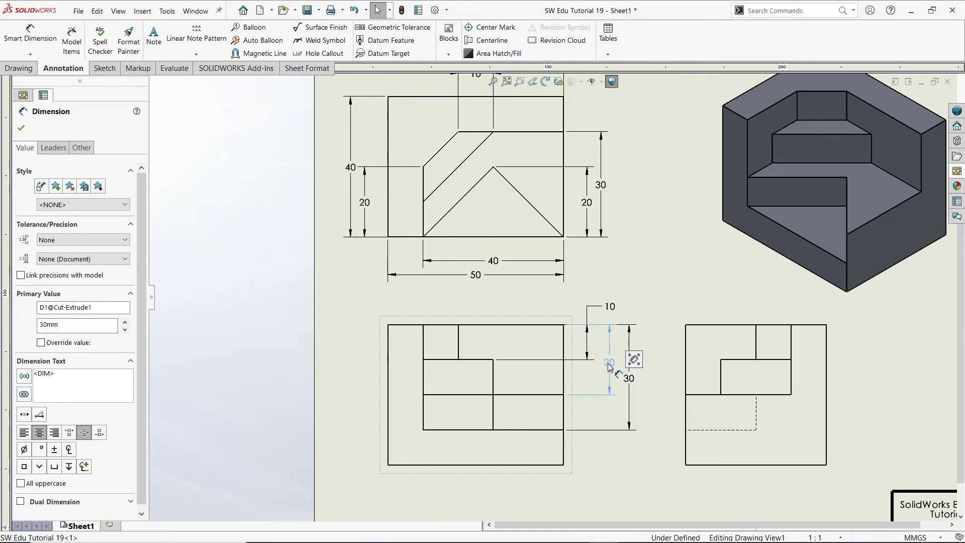
left_click(465, 304)
left_click(30, 31)
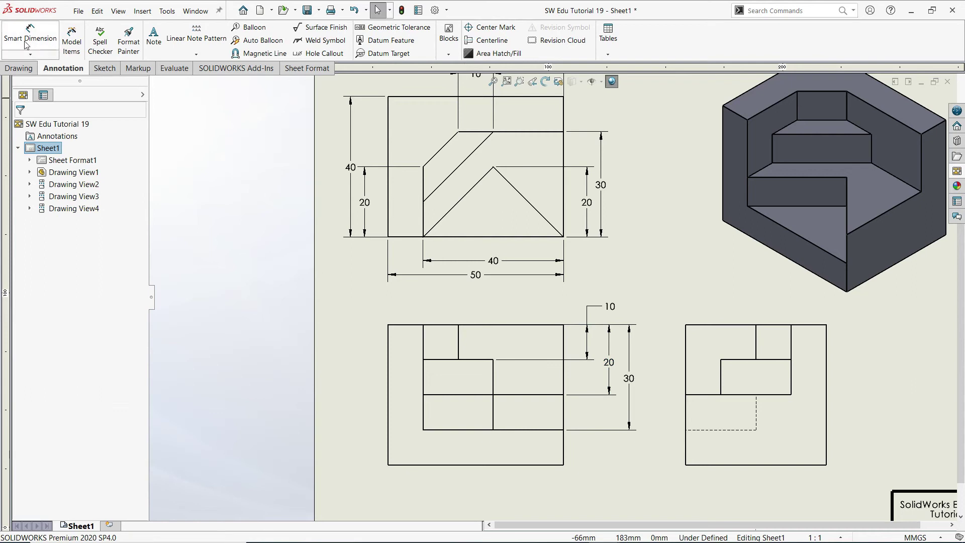
left_click(391, 348)
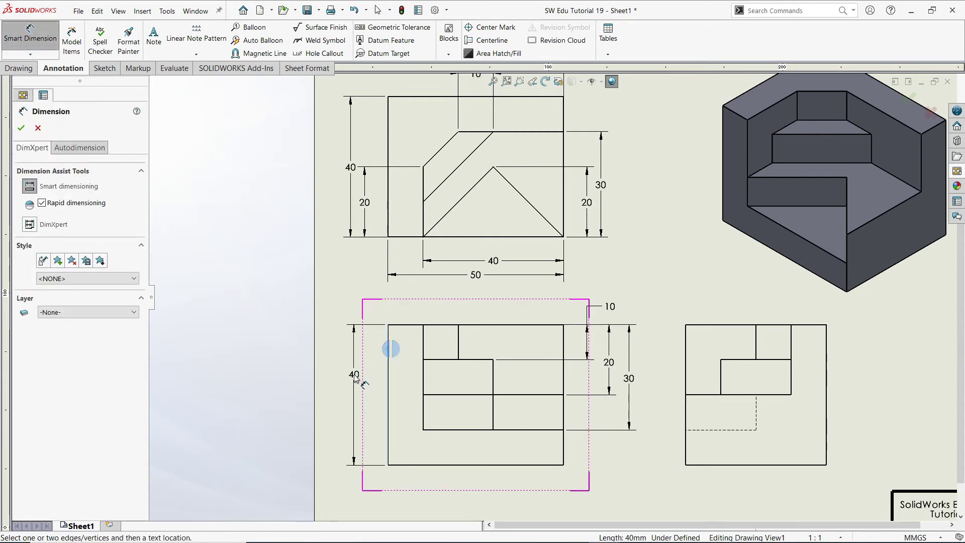
left_click(352, 394)
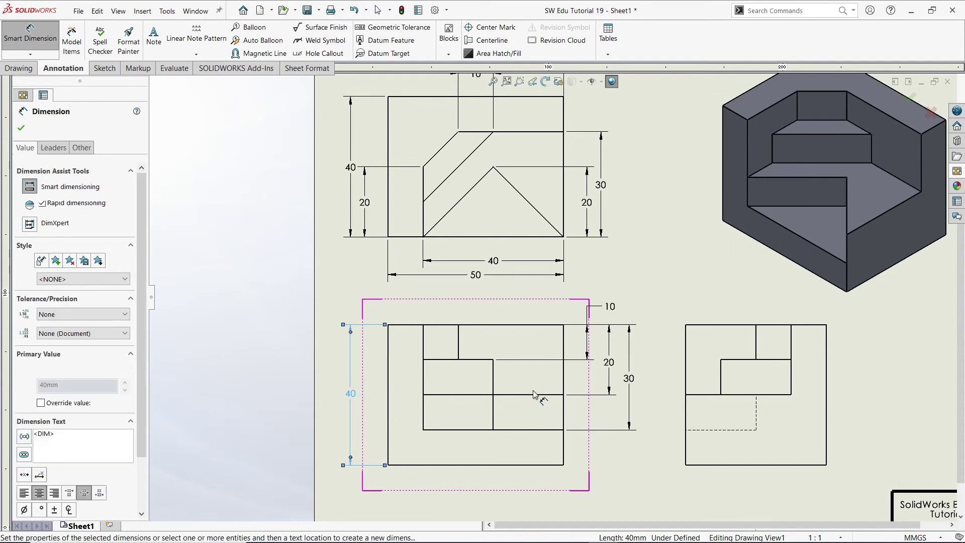
key("Delete")
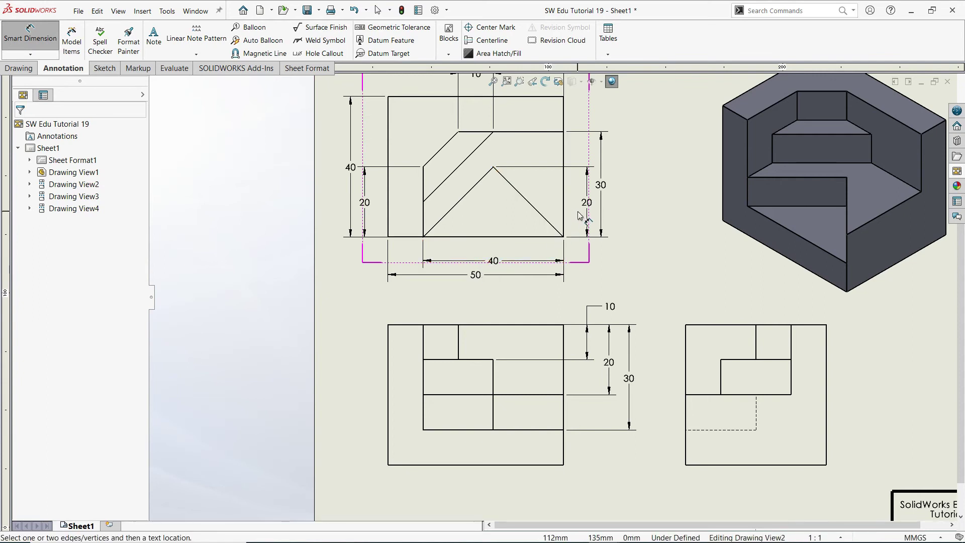
key("f")
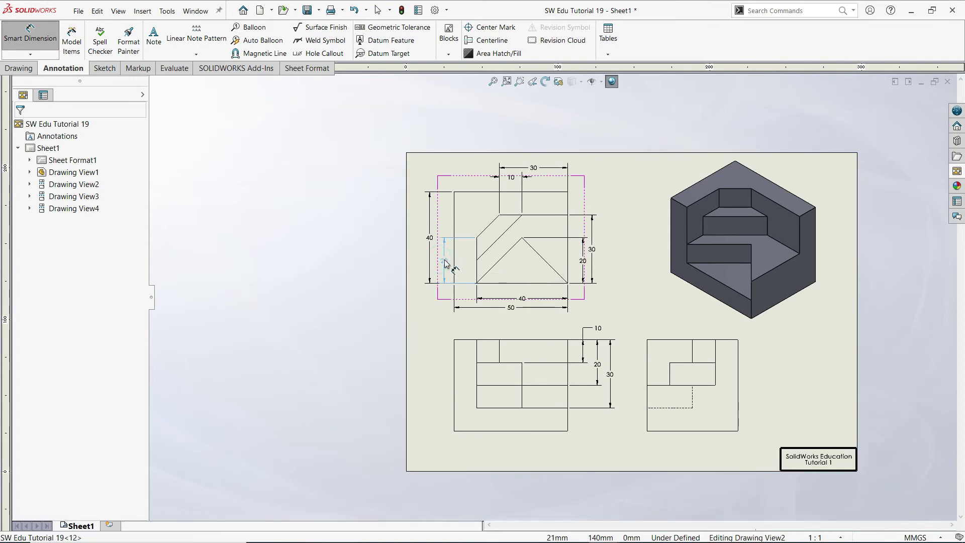
left_click(431, 240)
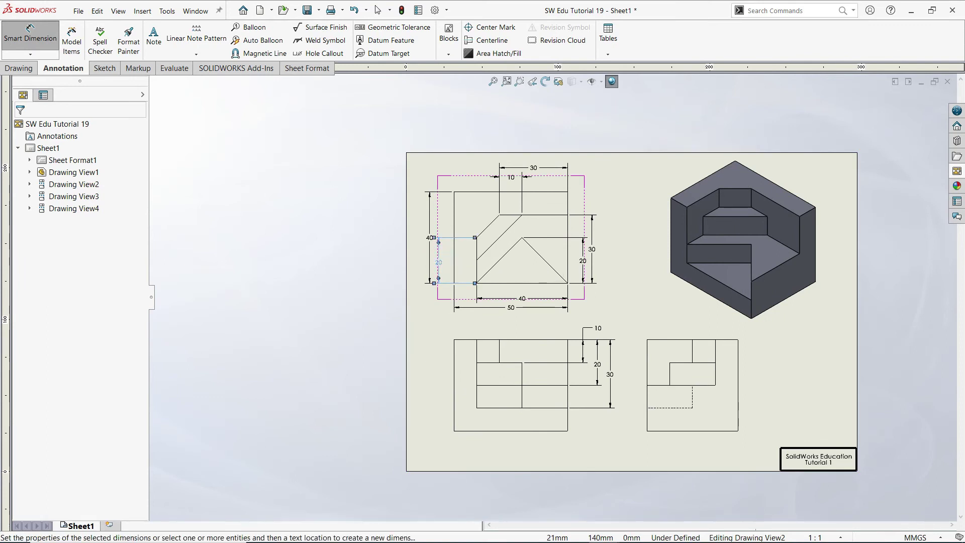
left_click(426, 241)
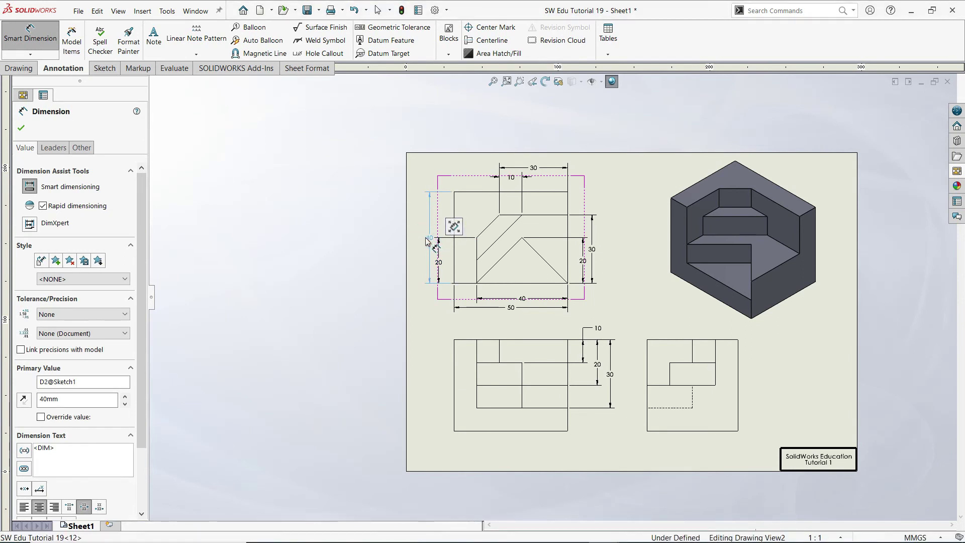
scroll(512, 274, "down", 4)
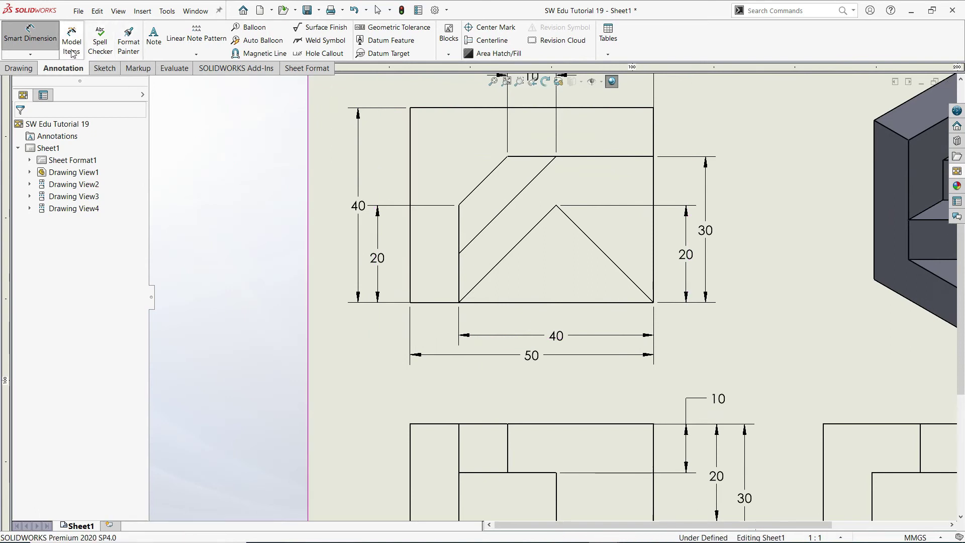
Step: Dimension the 45° angle between the pocket's diagonal edge and the bottom edge
left_click(499, 270)
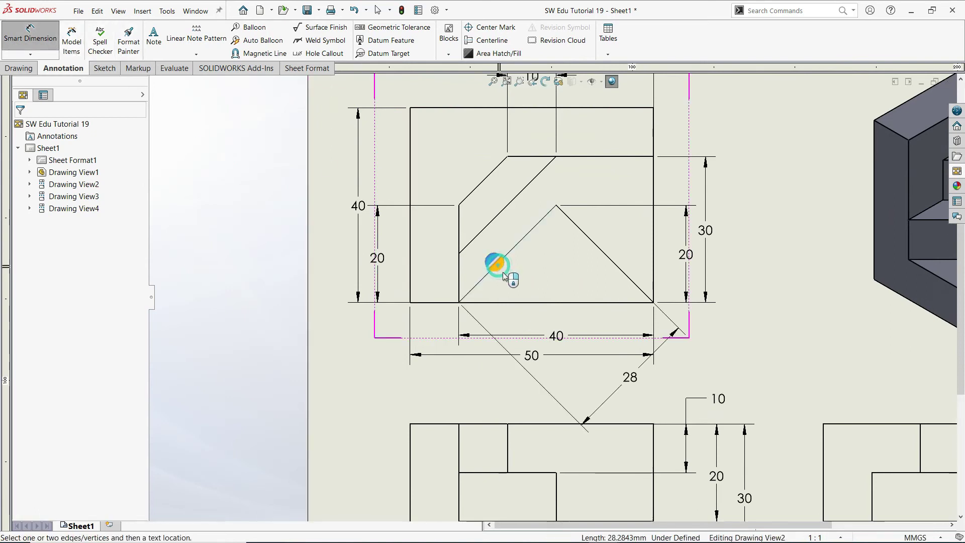
left_click(517, 303)
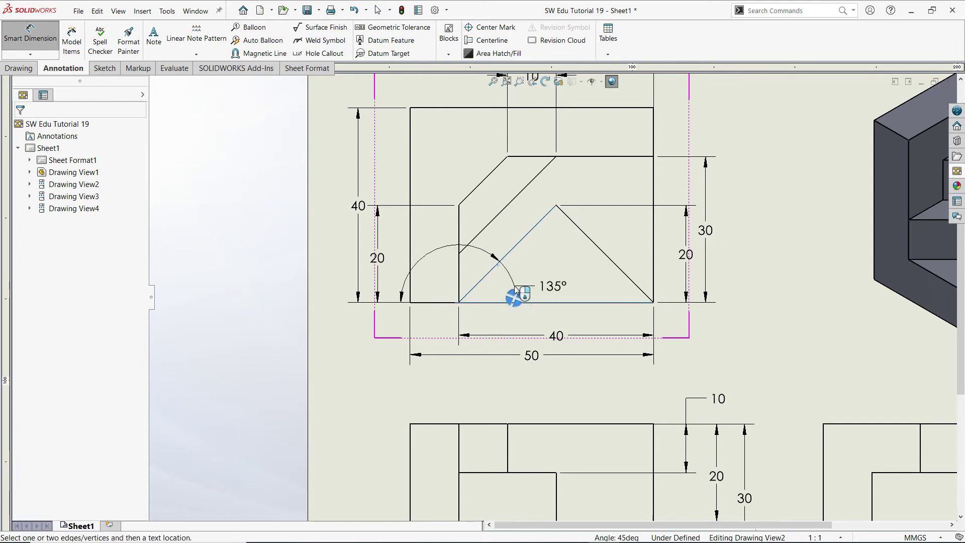
left_click(486, 299)
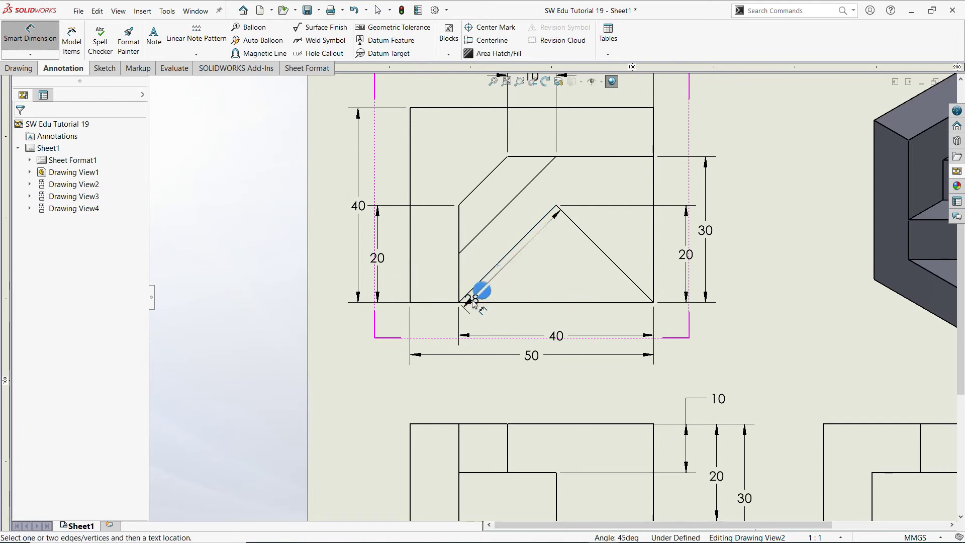
scroll(485, 300, "down", 2)
scroll(482, 304, "down", 2)
left_click(478, 307)
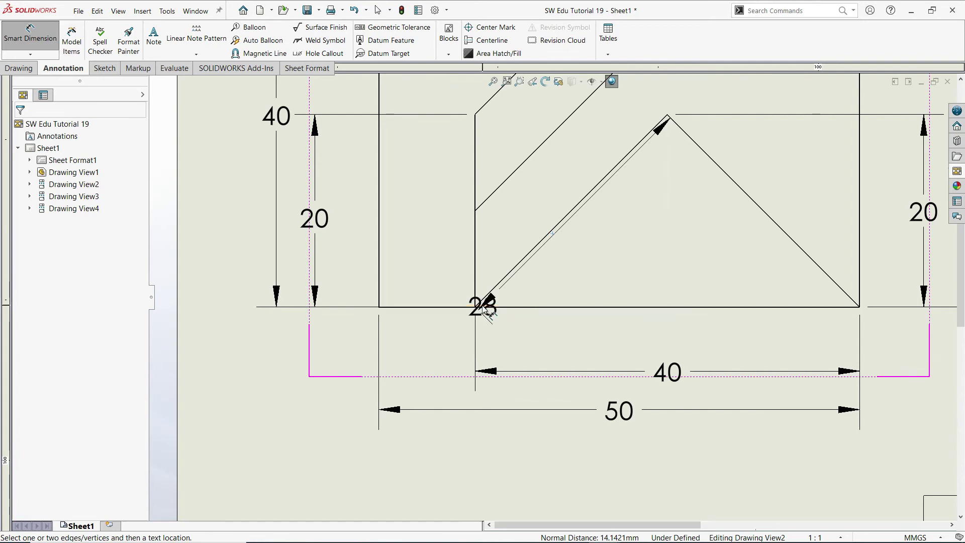
left_click(558, 306)
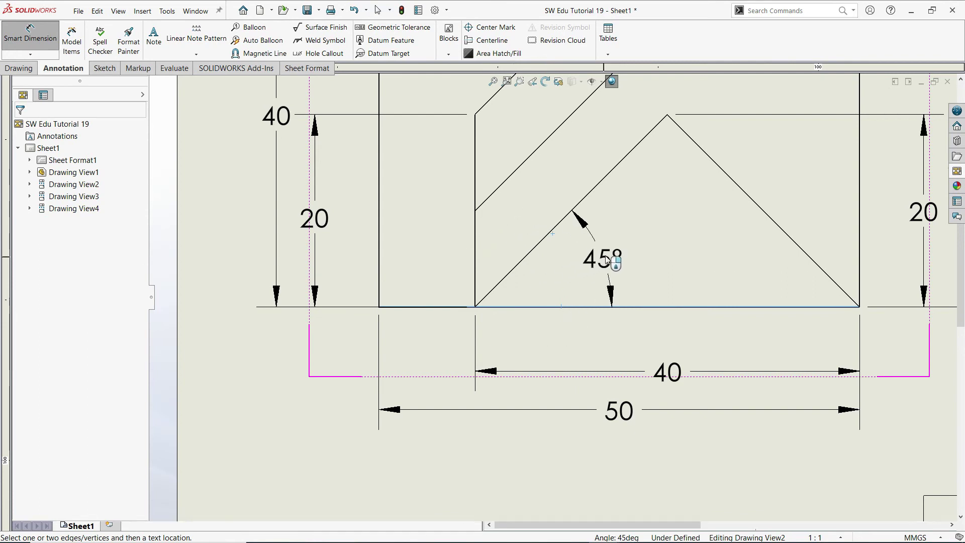
left_click(626, 246)
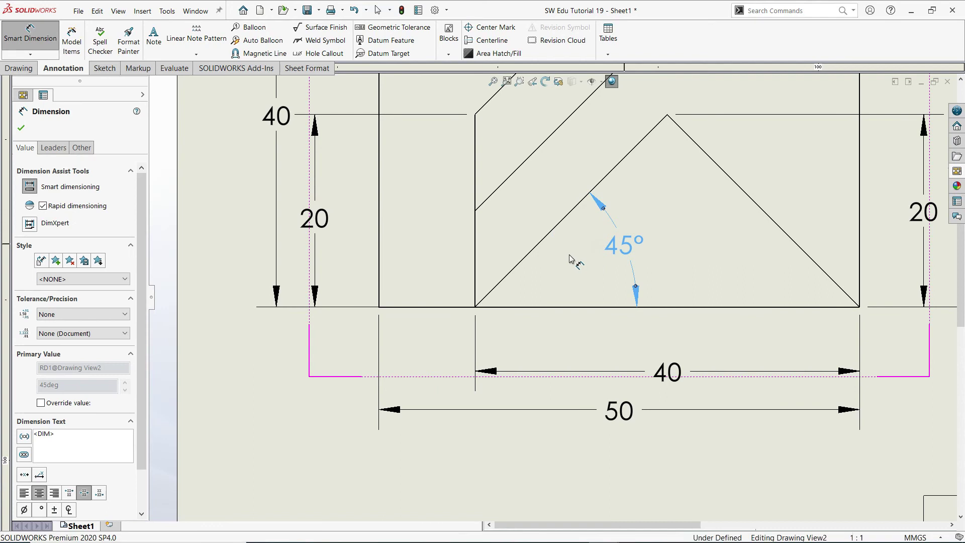
scroll(587, 254, "down", 2)
scroll(587, 254, "up", 2)
scroll(588, 256, "up", 2)
key("Escape")
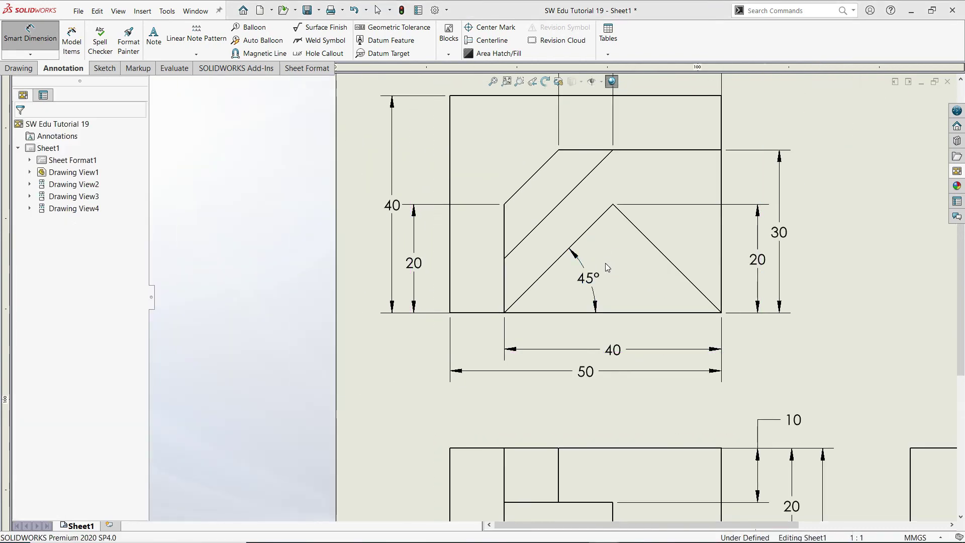
scroll(605, 263, "up", 3)
scroll(629, 282, "up", 1)
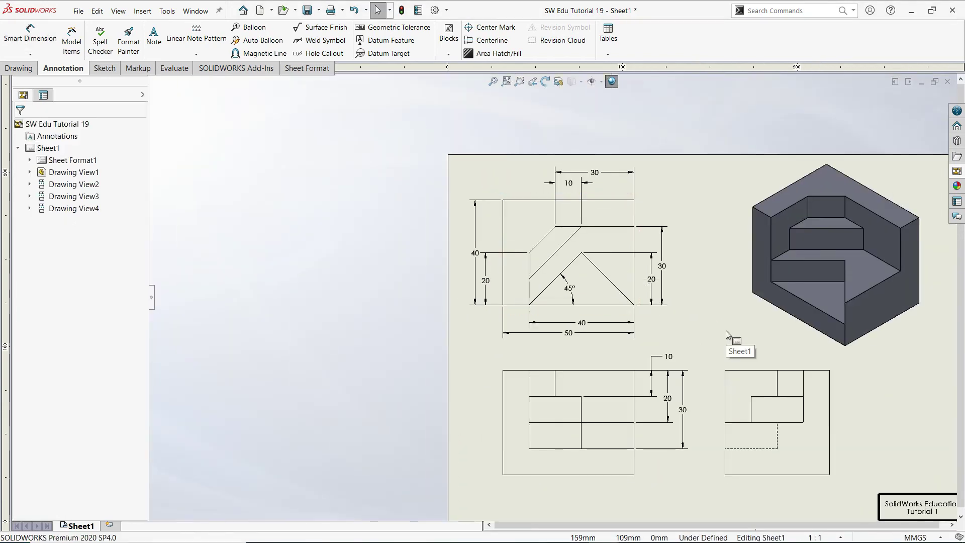
key("f")
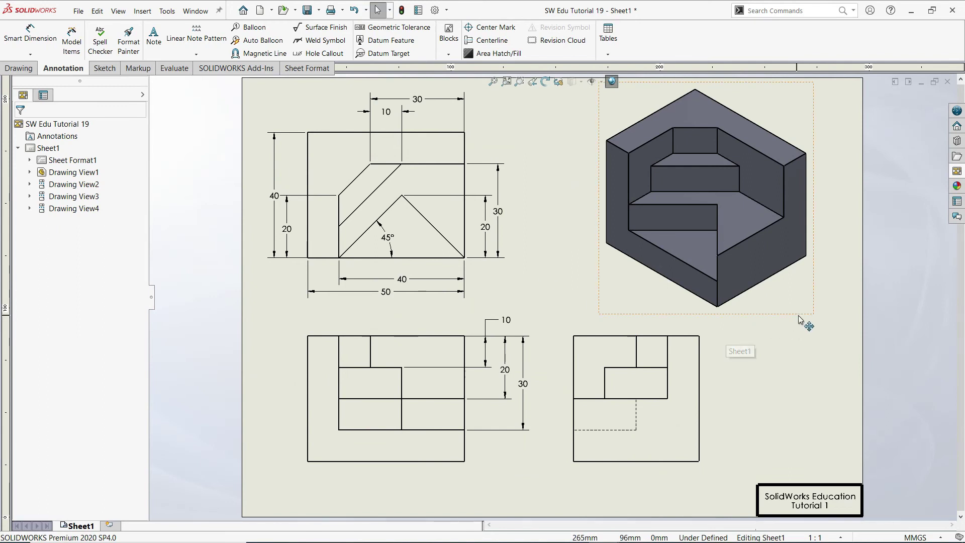
left_click_drag(809, 315, 823, 333)
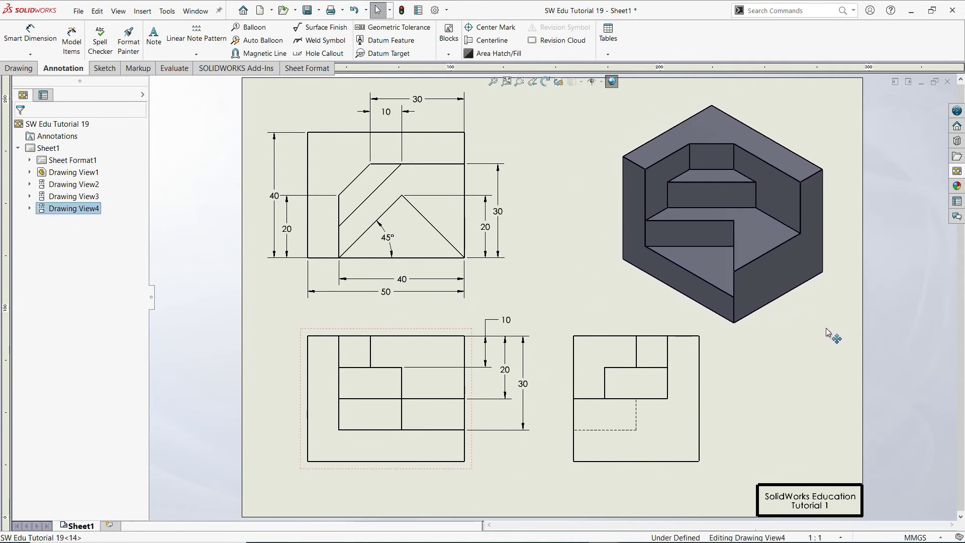
left_click_drag(822, 333, 828, 327)
left_click(603, 280)
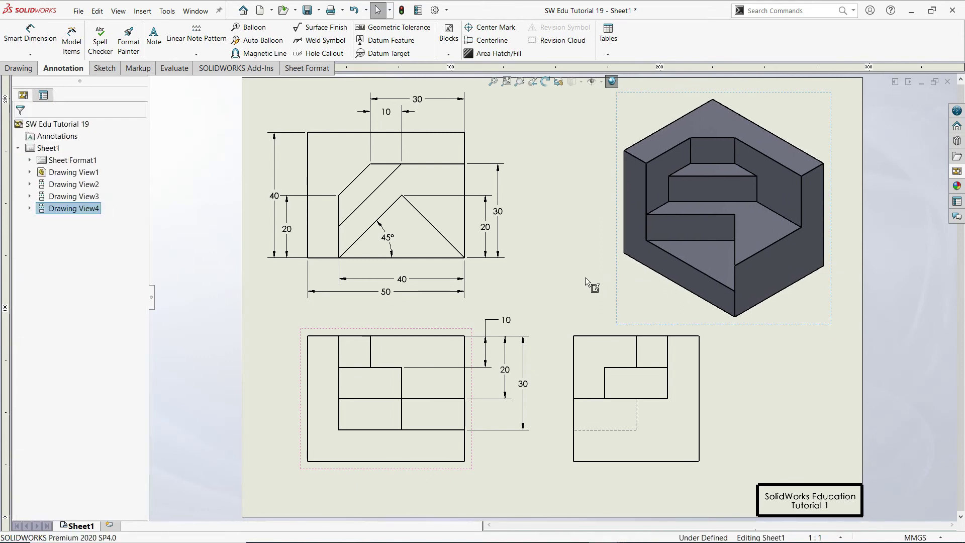
left_click(507, 82)
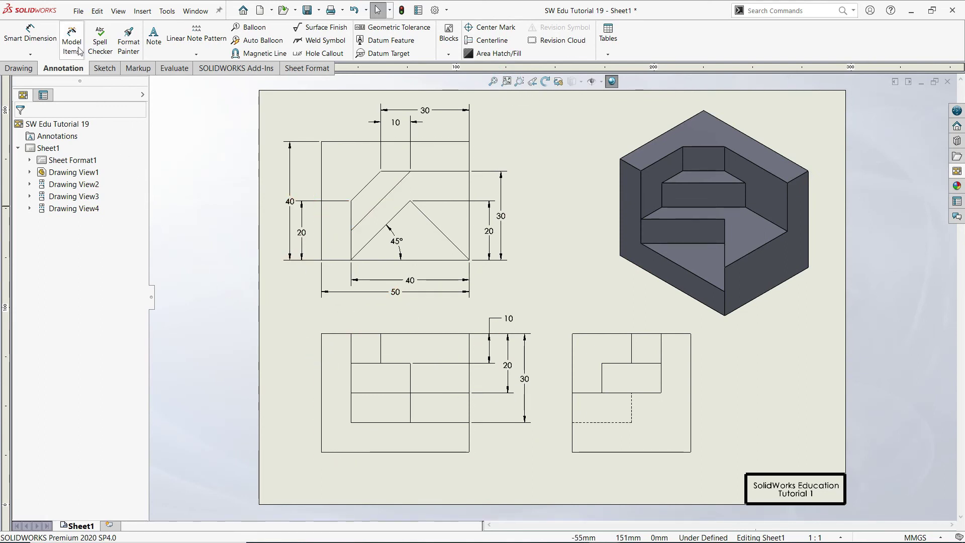
Step: Add a 40 height dimension along the lower-left view's left edge
left_click(30, 33)
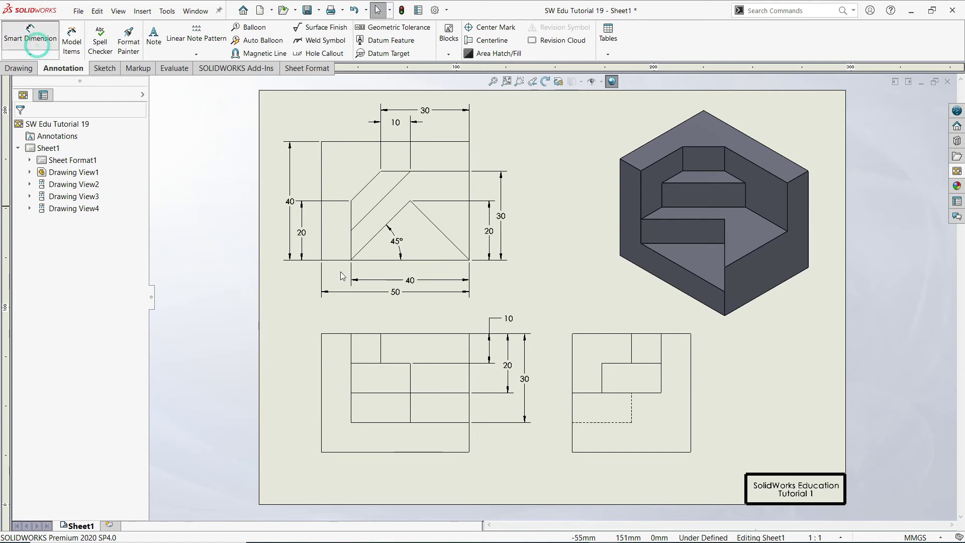
left_click(322, 367)
left_click(296, 390)
key("Escape")
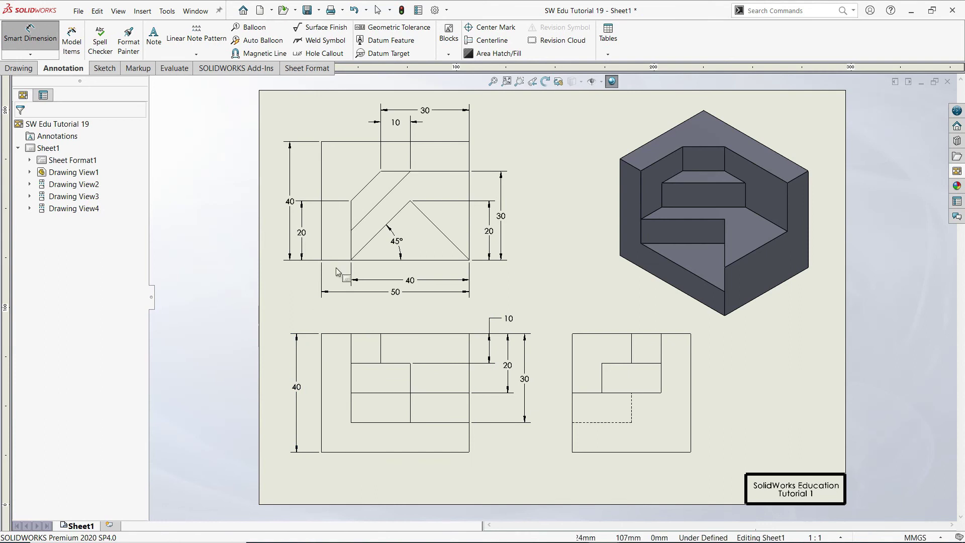
key("Escape")
left_click(289, 206)
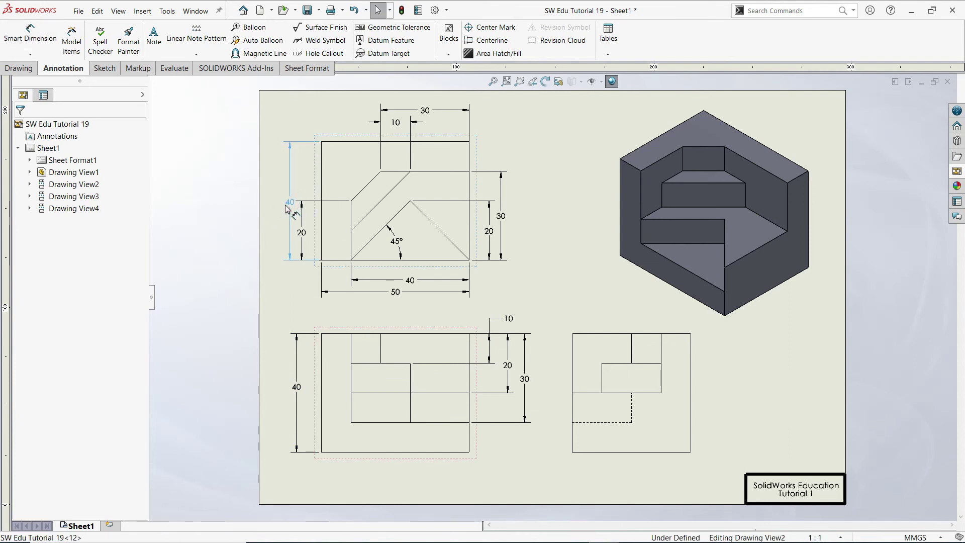
left_click(284, 206)
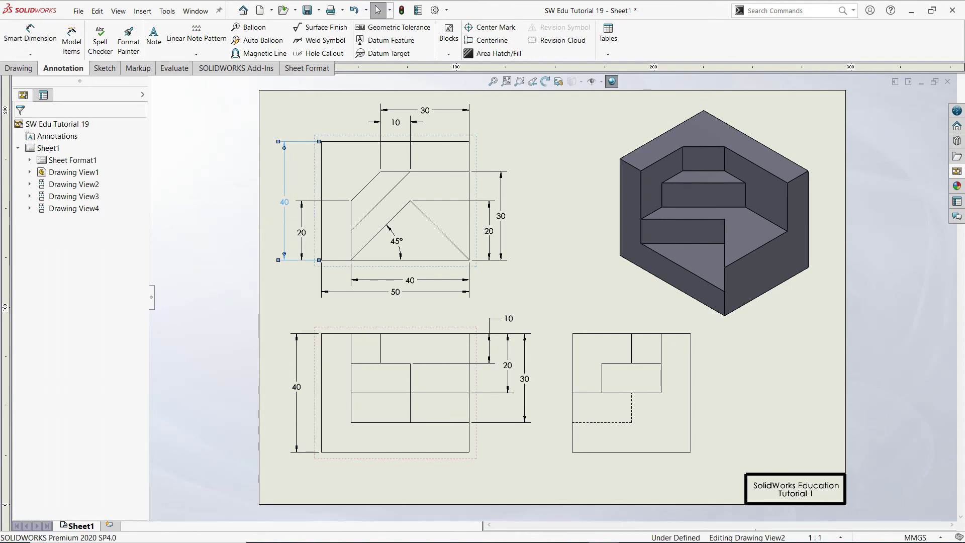
left_click(279, 292)
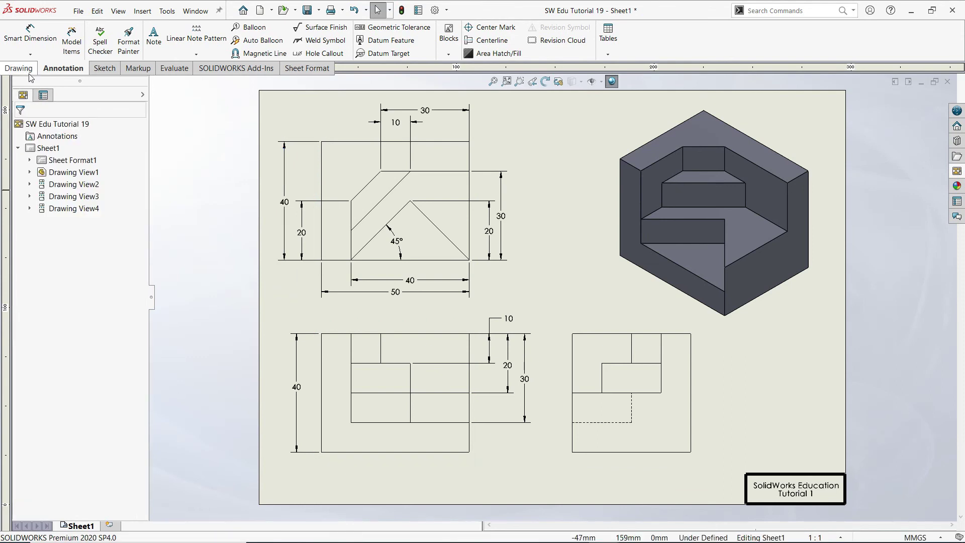
Step: Save the drawing as SW Edu Tutorial 19 and enter Edit Sheet Format on the title block
left_click(77, 11)
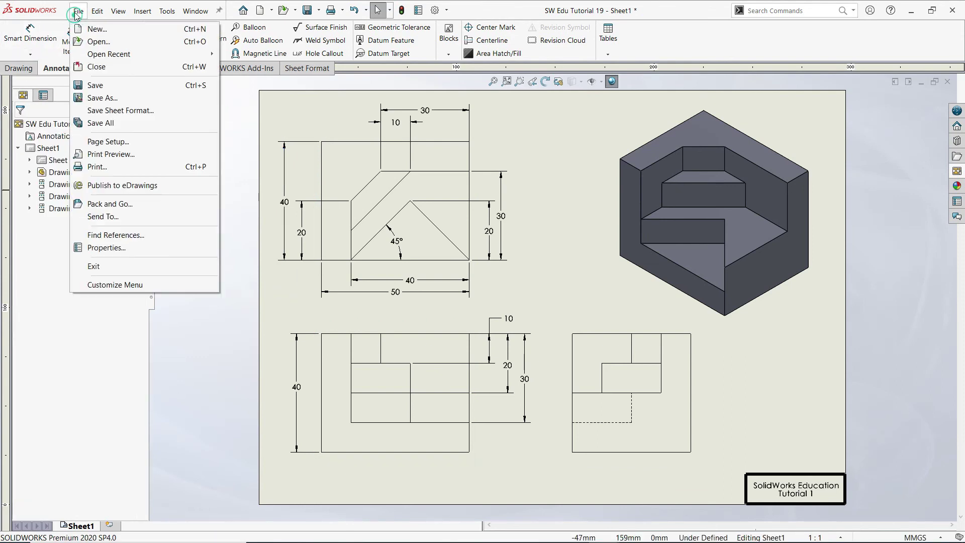
left_click(120, 104)
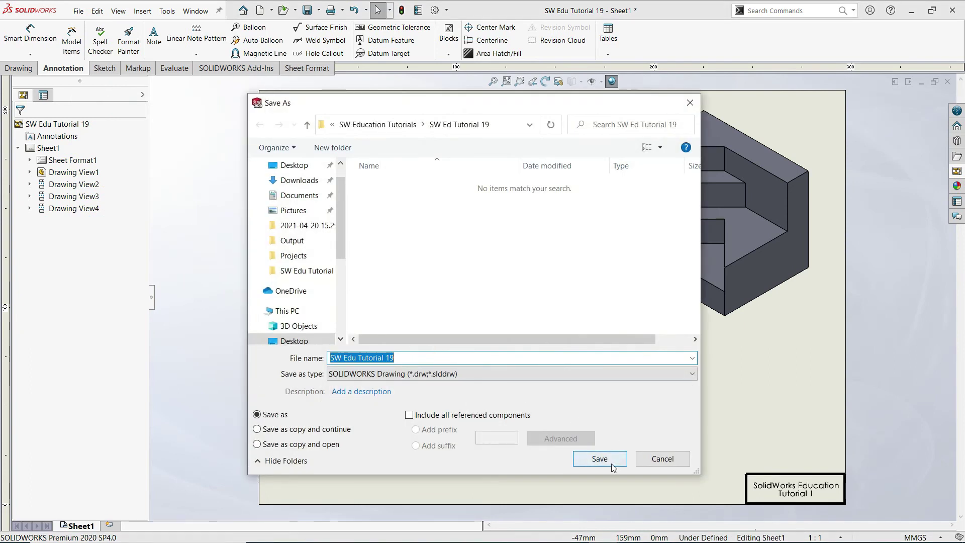
left_click(611, 464)
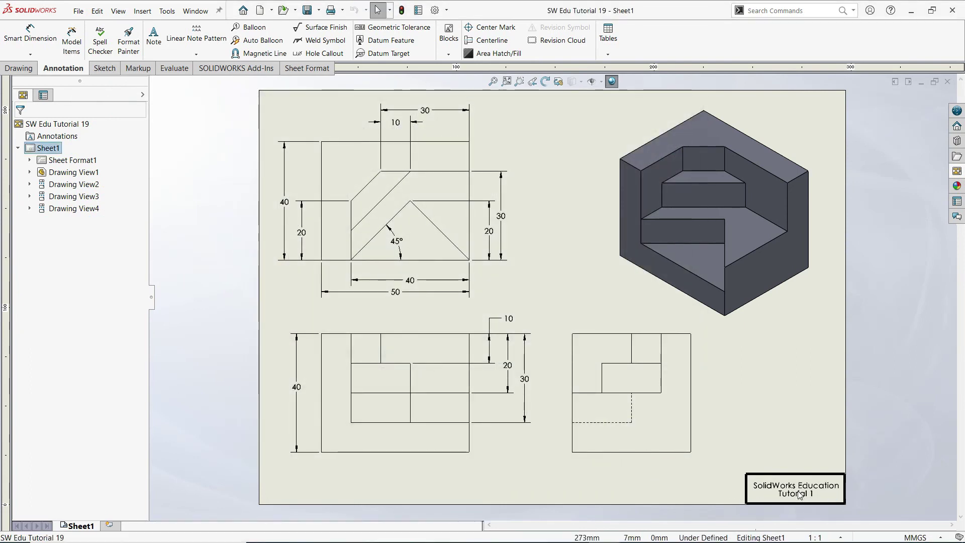
right_click(799, 495)
left_click(832, 318)
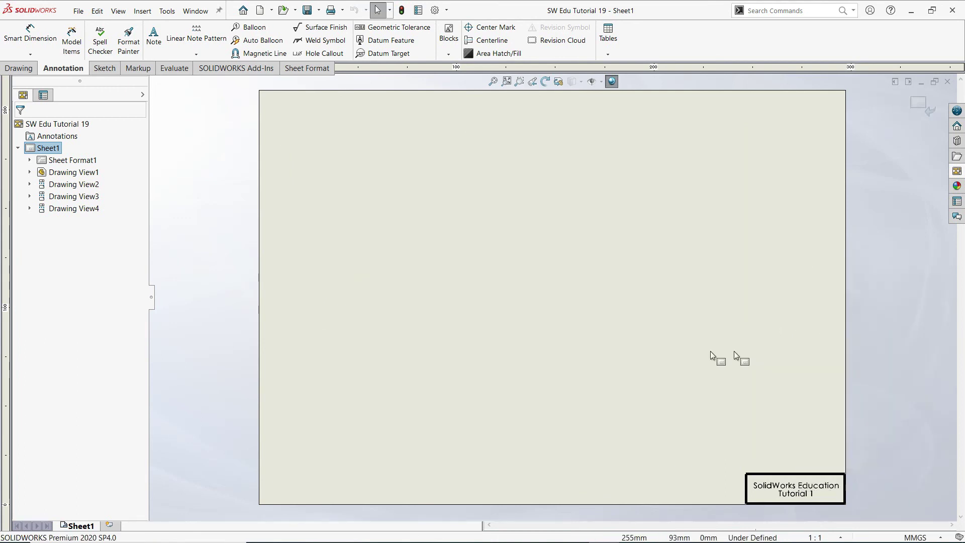
Step: Change the title block note from Tutorial 1 to Tutorial 19
scroll(834, 508, "down", 3)
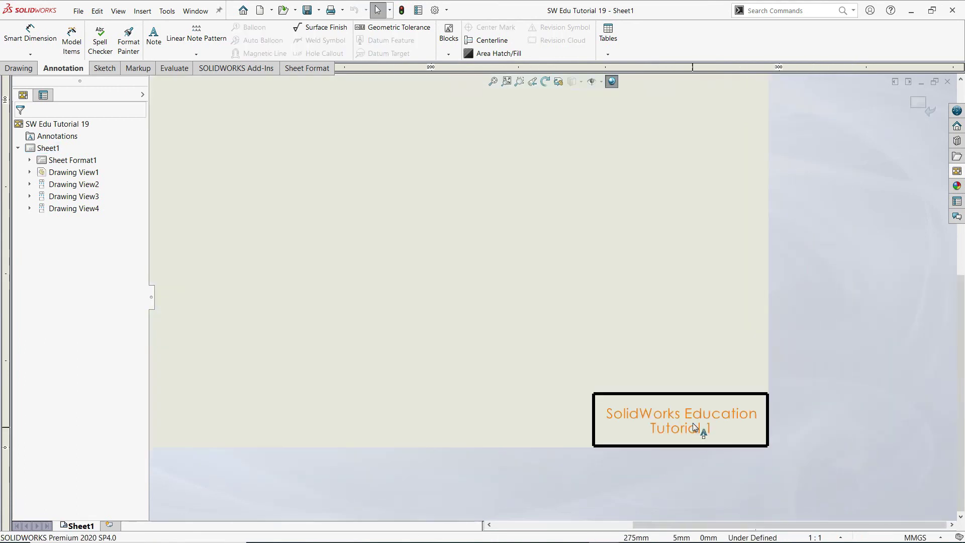
double_click(724, 431)
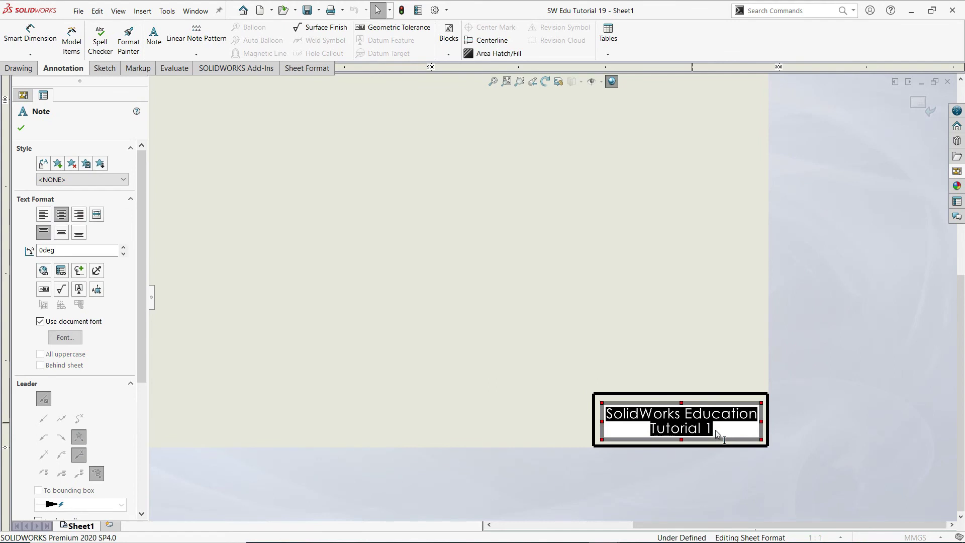
type("9")
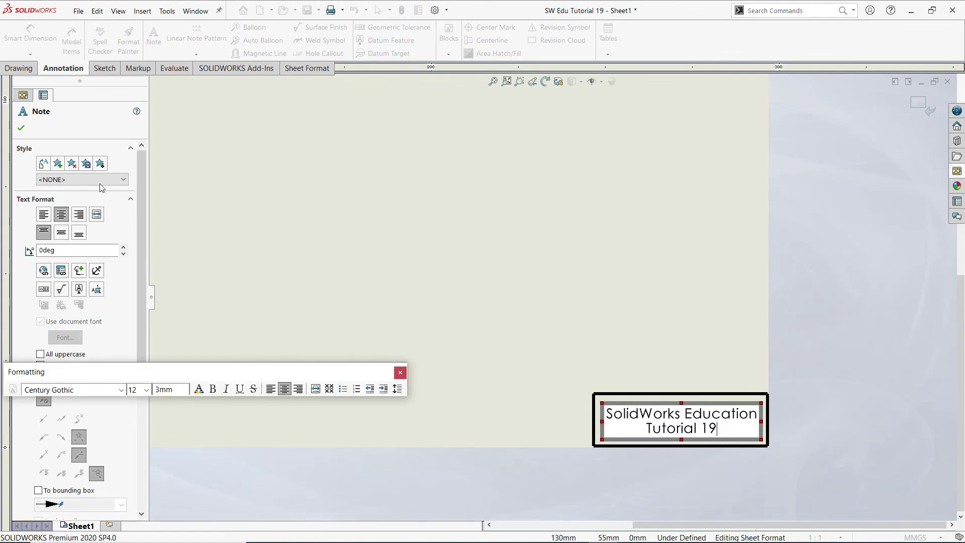
left_click(22, 127)
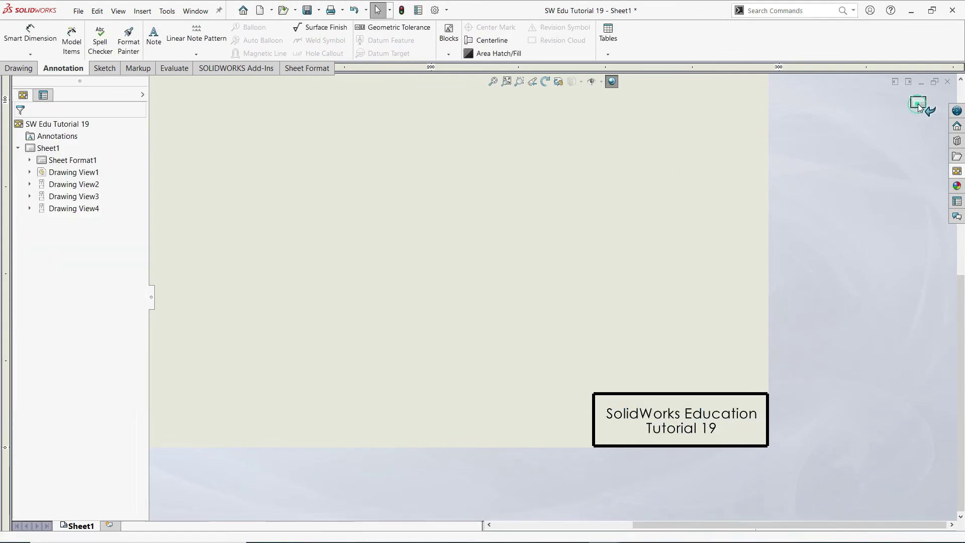
Step: Return to the full sheet and save over the existing SW Edu Tutorial 19 drawing
key("f")
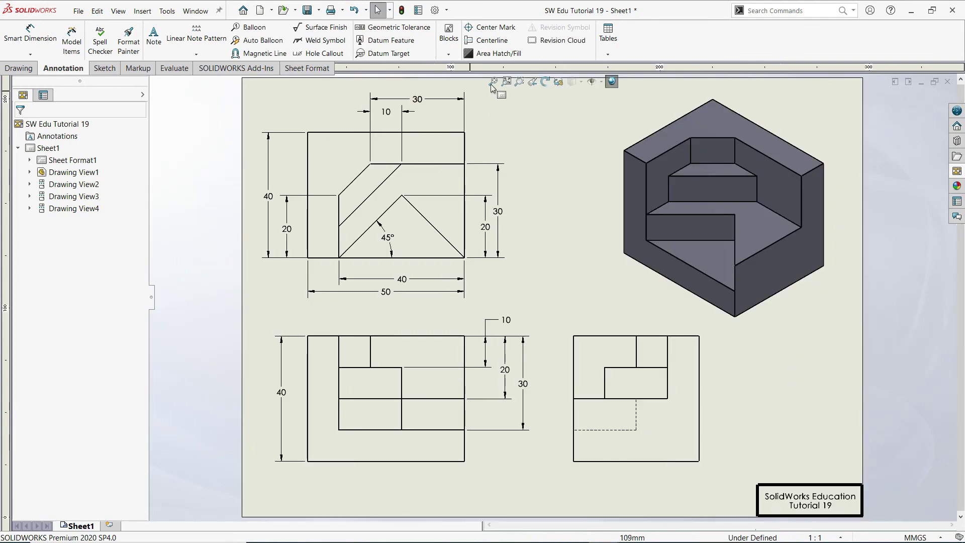
left_click(506, 82)
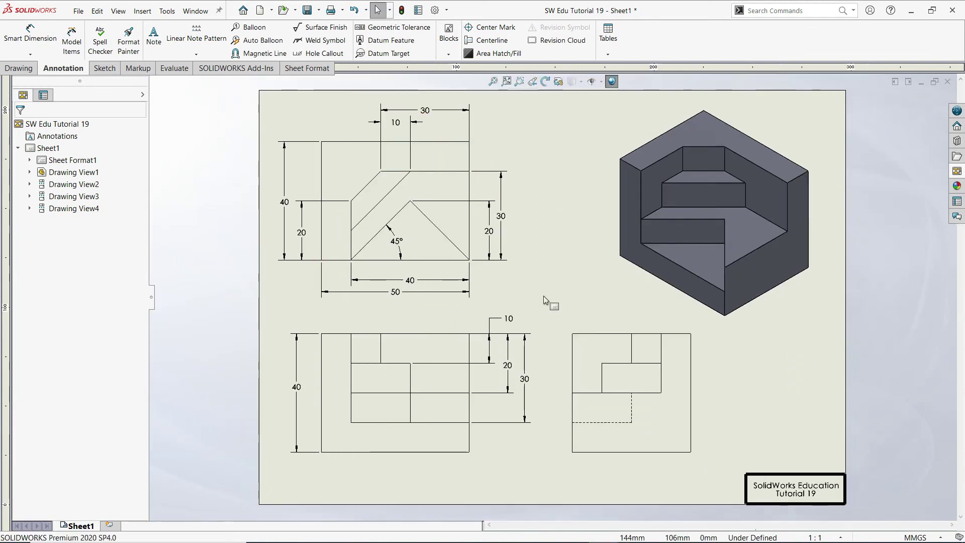
left_click(79, 10)
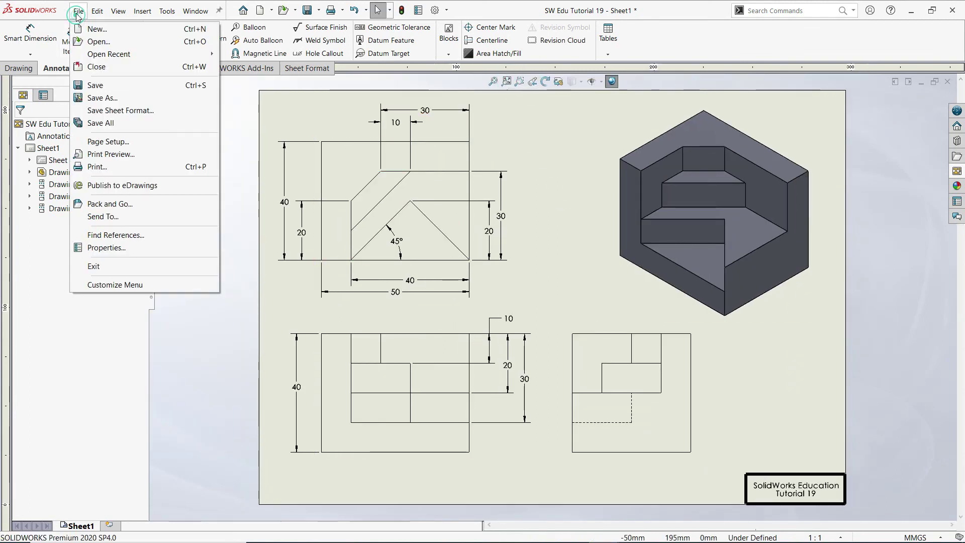
left_click(96, 97)
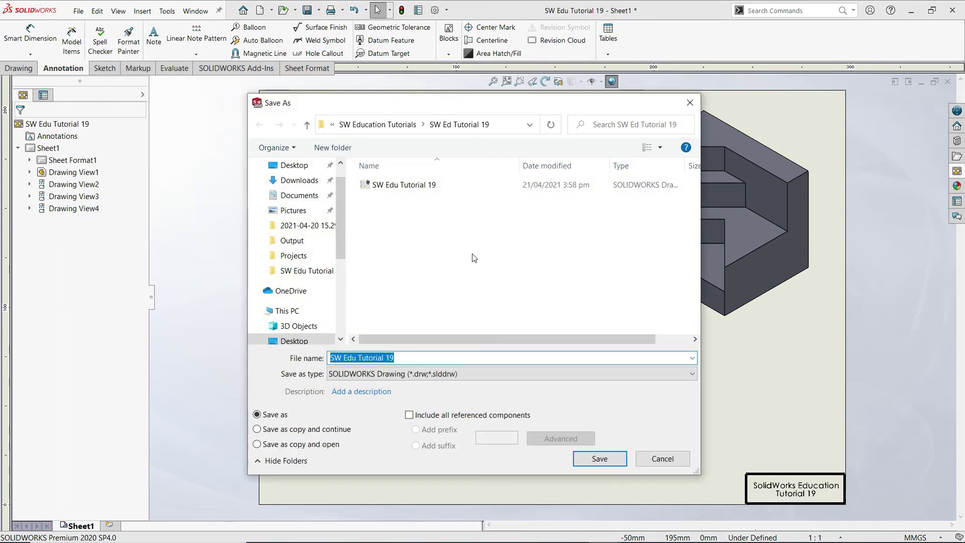
left_click(599, 458)
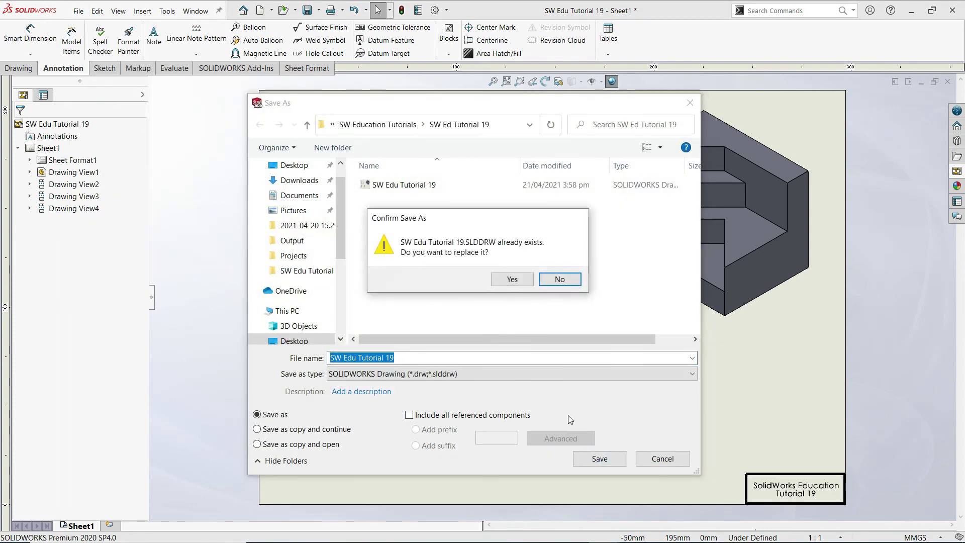
left_click(513, 281)
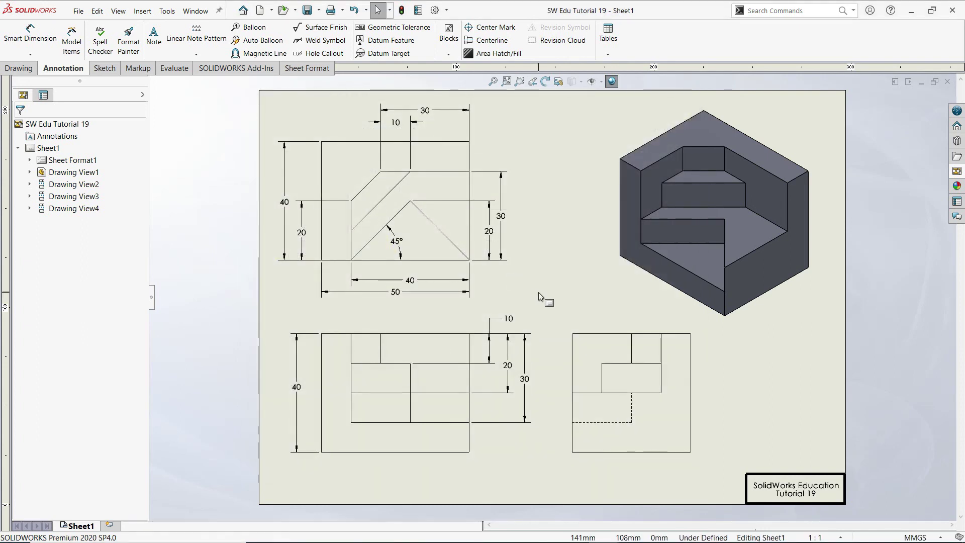
Step: Export the drawing as a PDF named SW Edu Tutorial 19
left_click(78, 11)
left_click(105, 98)
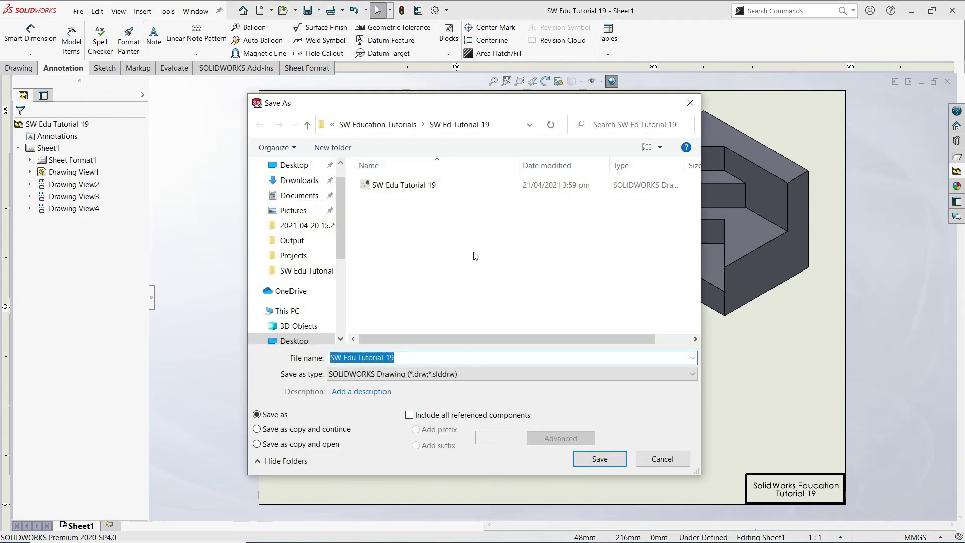
left_click(416, 373)
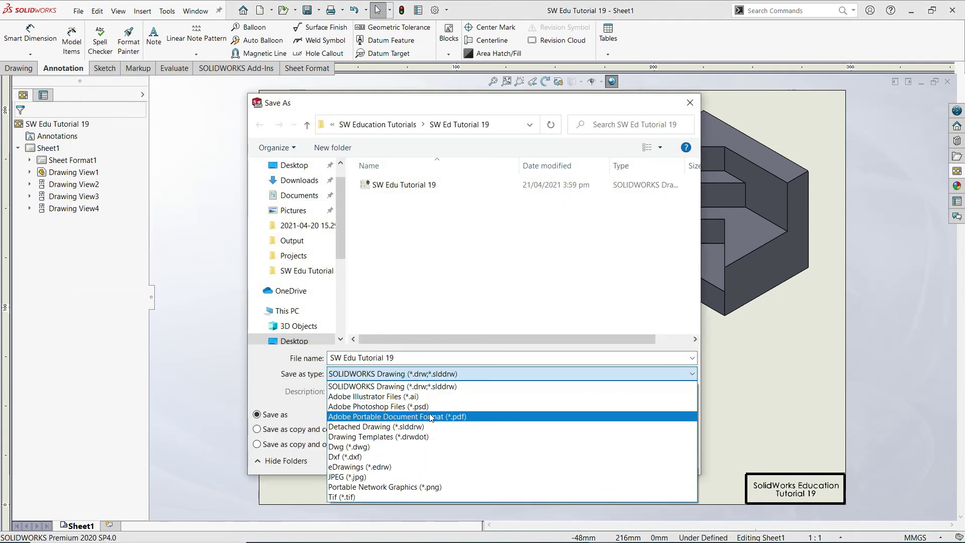
left_click(505, 405)
left_click(600, 481)
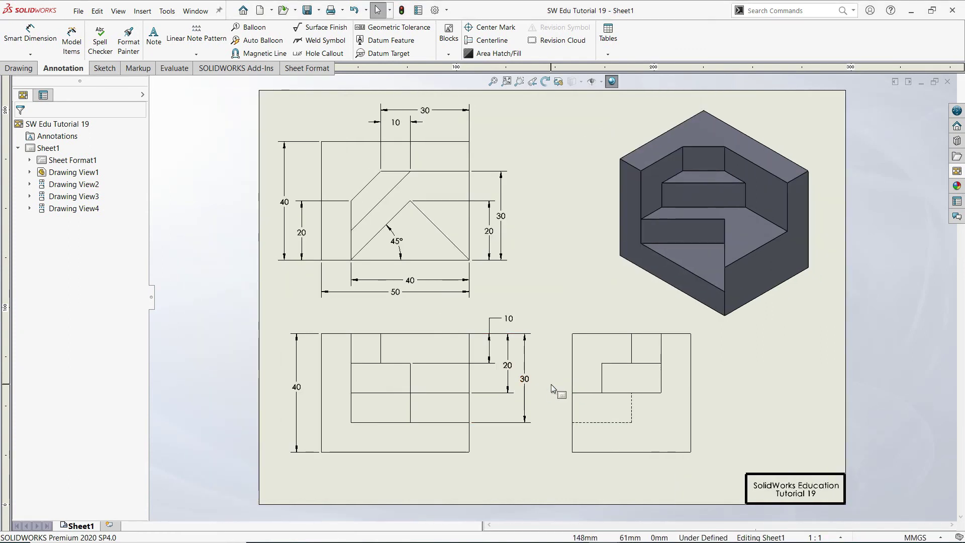
key("super+e")
Step: Open SW Edu Tutorial 19.pdf in Edge and scroll to check the Tutorial 19 title block
double_click(425, 344)
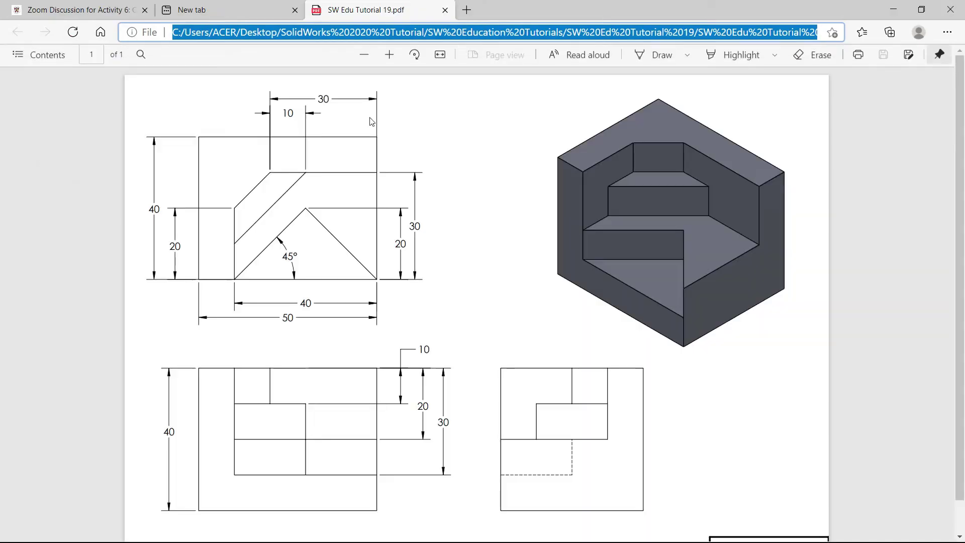
scroll(483, 194, "down", 1)
scroll(486, 194, "up", 1)
scroll(486, 194, "down", 1)
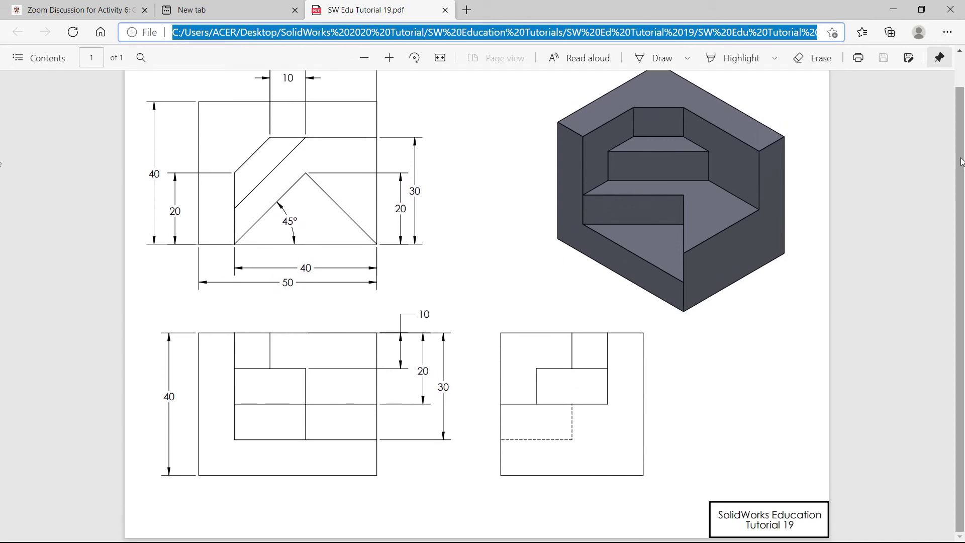
left_click(915, 157)
scroll(960, 169, "up", 1)
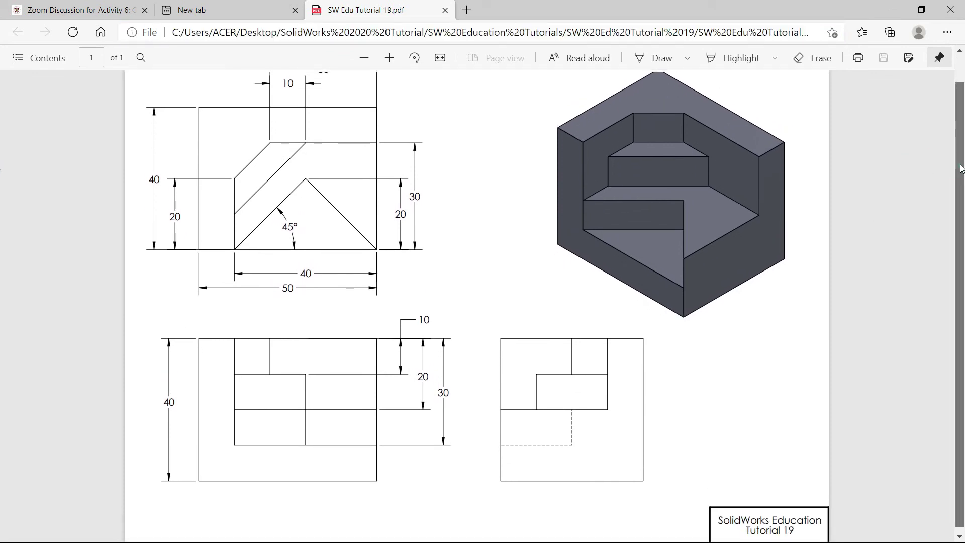
left_click_drag(961, 168, 961, 163)
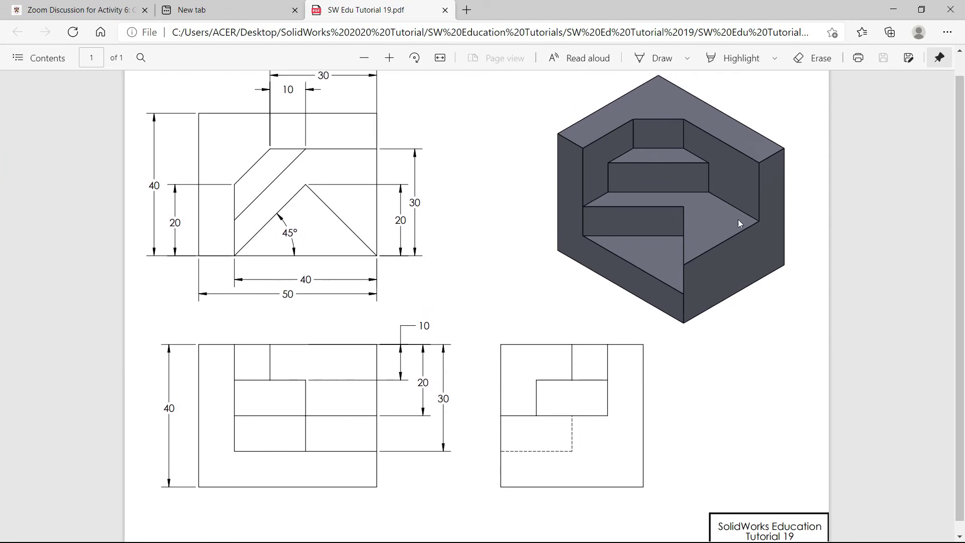